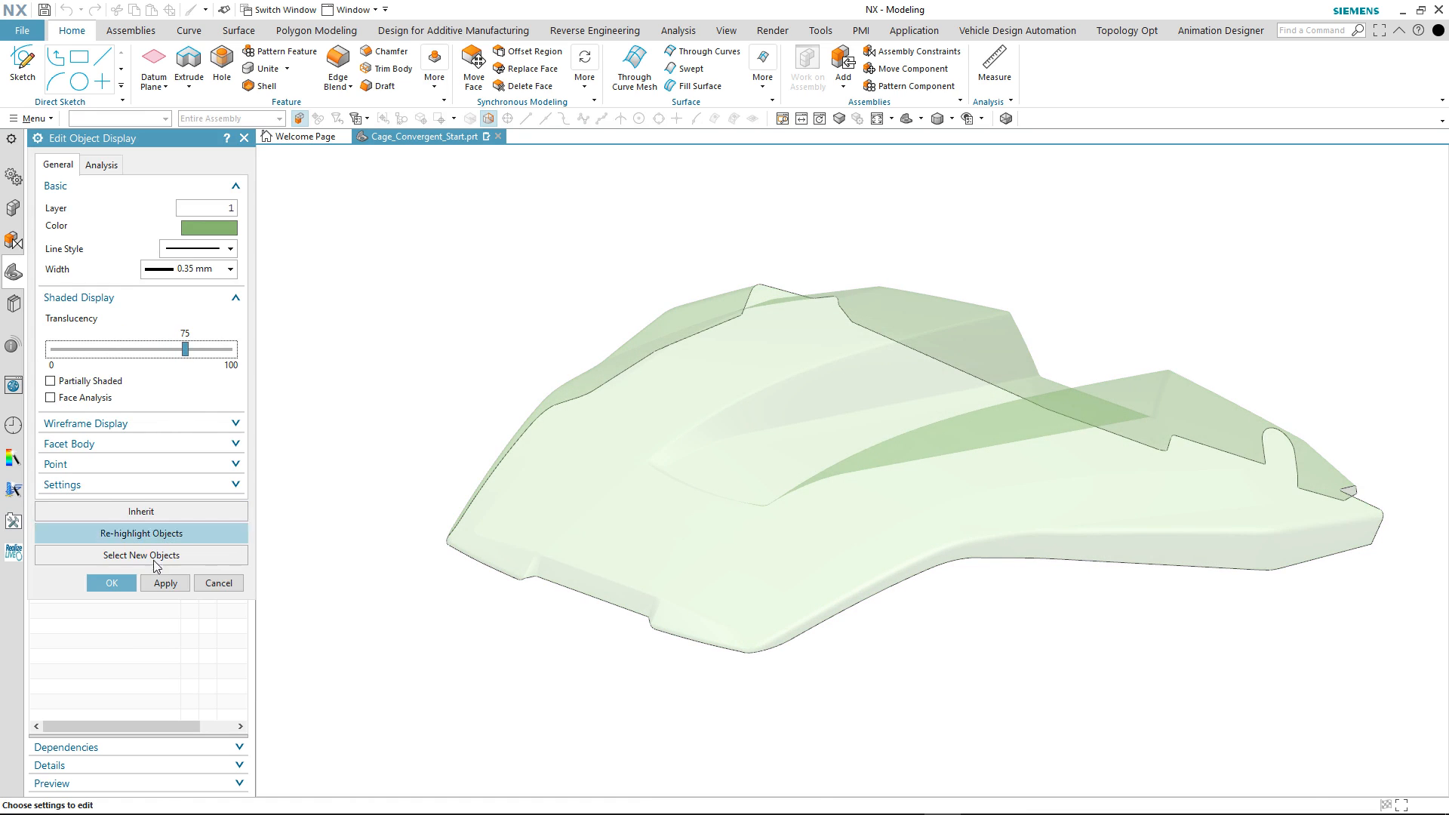
# Step: Accept the convergent body's translucency of 75 and show the Face Blend (57) surface over it for comparison
pyautogui.click(126, 582)
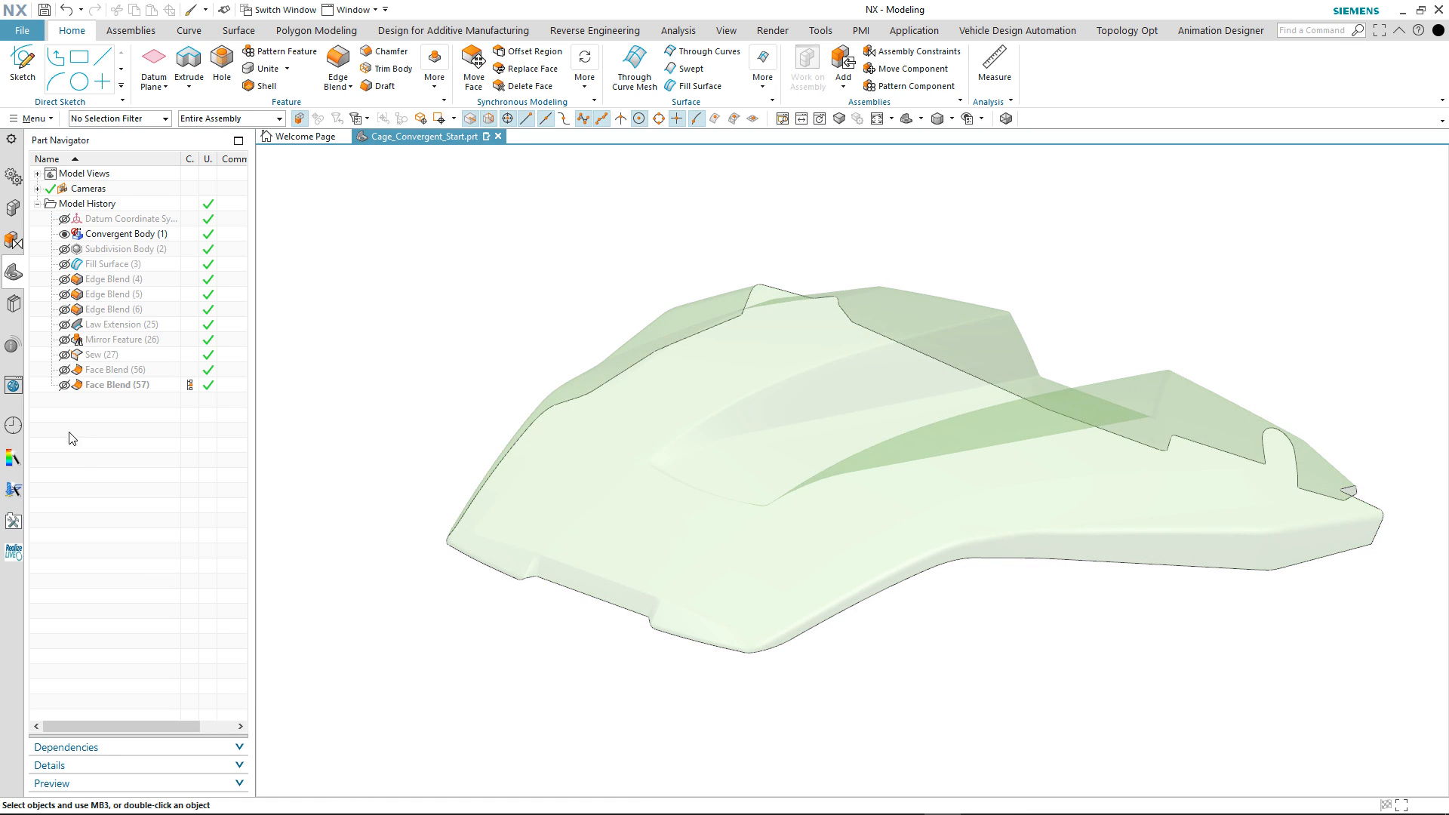
pyautogui.click(64, 386)
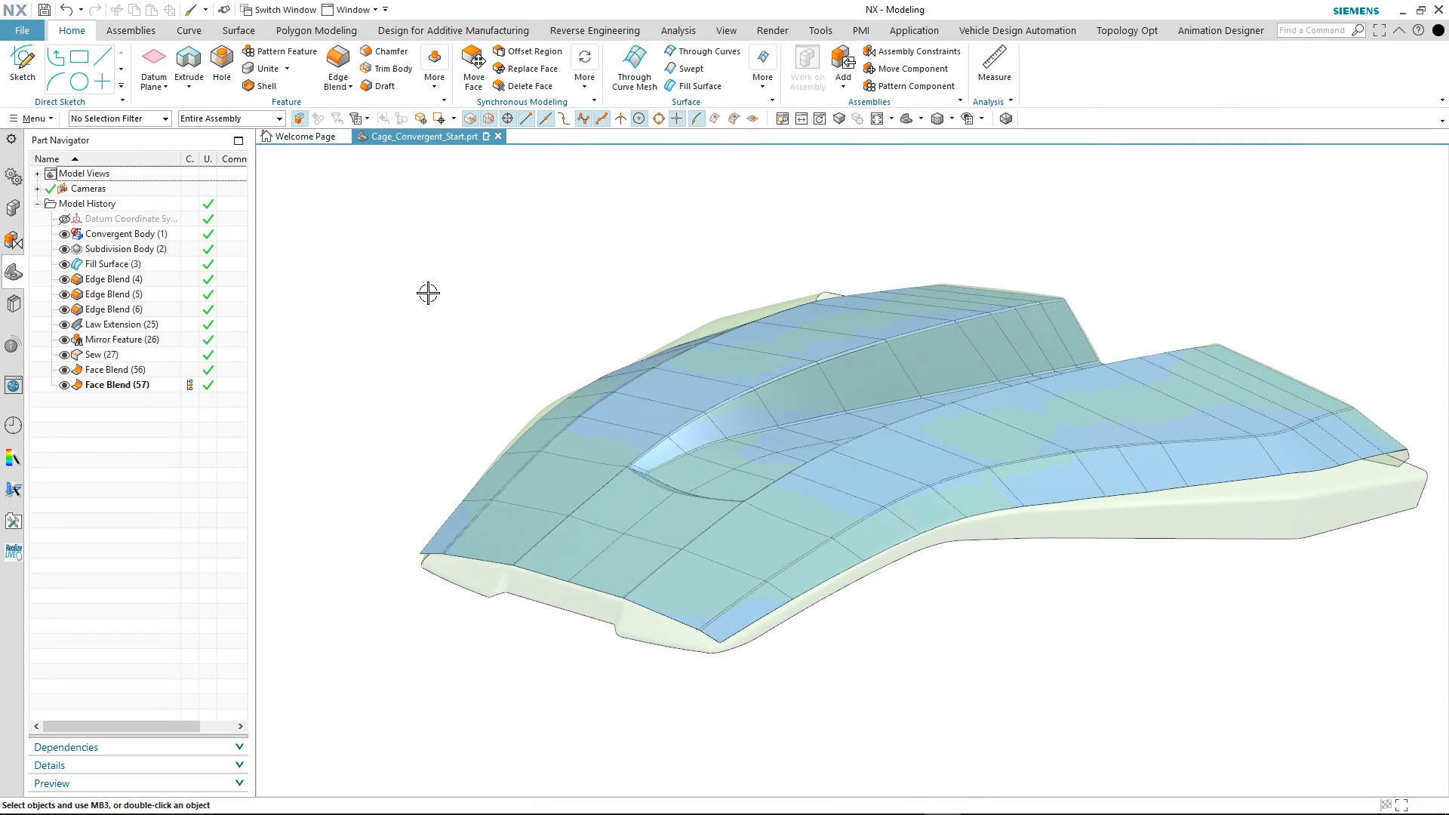
pyautogui.moveTo(430, 291); pyautogui.dragTo(447, 374, button='middle')
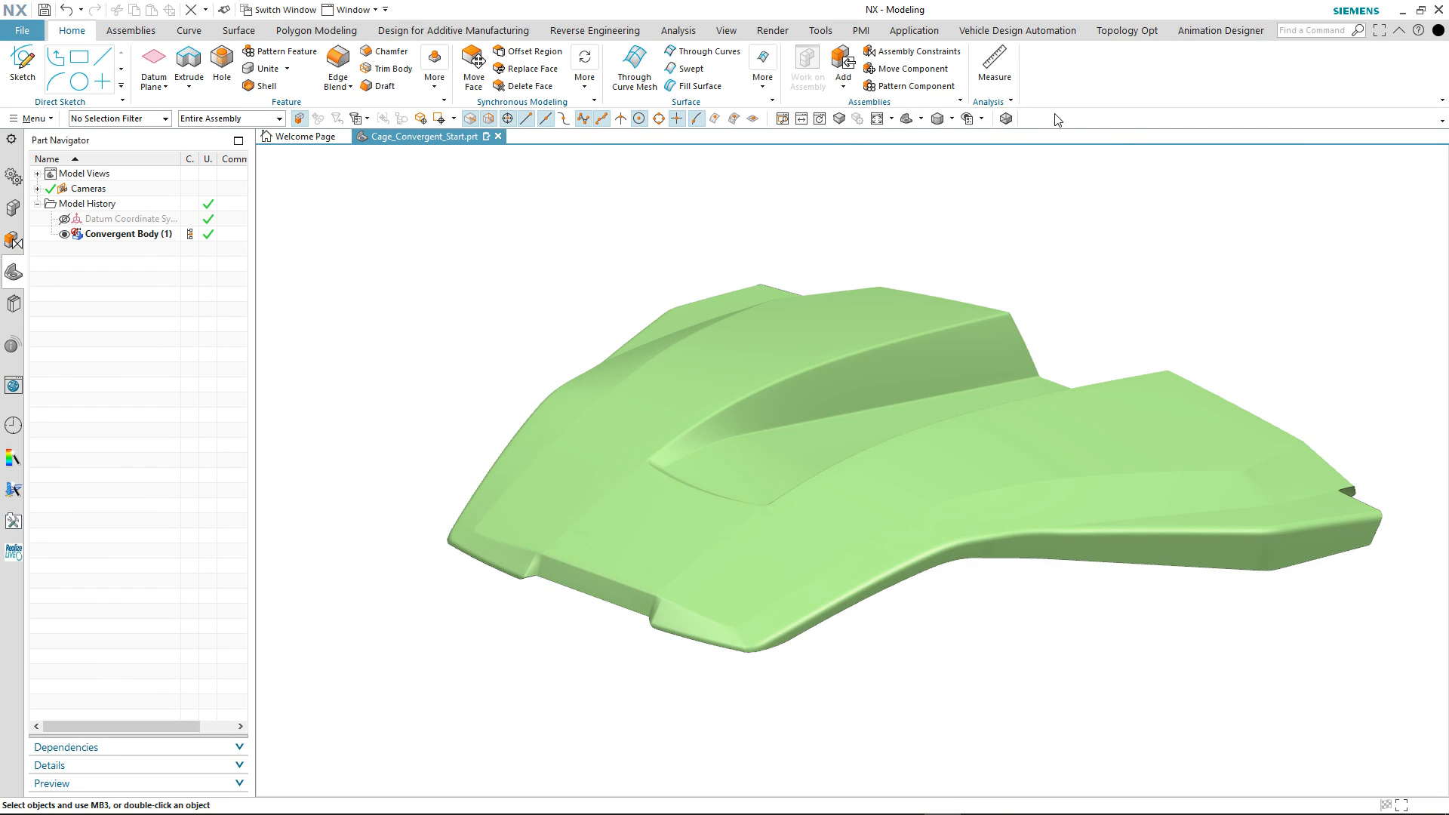
# Step: Set the convergent body's shaded display translucency to 75
pyautogui.hotkey('ctrl', 'j')
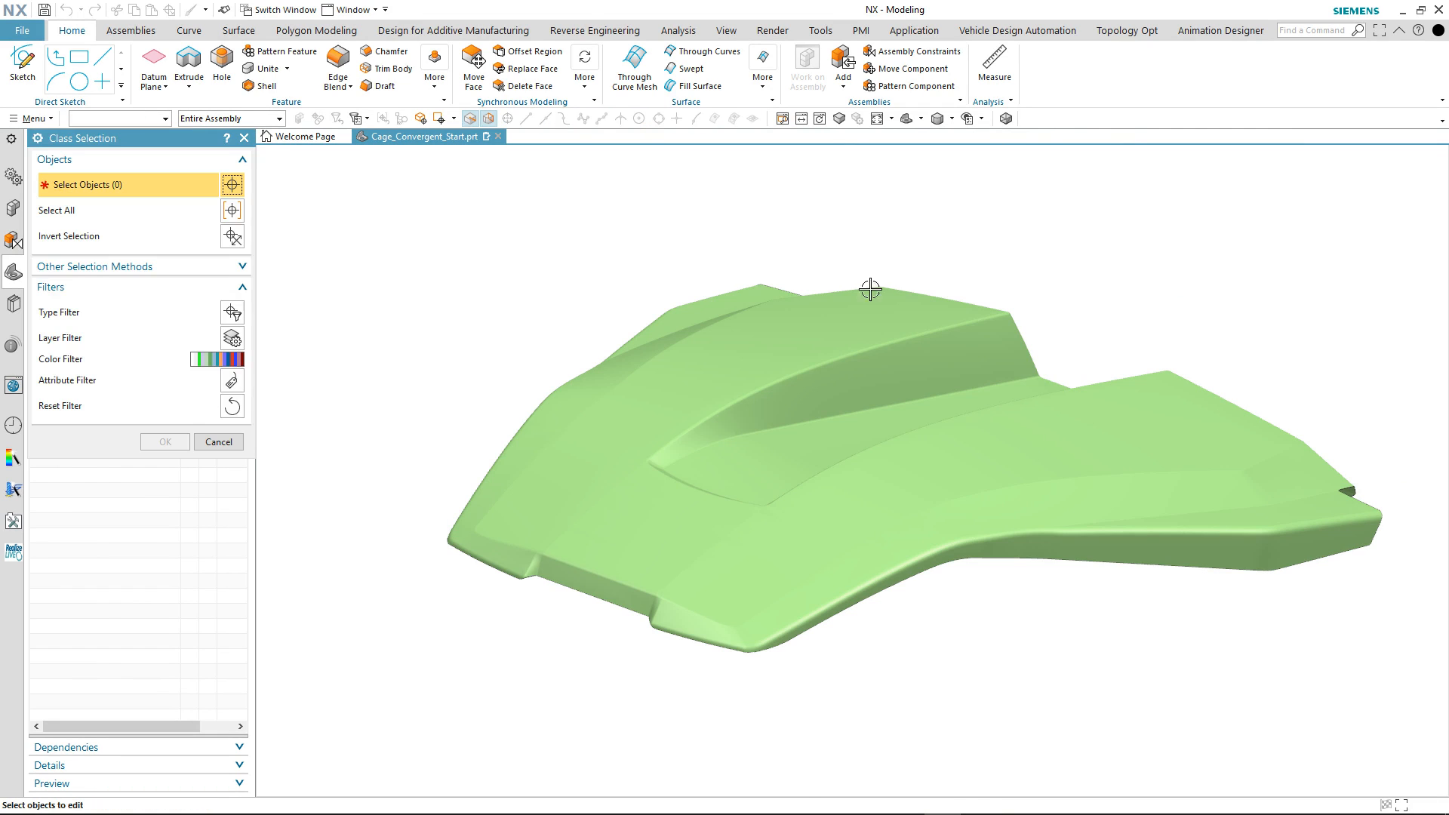
pyautogui.click(747, 305)
pyautogui.middleClick(599, 265)
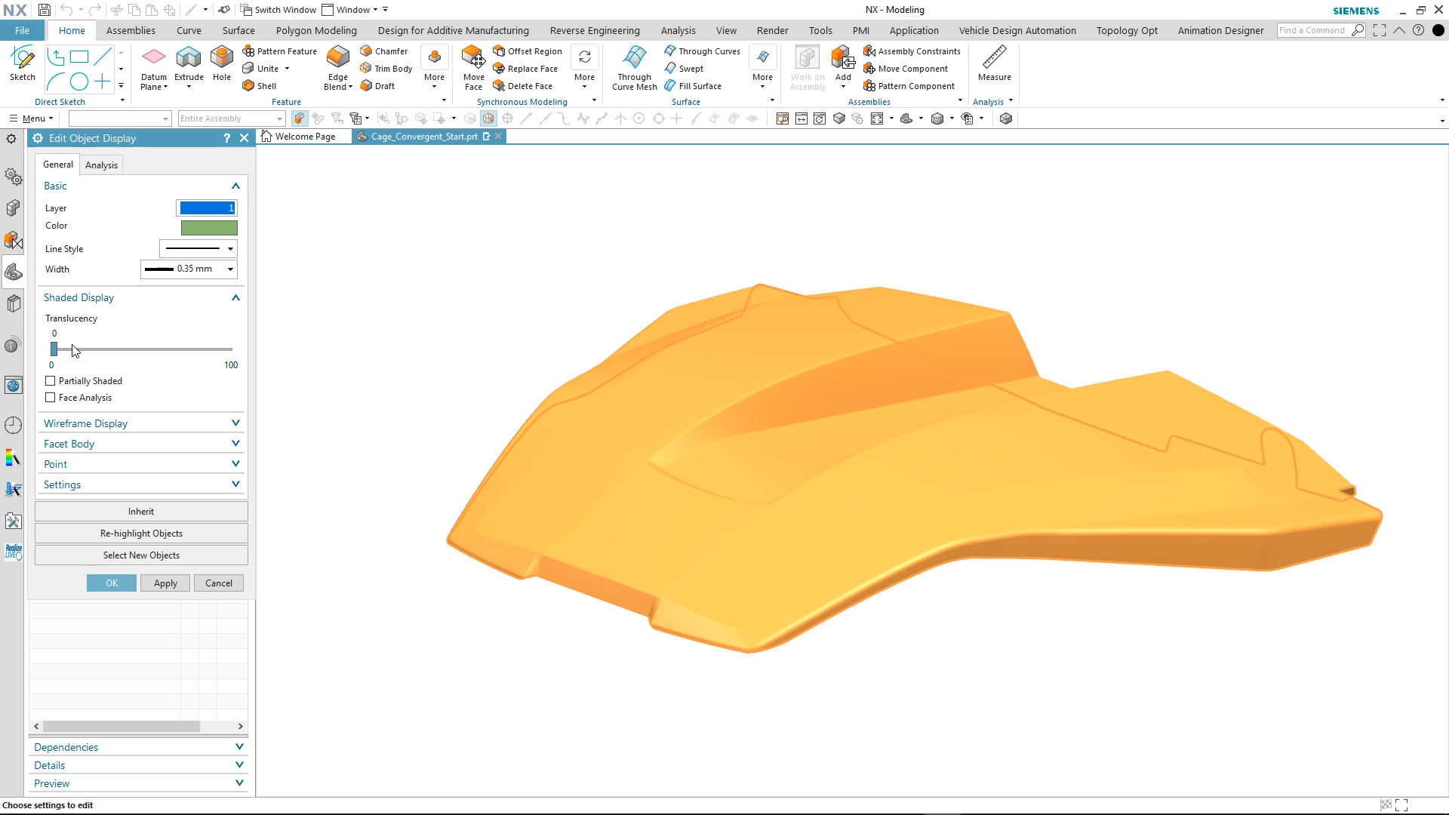
pyautogui.moveTo(55, 352); pyautogui.dragTo(186, 354)
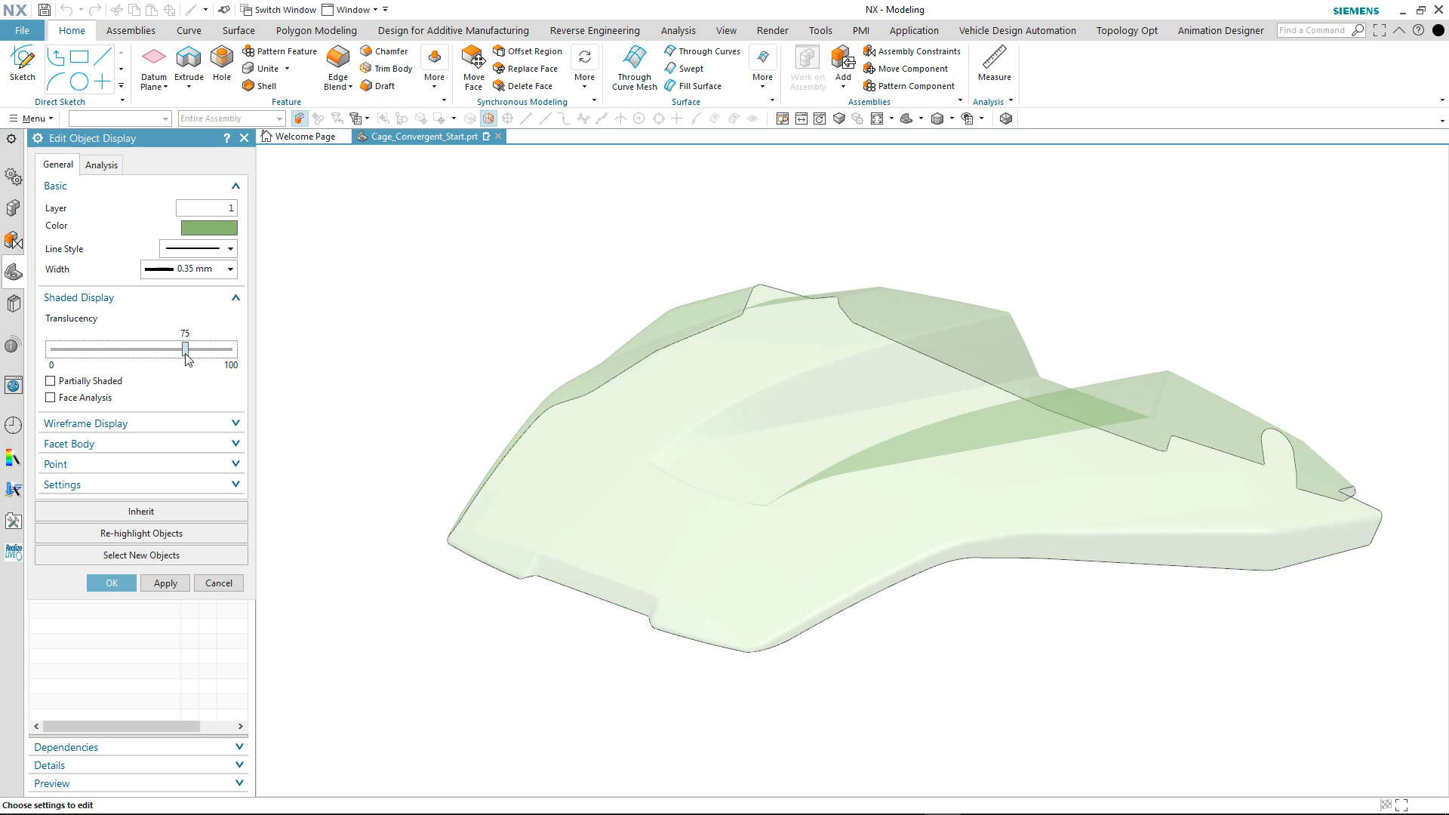
pyautogui.click(115, 584)
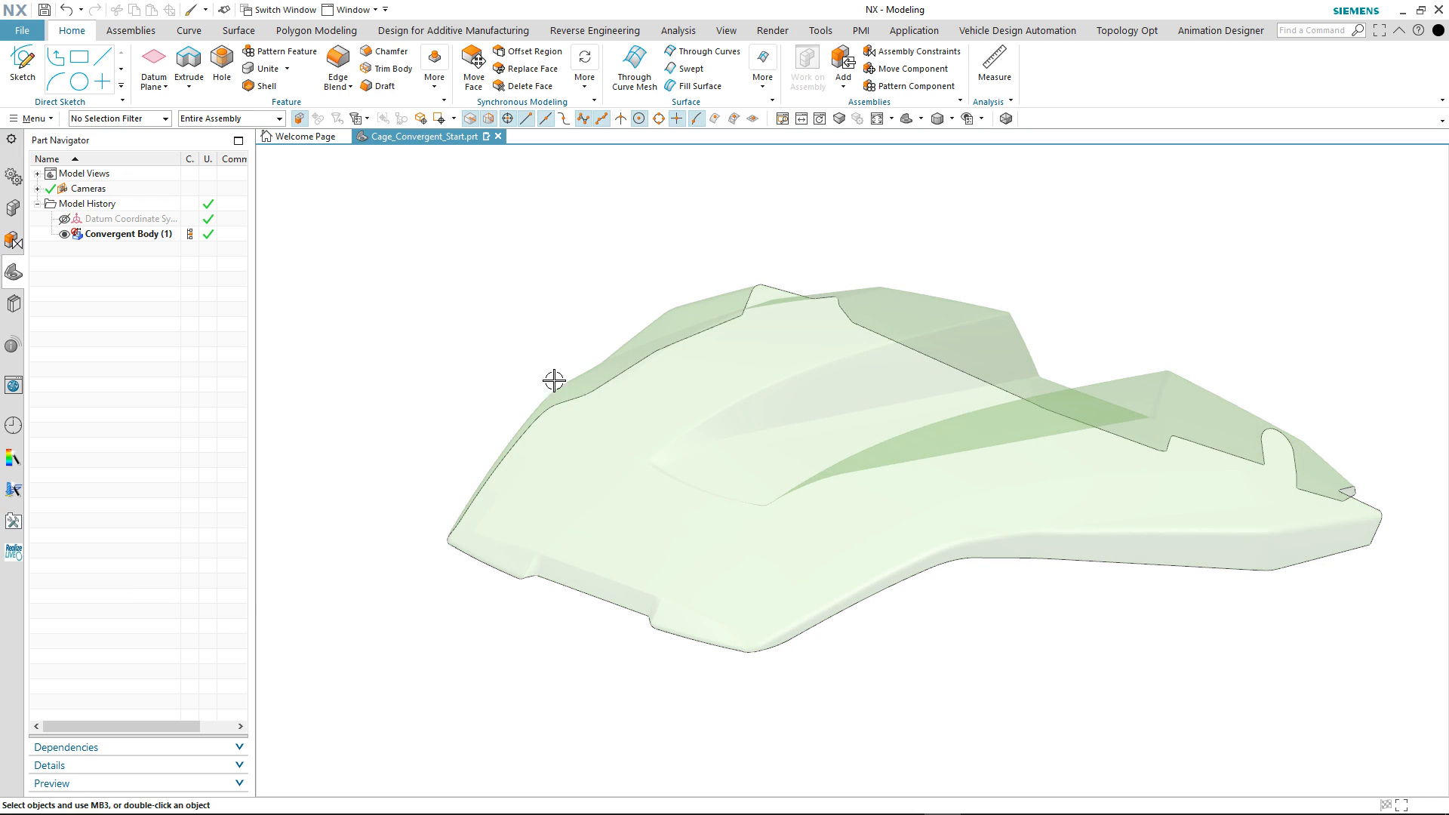
# Step: Show the facet edges of the convergent body and enter the NX Realize Shape environment
pyautogui.click(1006, 119)
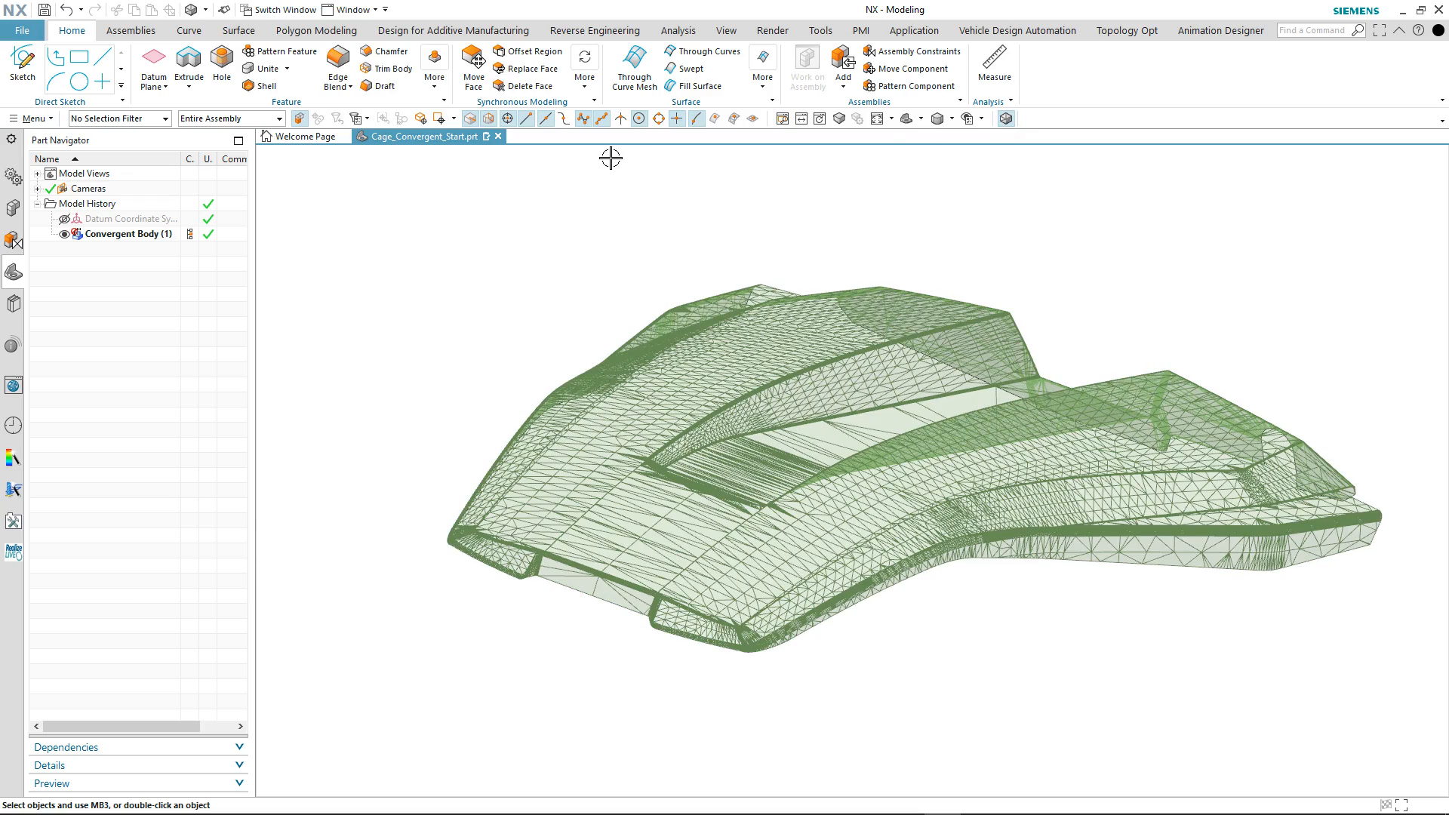
pyautogui.moveTo(599, 204); pyautogui.dragTo(490, 319, button='middle')
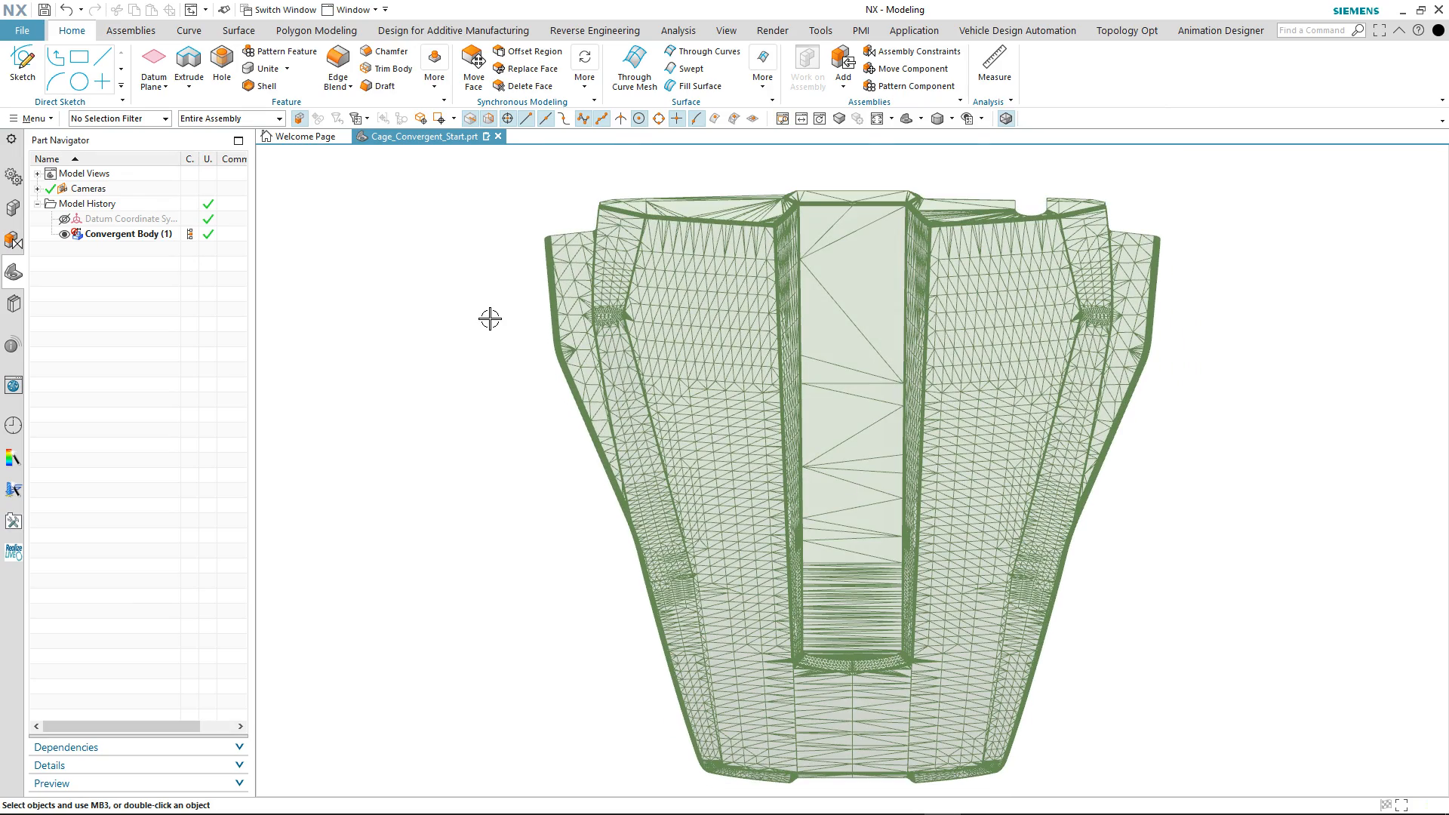
pyautogui.click(238, 31)
pyautogui.click(27, 77)
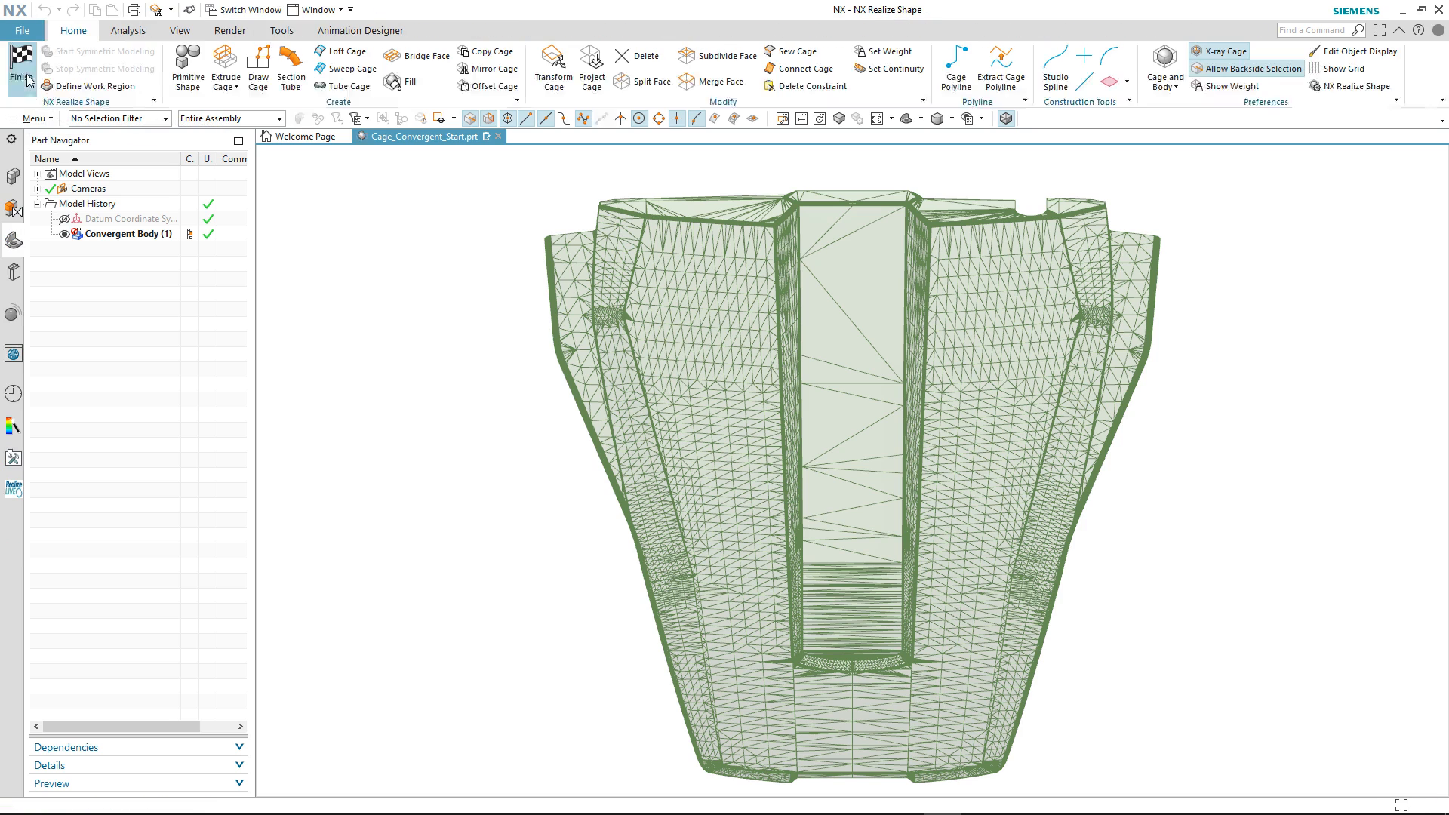
# Step: Draw three connected quad cage faces on the facet body's panel beside the central recess, starting from its wide end
pyautogui.click(257, 68)
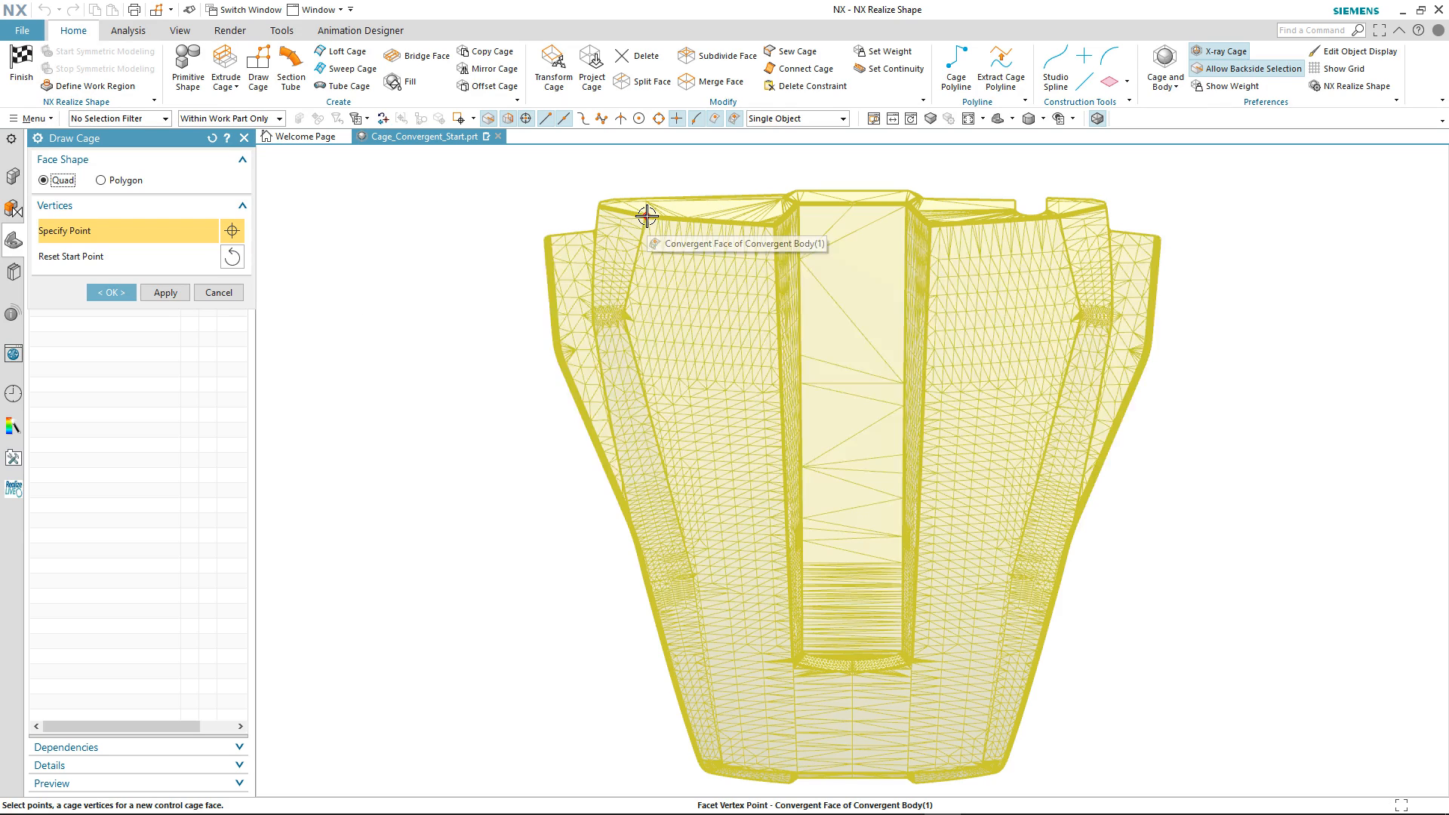
pyautogui.click(646, 217)
pyautogui.click(772, 227)
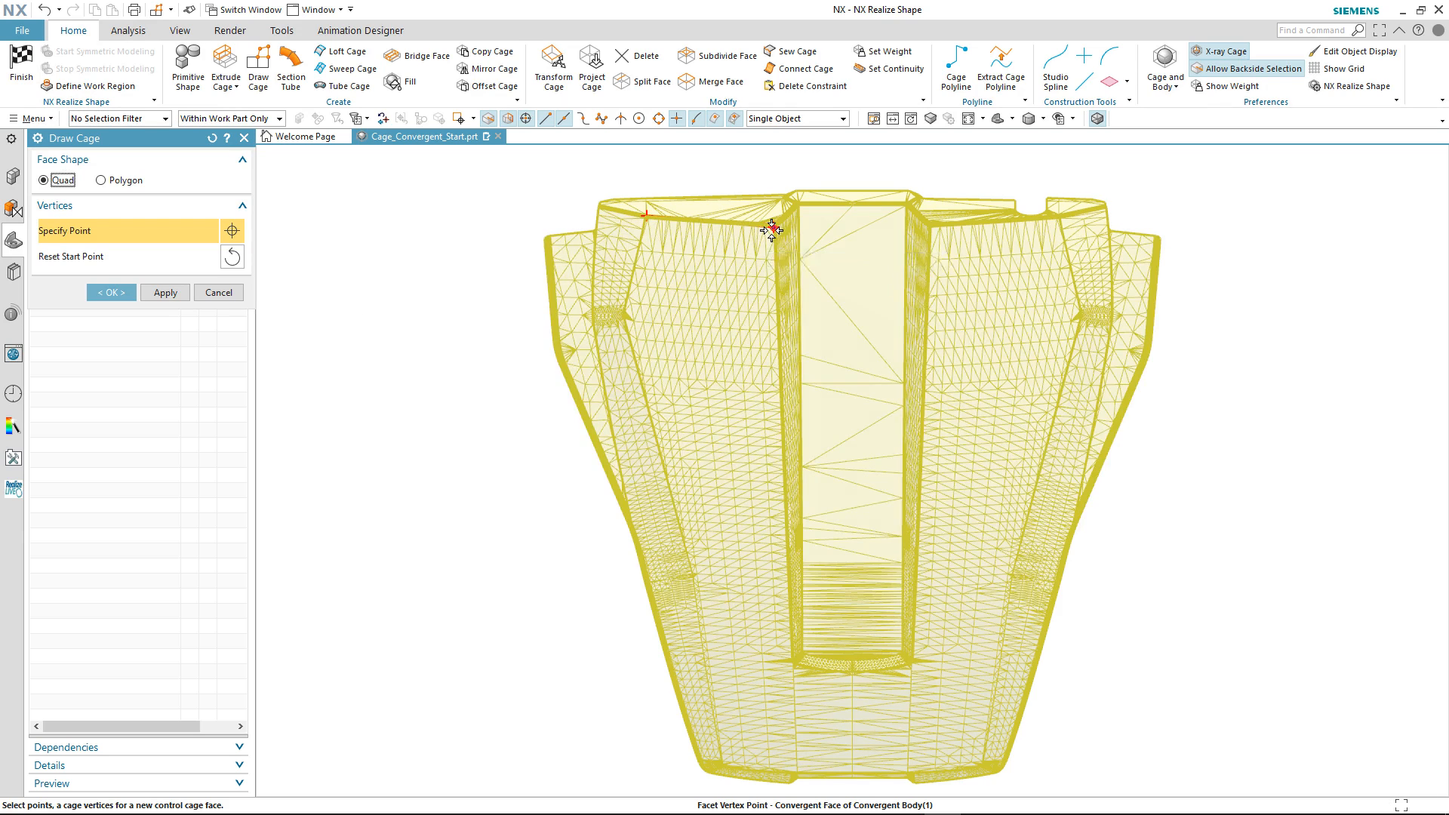
pyautogui.click(777, 336)
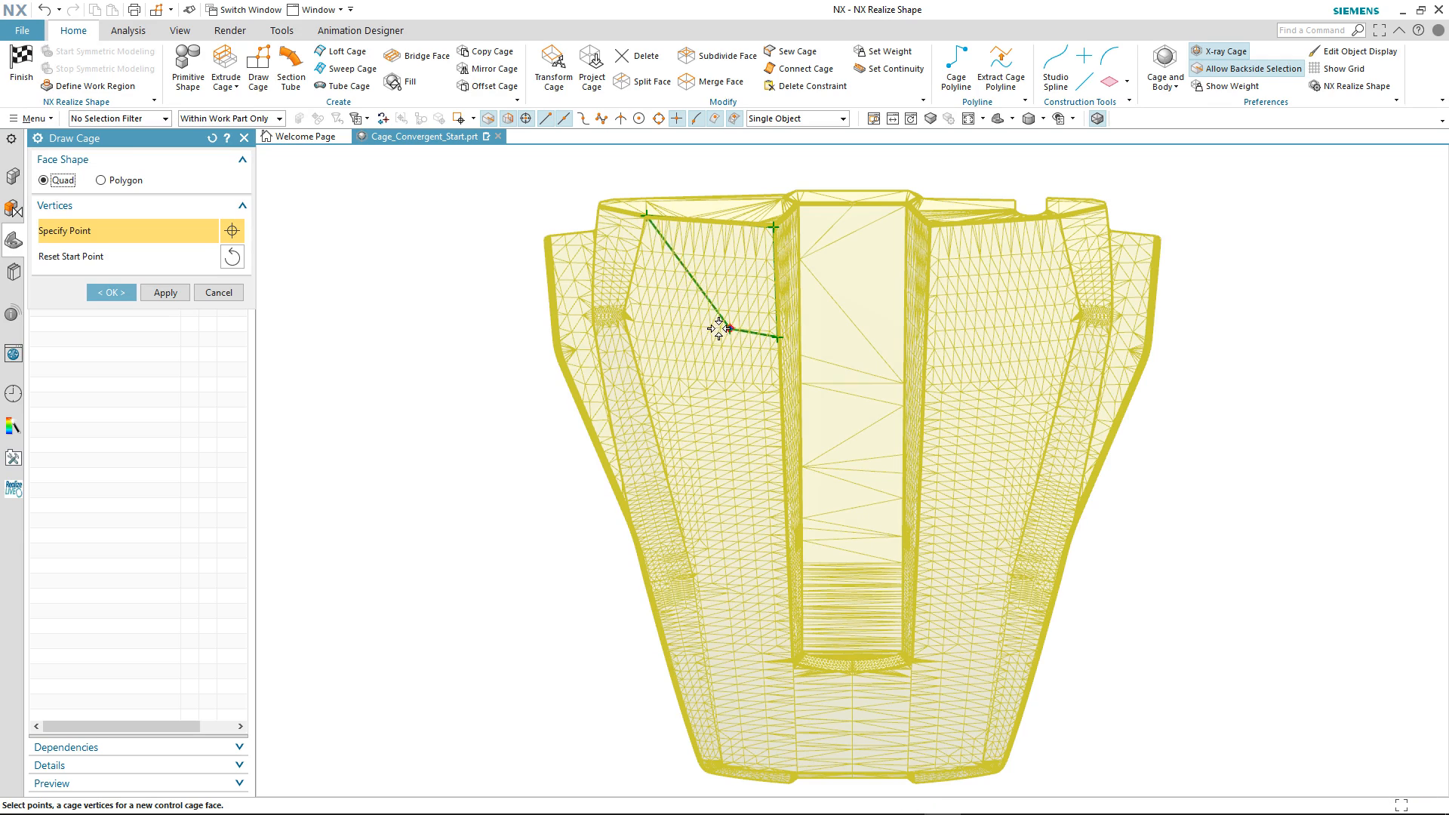
pyautogui.click(624, 320)
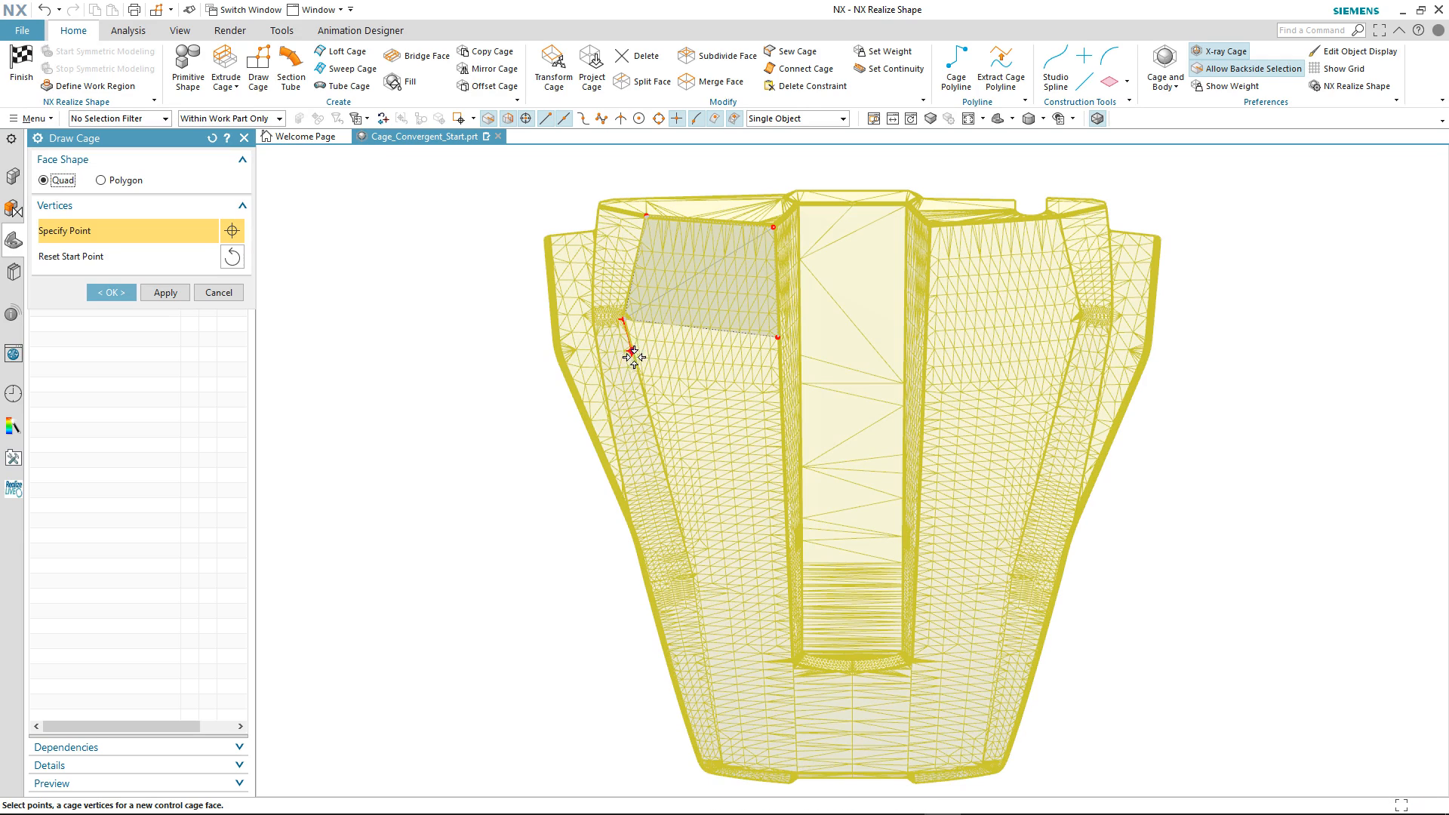
pyautogui.click(647, 415)
pyautogui.click(778, 429)
pyautogui.click(783, 498)
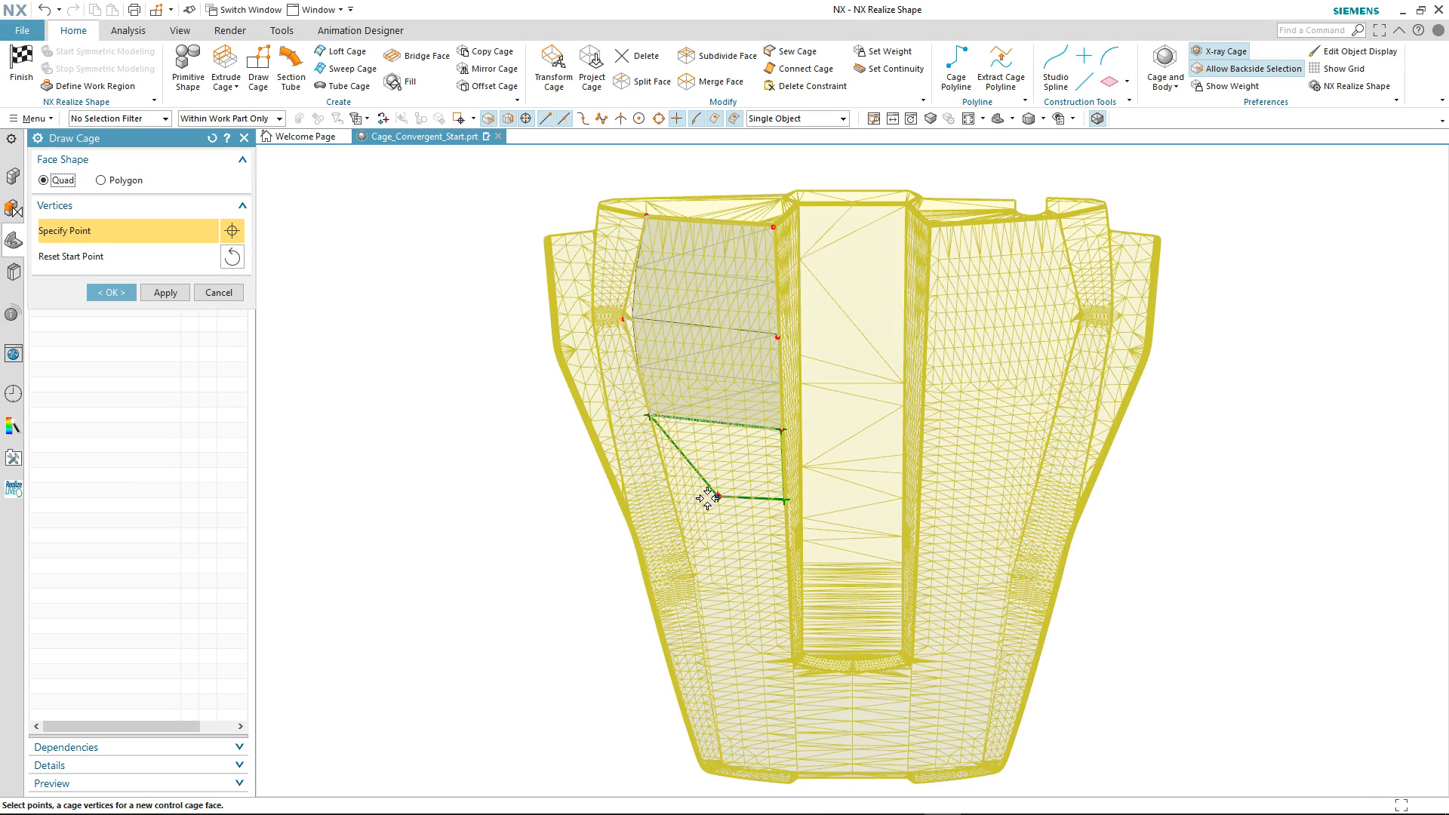
pyautogui.click(669, 490)
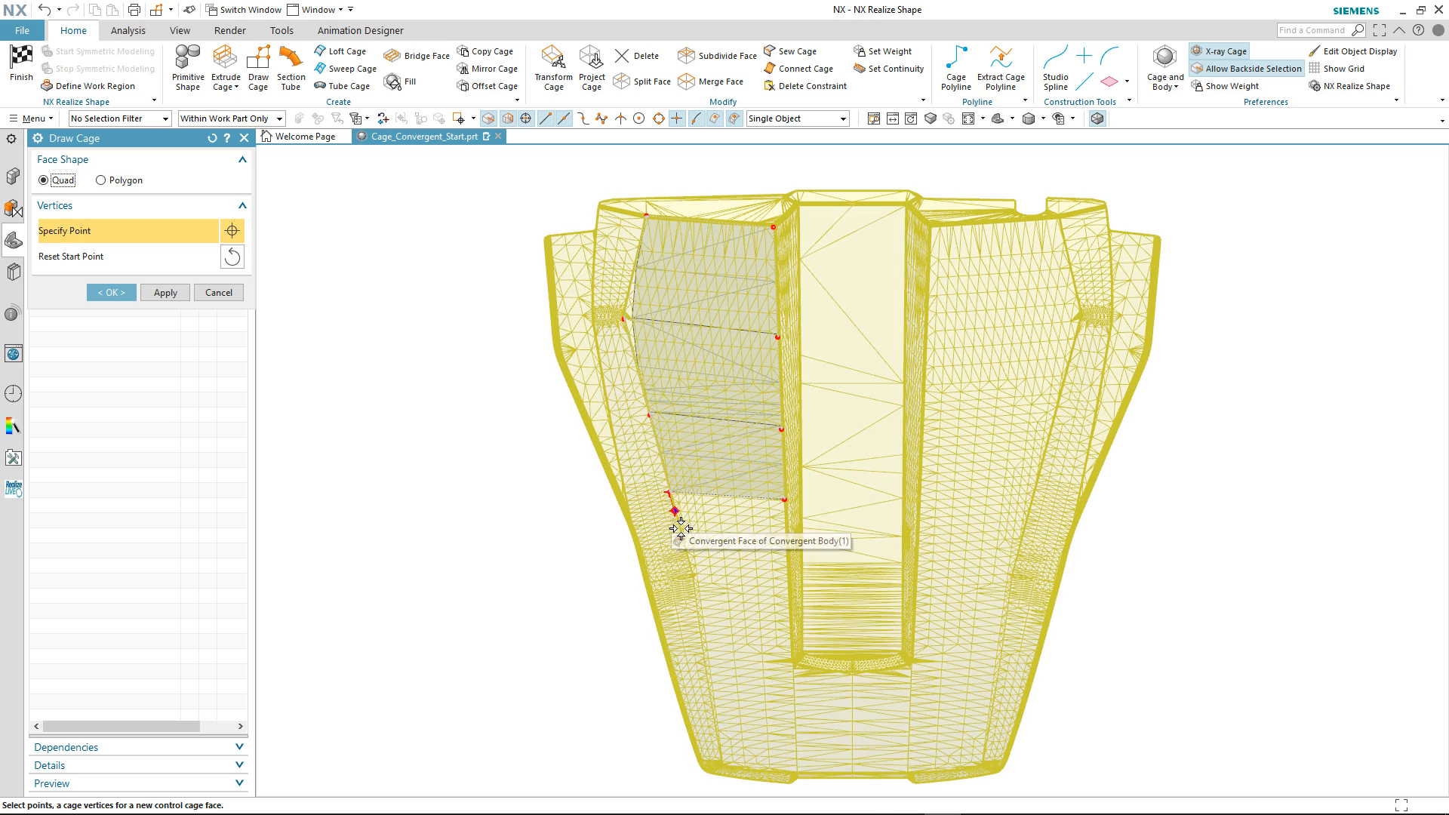
# Step: Extend the cage strip with four more quad faces along the panel, ending at the body's narrow edge
pyautogui.click(694, 579)
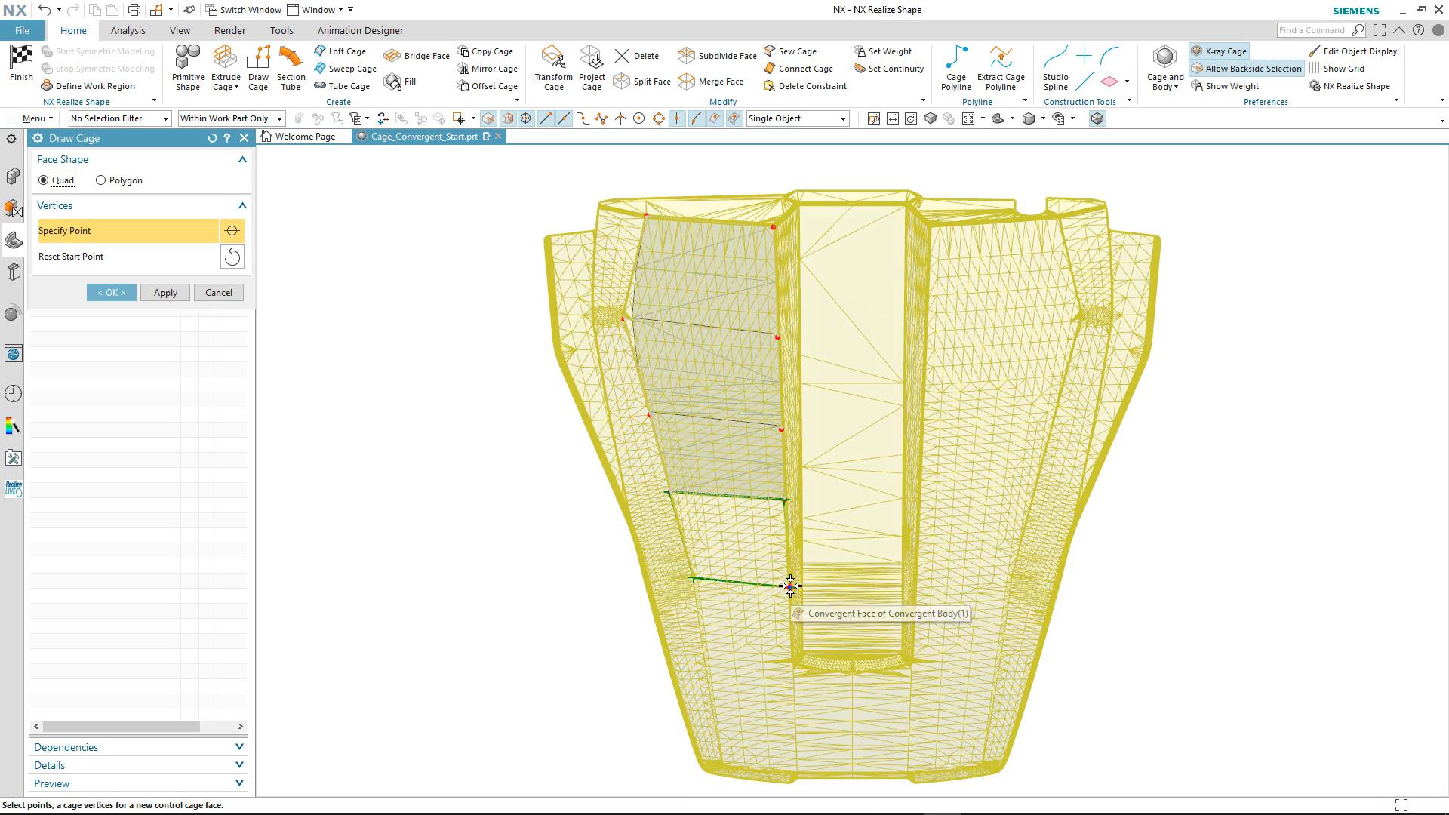
pyautogui.click(790, 588)
pyautogui.click(791, 650)
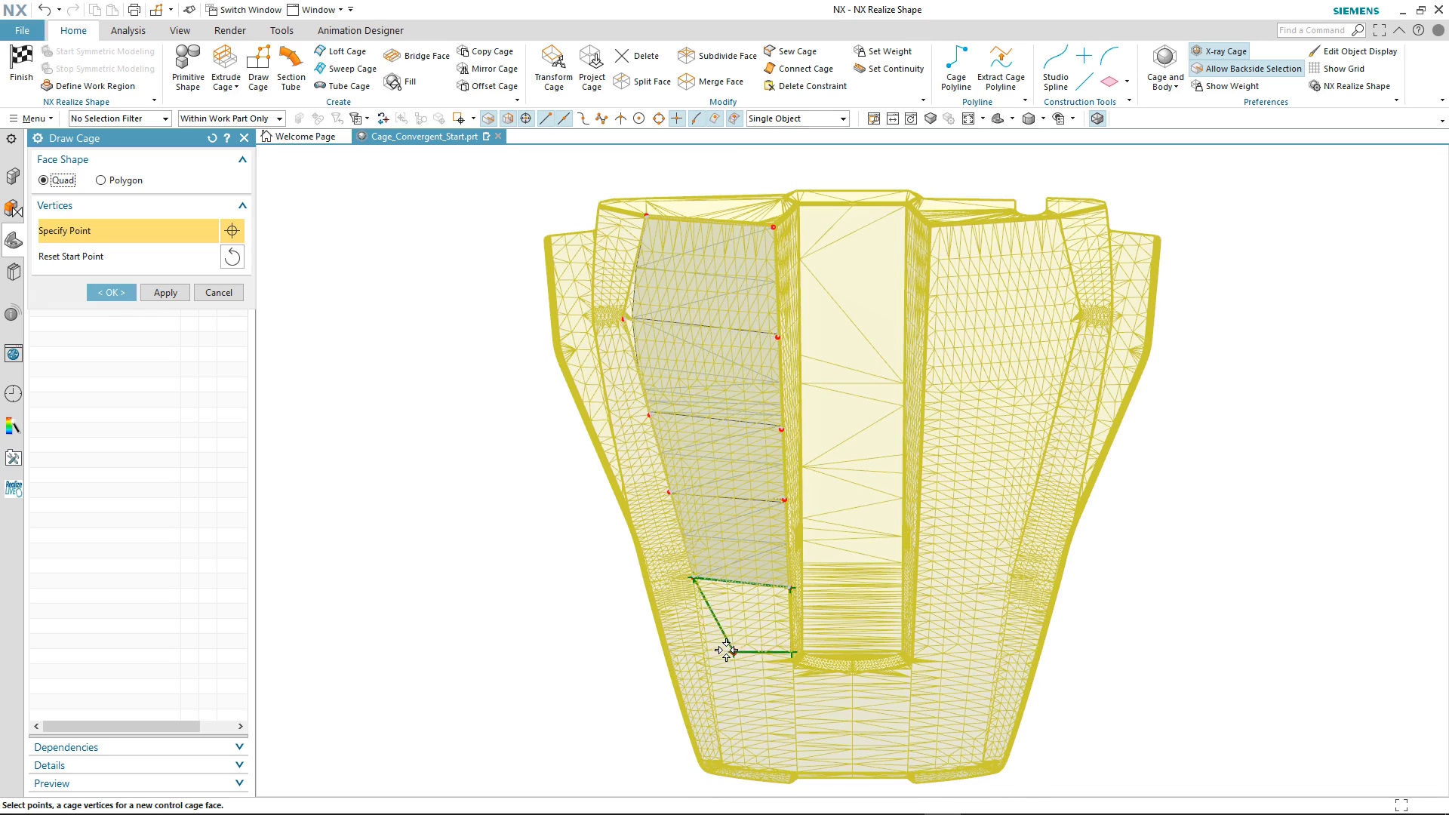
pyautogui.click(704, 651)
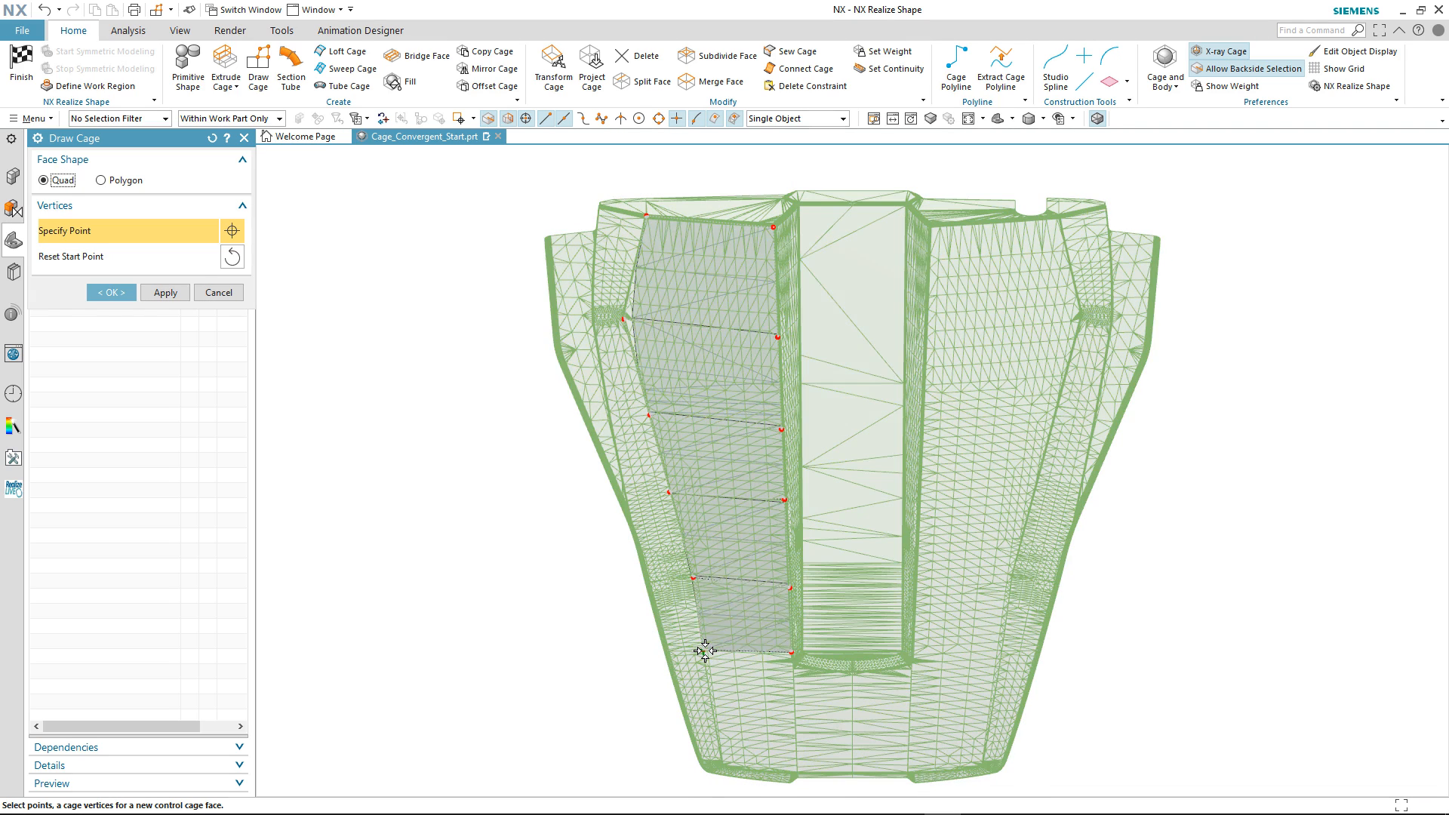
pyautogui.click(715, 722)
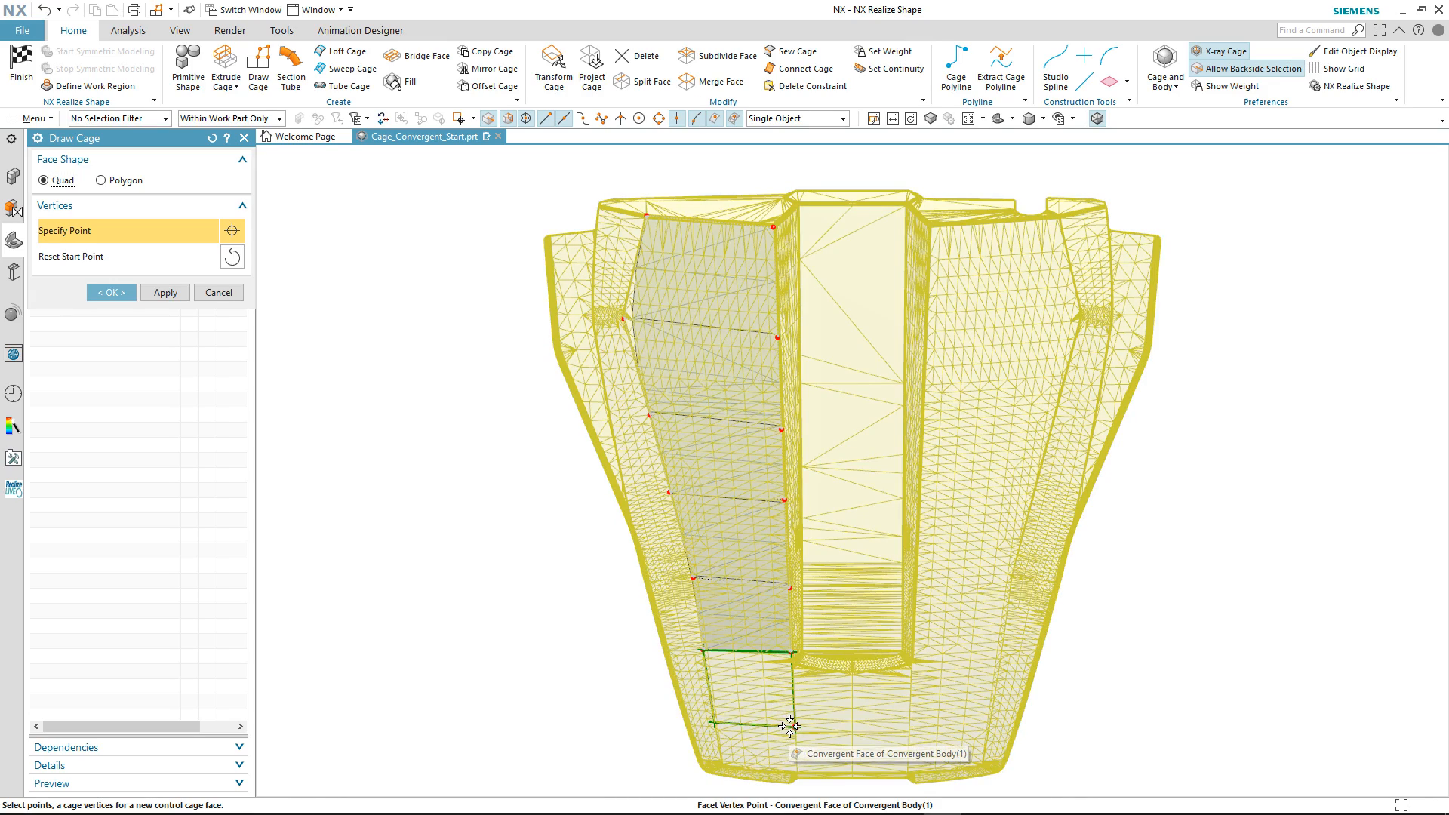
pyautogui.click(789, 726)
pyautogui.click(796, 775)
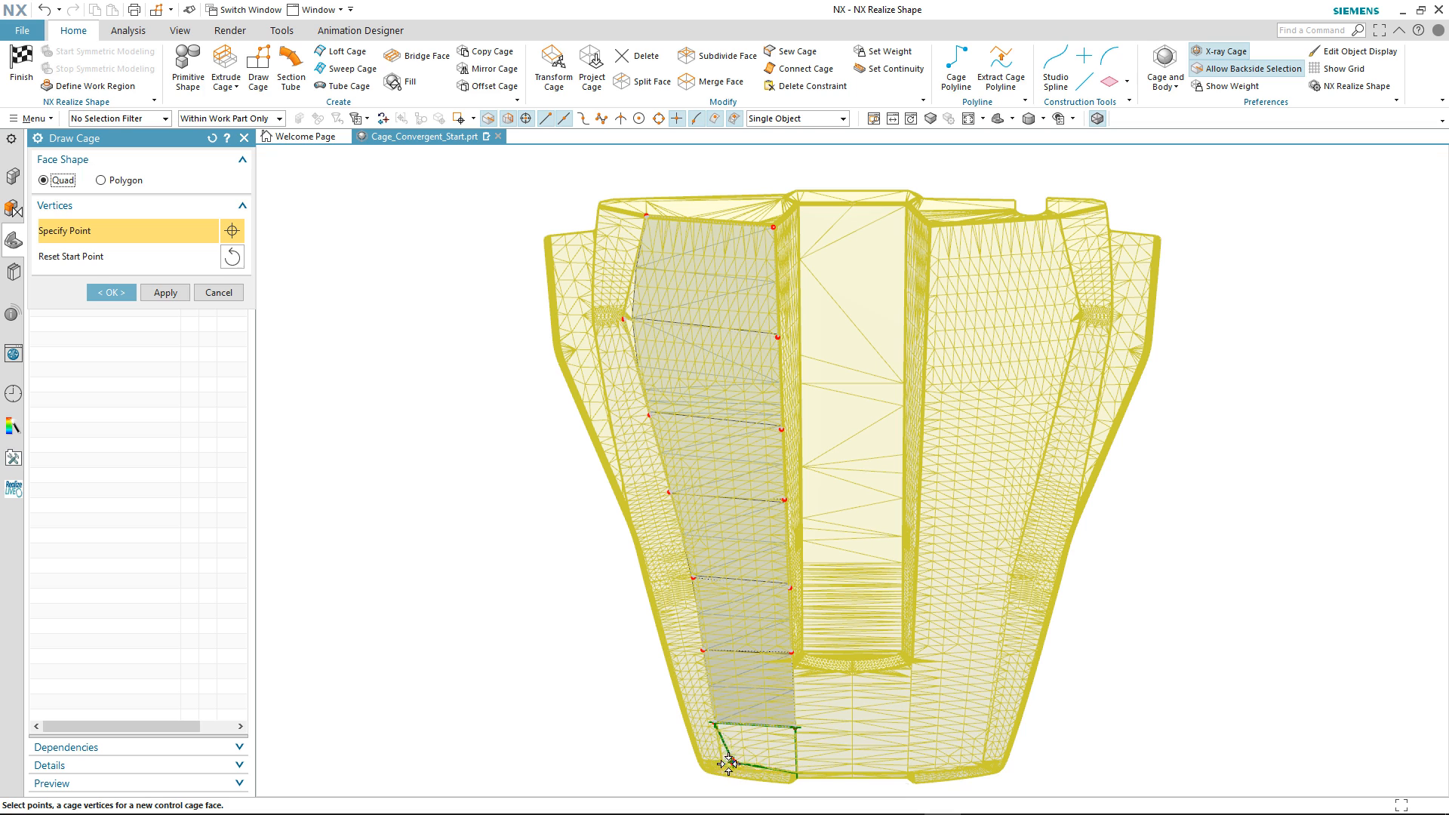
pyautogui.click(722, 765)
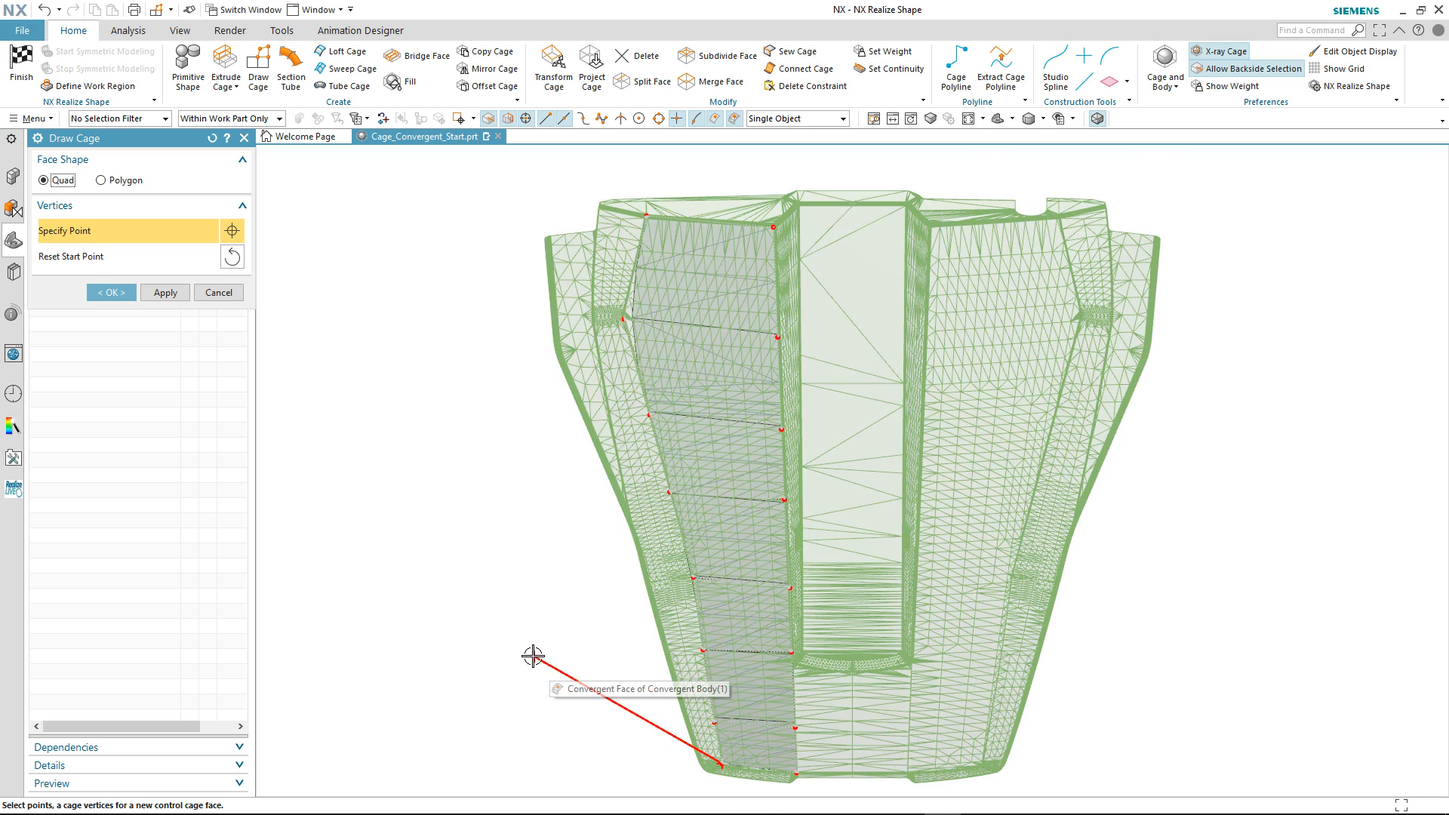
# Step: Move the cage strip's second outer vertex from the wide end slightly outward along YC with Transform Cage
pyautogui.click(558, 68)
pyautogui.click(661, 289)
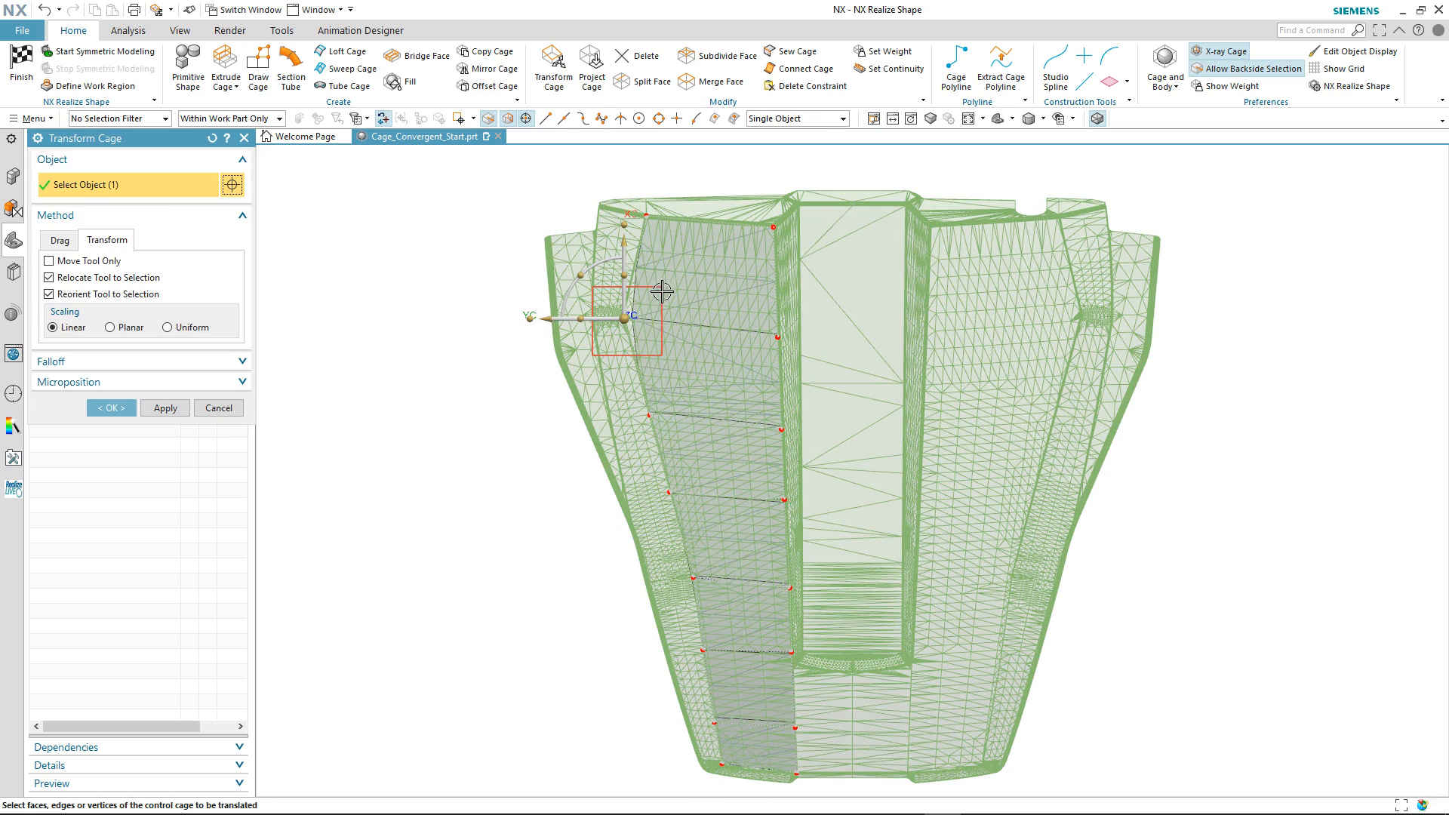
pyautogui.moveTo(548, 319); pyautogui.dragTo(536, 325)
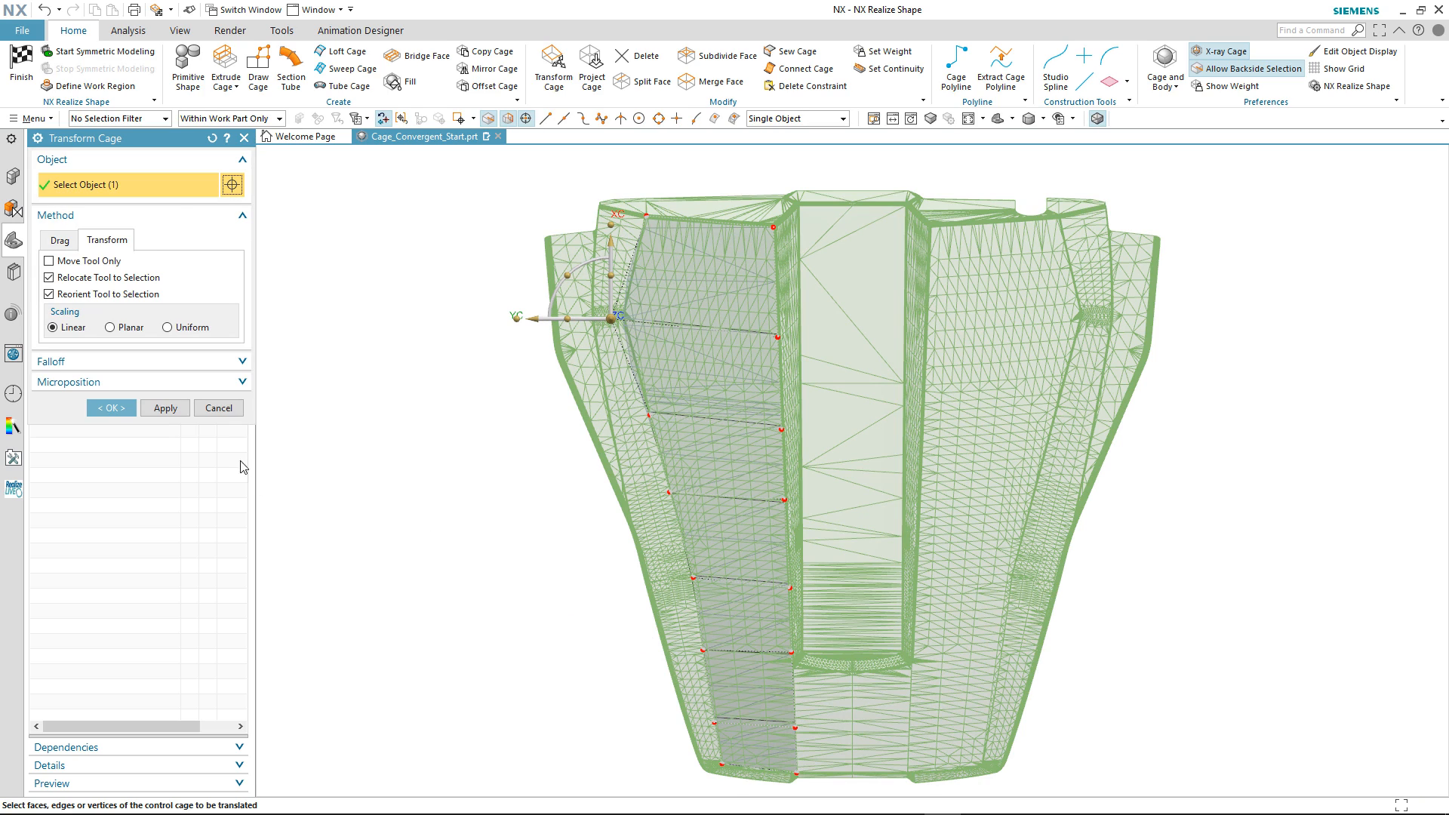
pyautogui.click(111, 408)
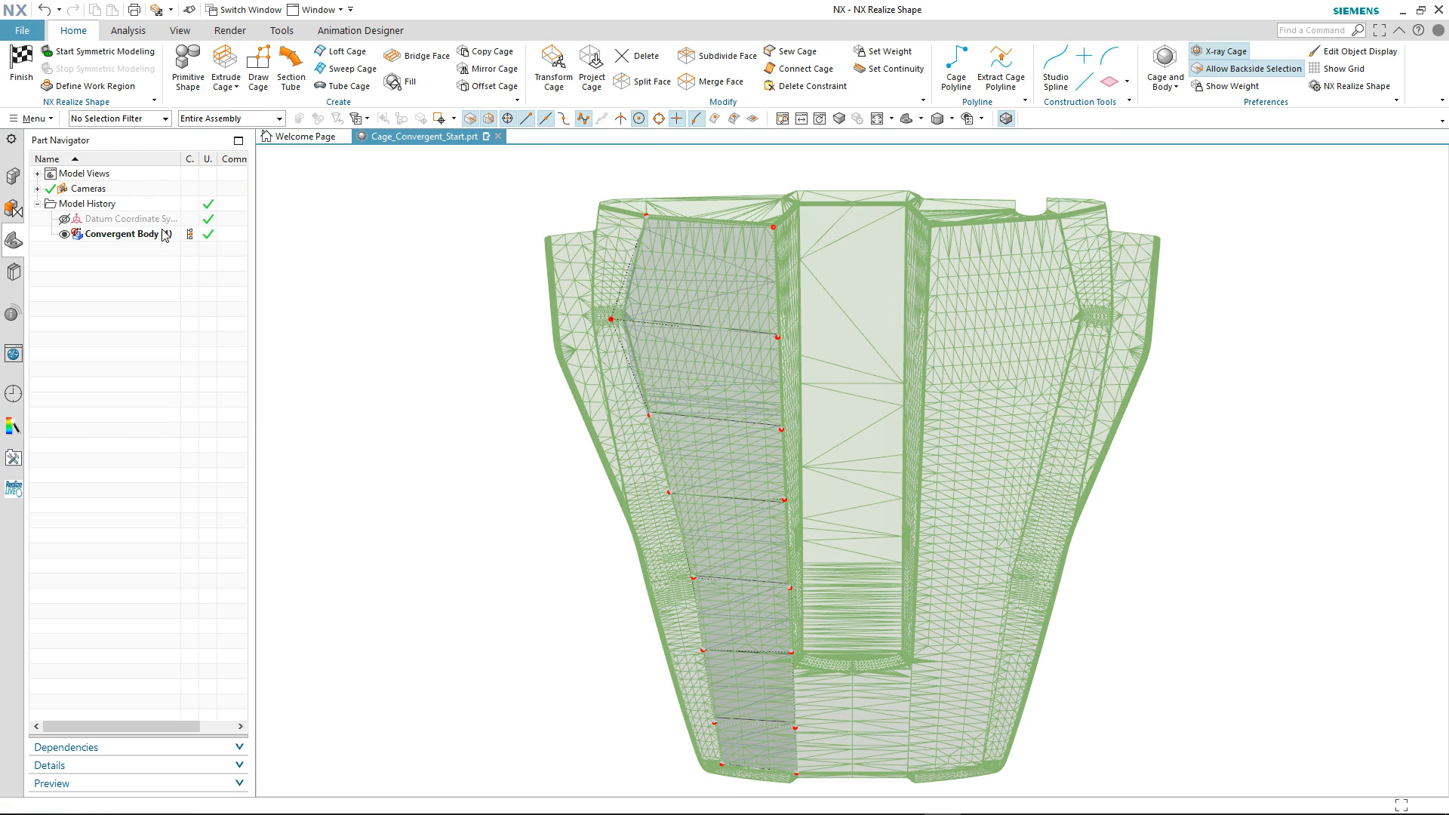
# Step: Start symmetric modeling about the default symmetry plane to mirror the cage onto the other side
pyautogui.click(105, 51)
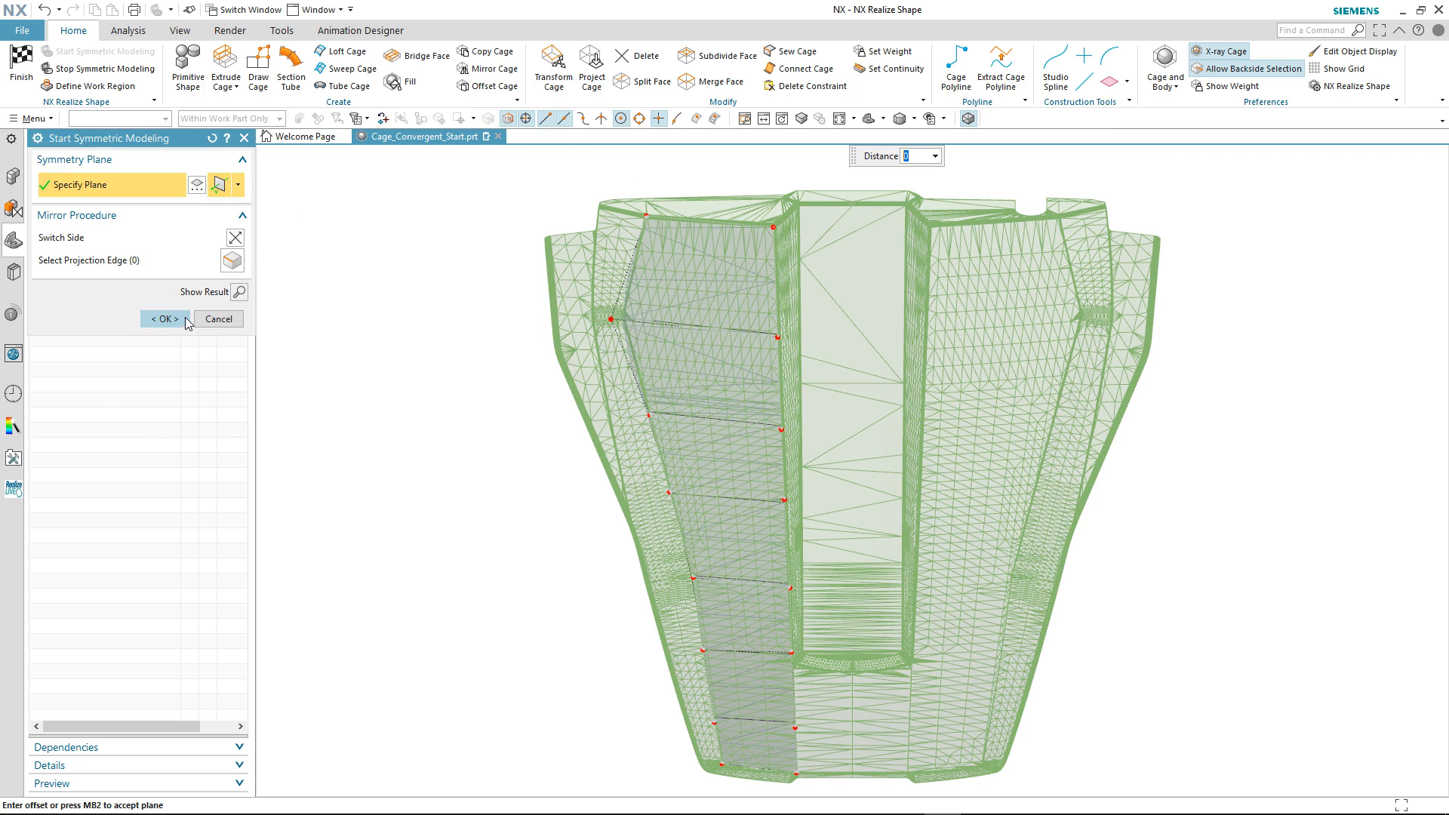
pyautogui.click(165, 319)
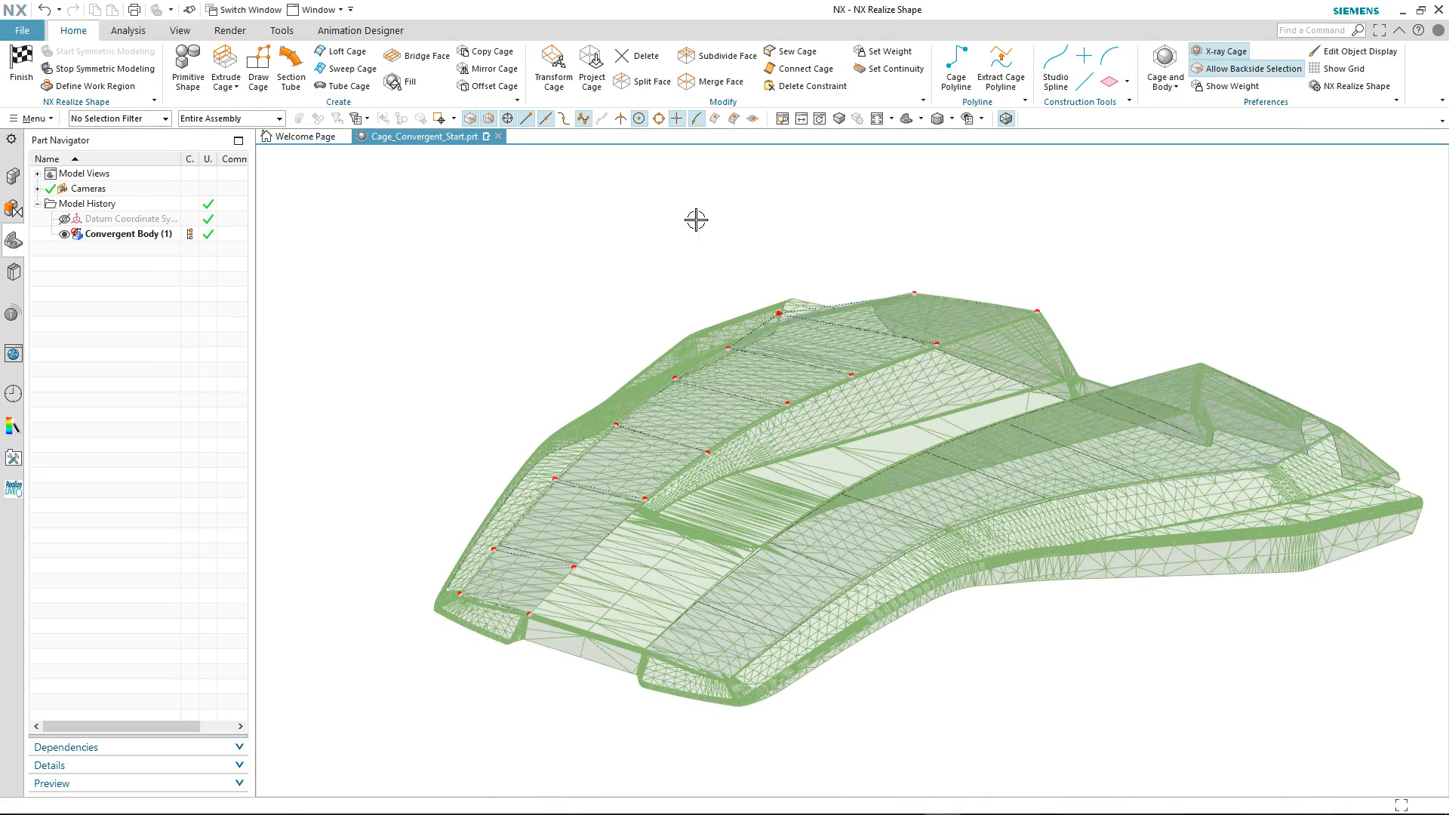
# Step: Inspect the mirrored strips with facet edges off and the convergent body hidden, and restore both displays
pyautogui.click(1006, 119)
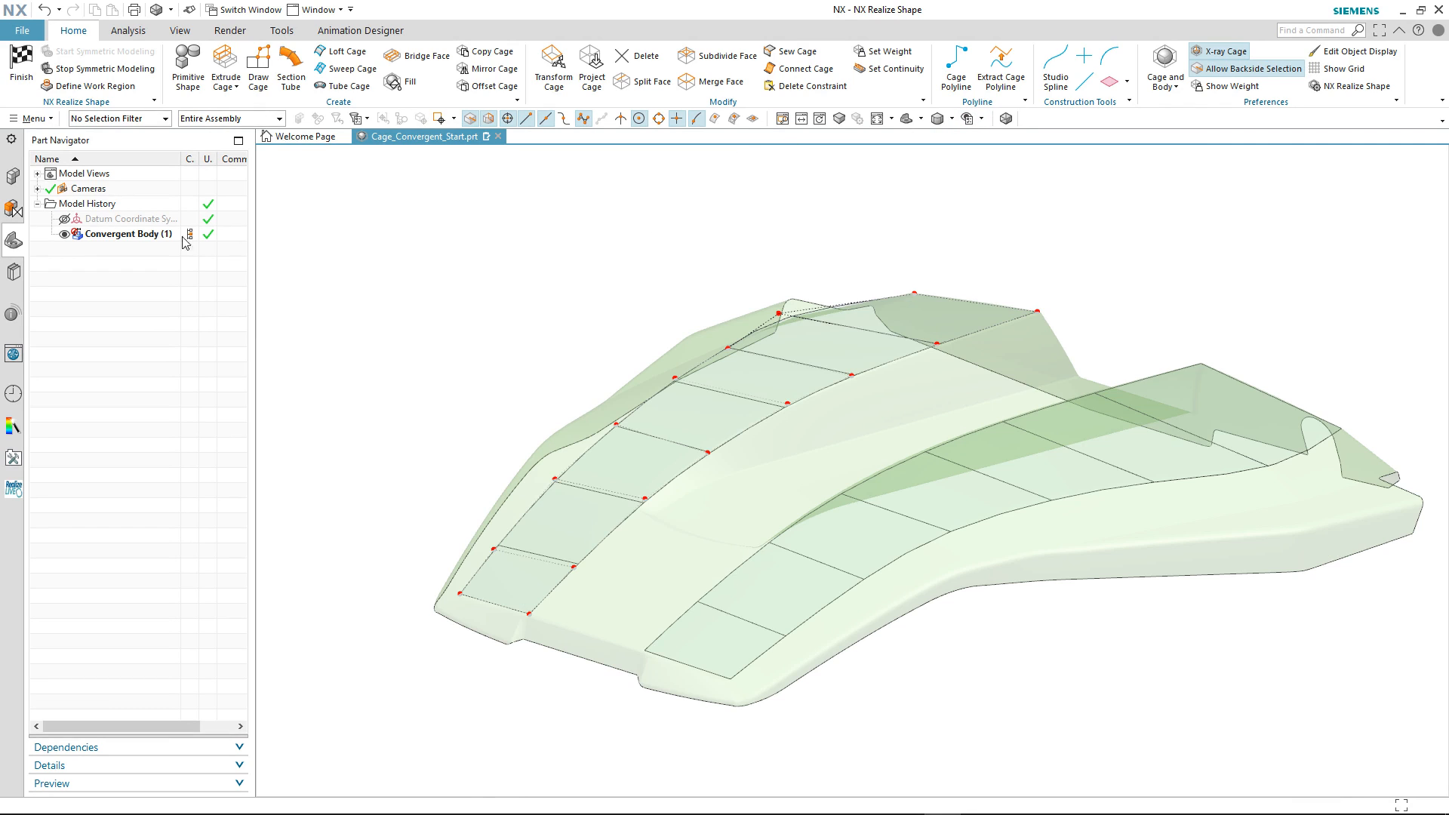
pyautogui.click(67, 235)
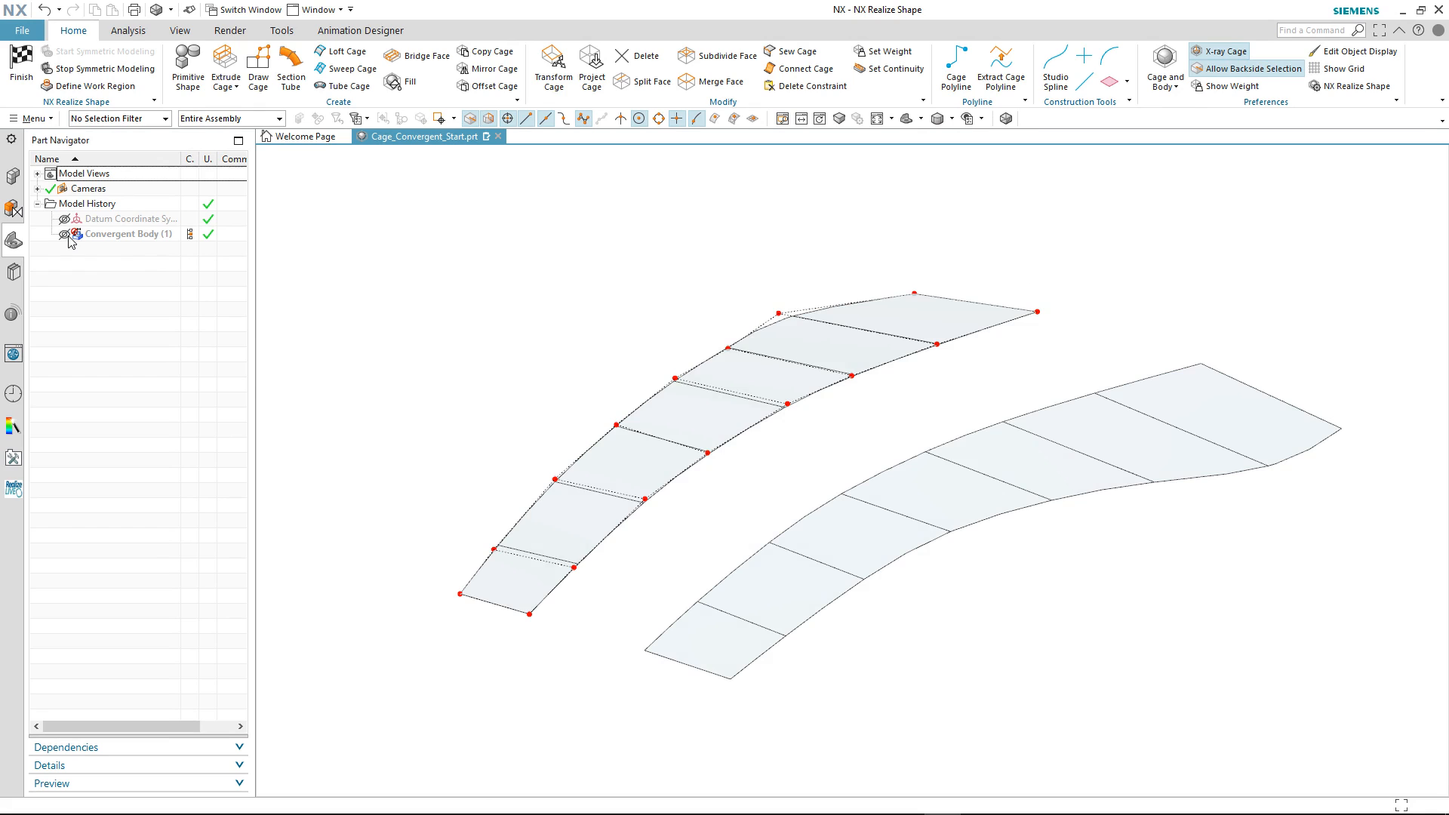
pyautogui.click(65, 235)
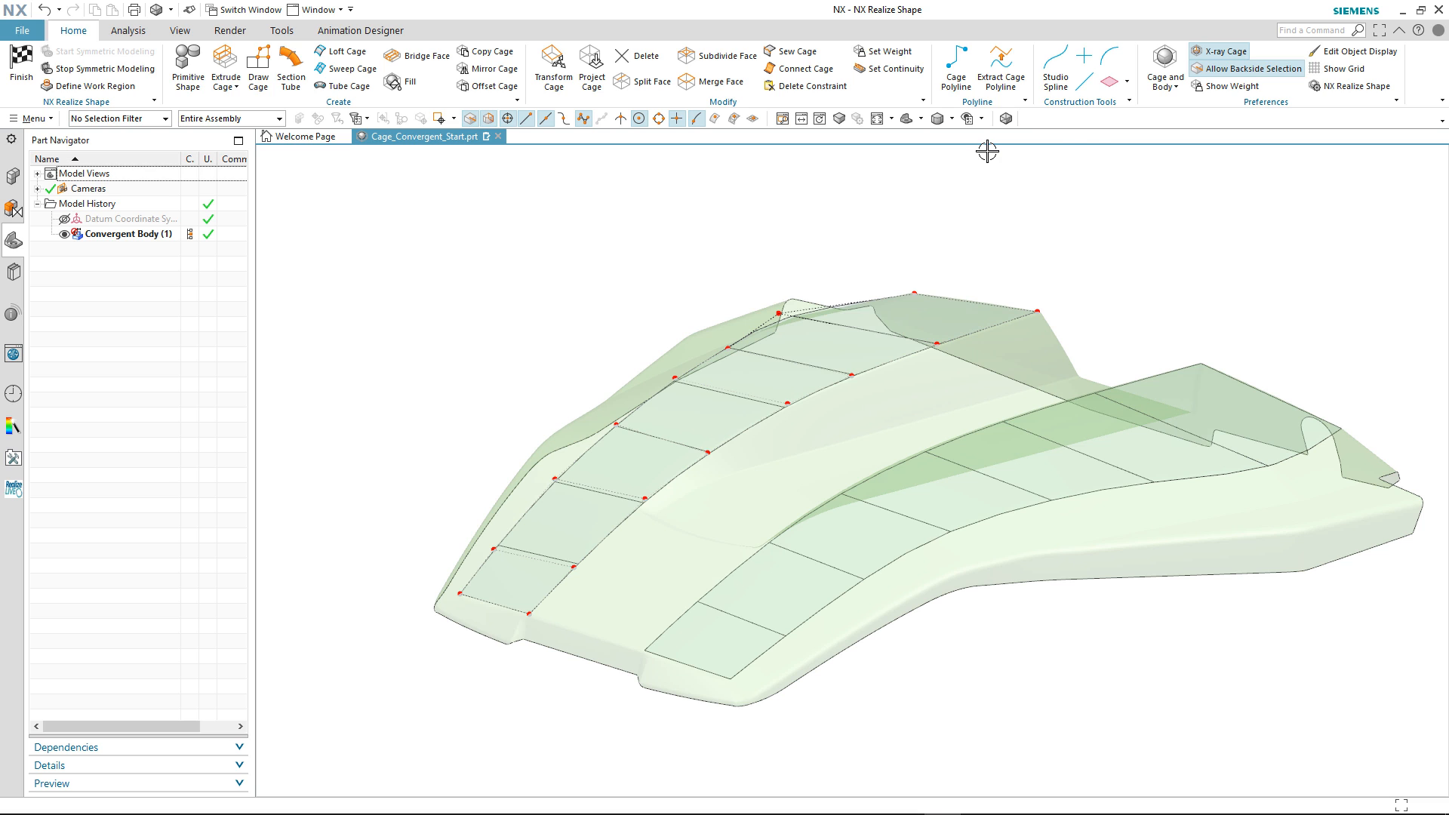
pyautogui.click(1006, 119)
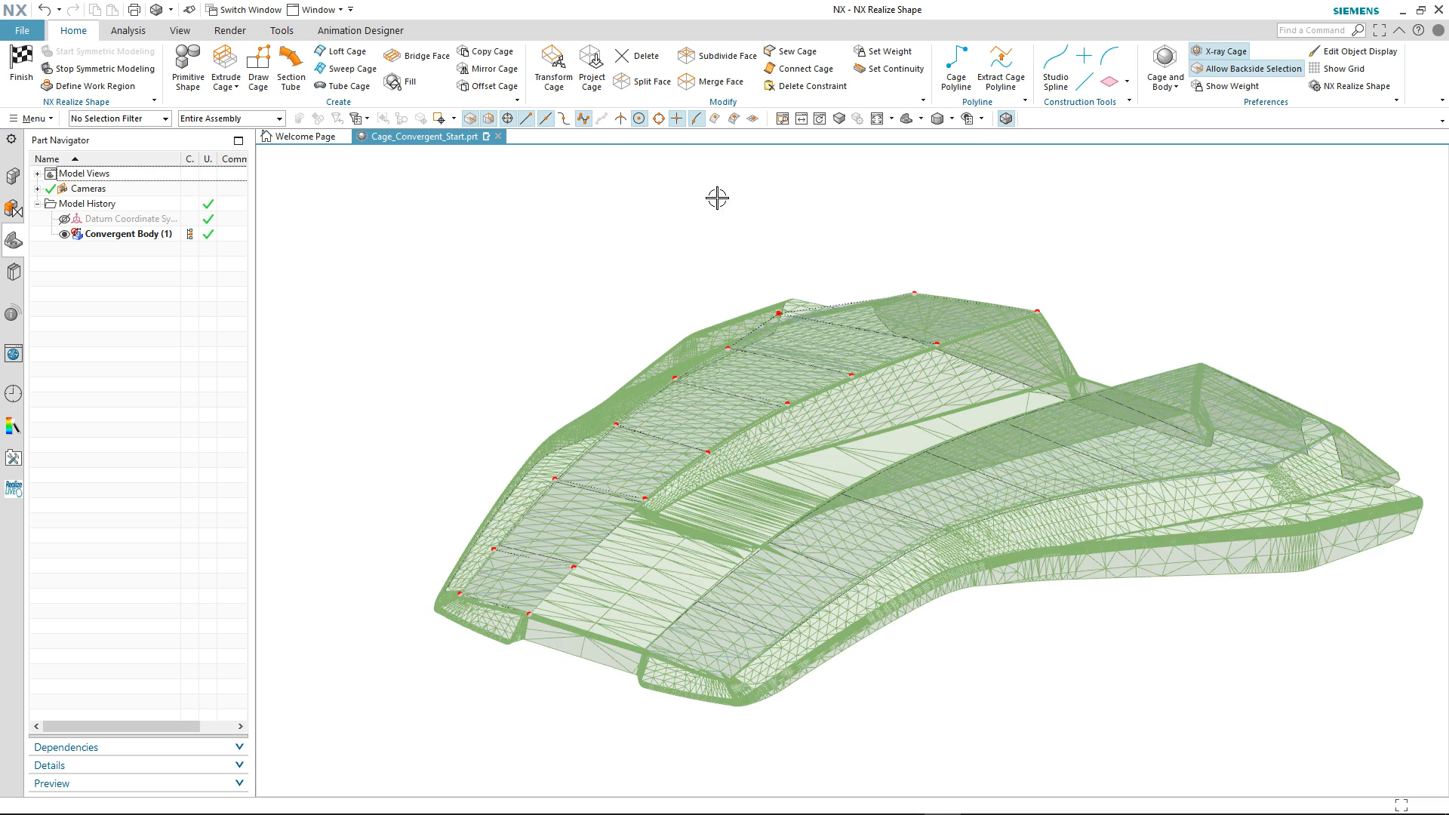
# Step: Draw the first quad cage face beside the existing strip at the wide end, snapping its vertices to the body's facets
pyautogui.click(258, 70)
pyautogui.moveTo(501, 191)
pyautogui.mouseDown(button='middle')
pyautogui.moveTo(712, 220)
pyautogui.moveTo(1138, 209)
pyautogui.moveTo(1235, 267)
pyautogui.moveTo(1171, 313)
pyautogui.moveTo(1160, 379)
pyautogui.moveTo(1131, 361)
pyautogui.mouseUp(button='middle')
pyautogui.scroll(2, 1171, 313)
pyautogui.click(1053, 312)
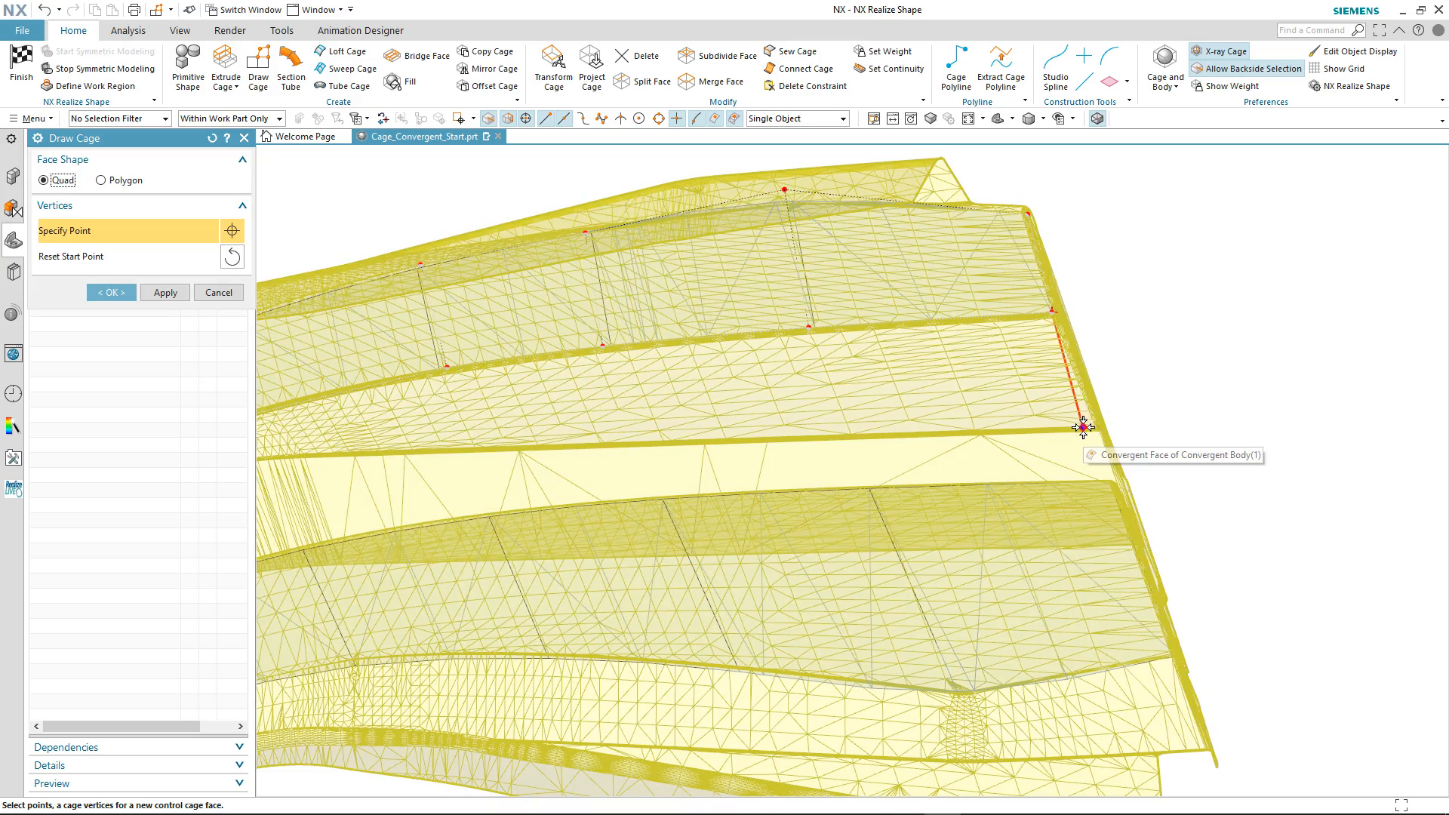
pyautogui.click(1088, 424)
pyautogui.click(850, 434)
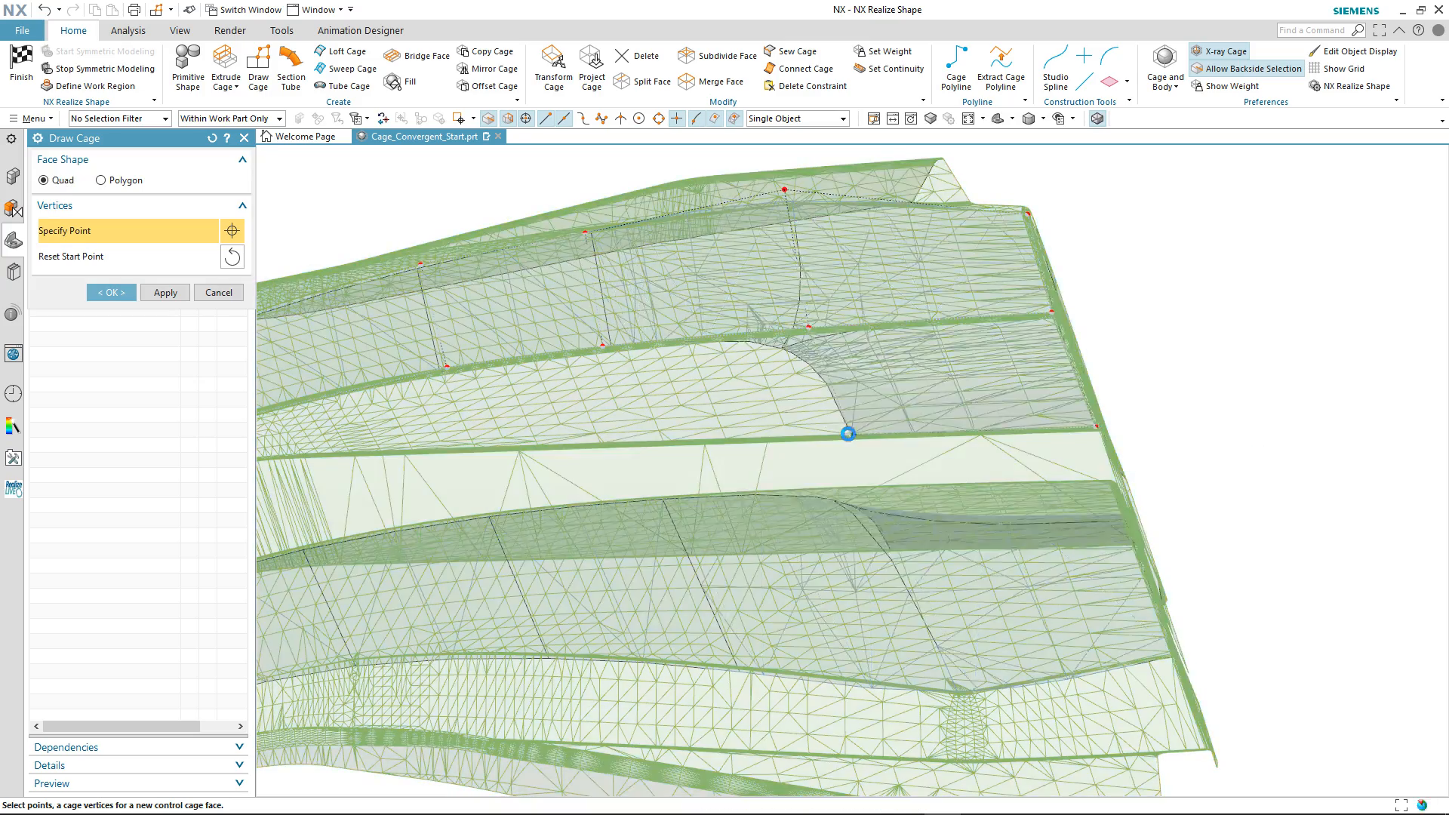
# Step: Extend the second cage strip with four more quad faces along the raised side wall, ending where the wall meets the recess
pyautogui.click(621, 441)
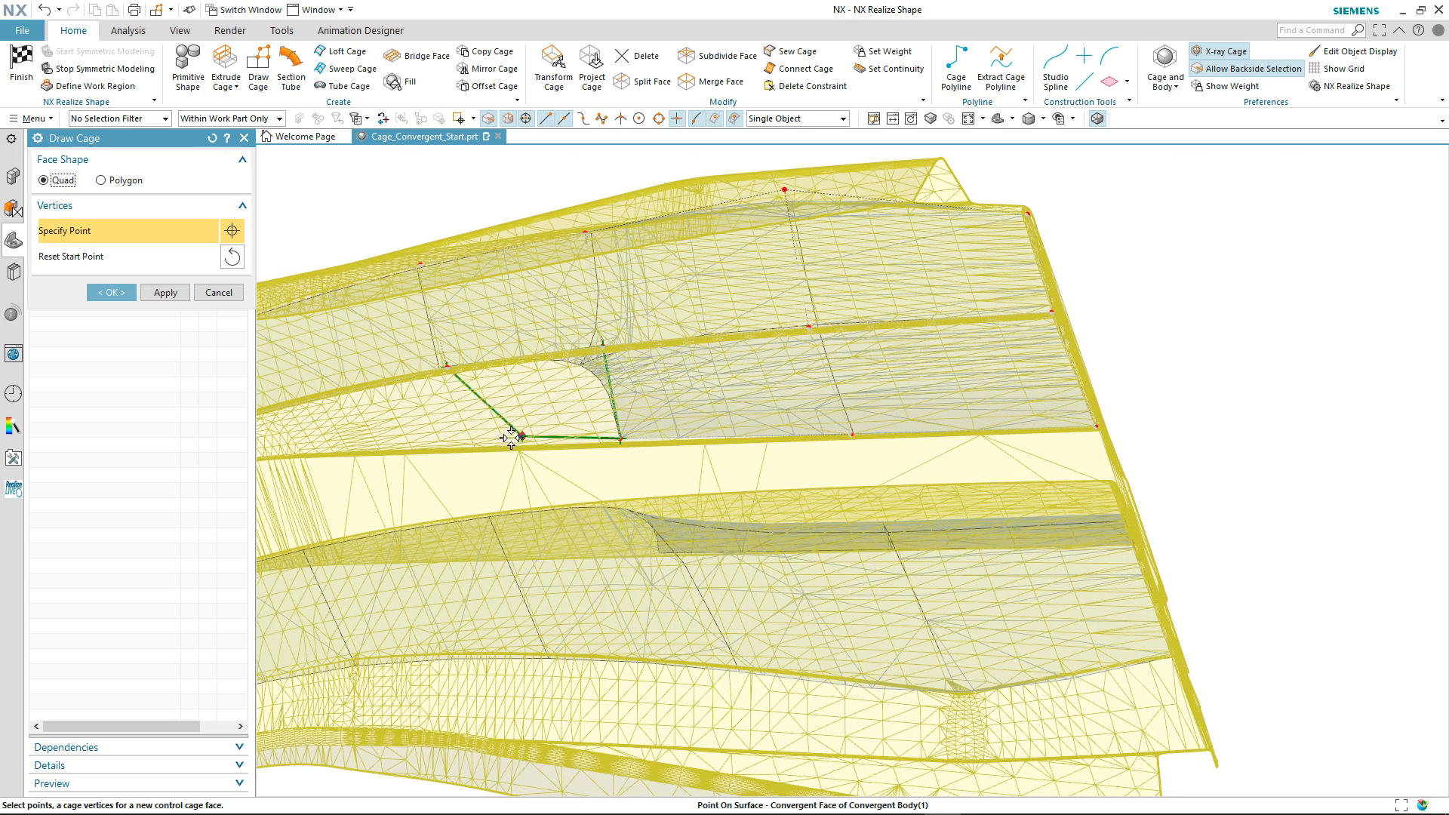
pyautogui.click(468, 448)
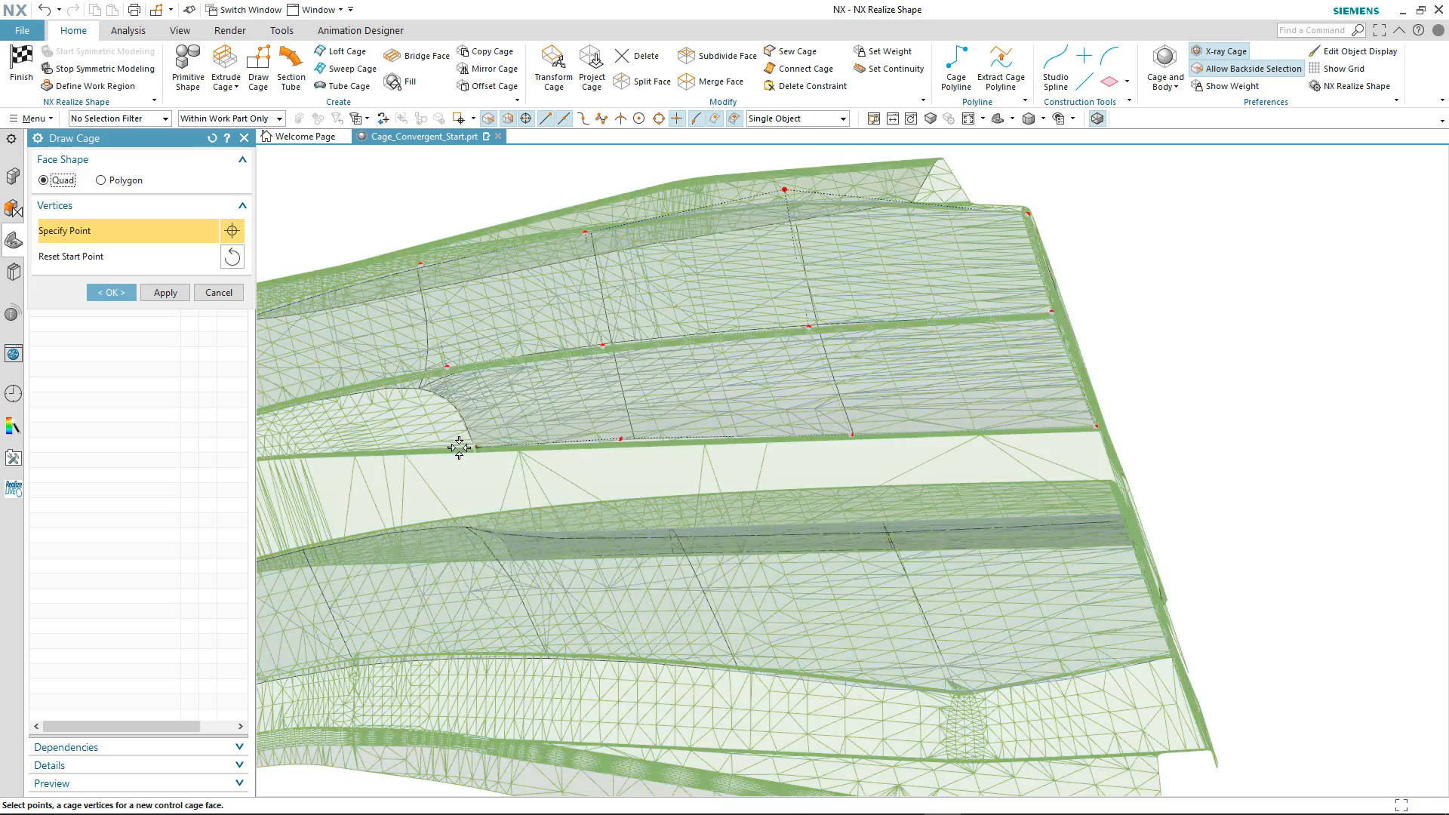
pyautogui.click(368, 453)
pyautogui.keyDown('shift'); pyautogui.moveTo(369, 454); pyautogui.dragTo(519, 457, button='middle'); pyautogui.keyUp('shift')
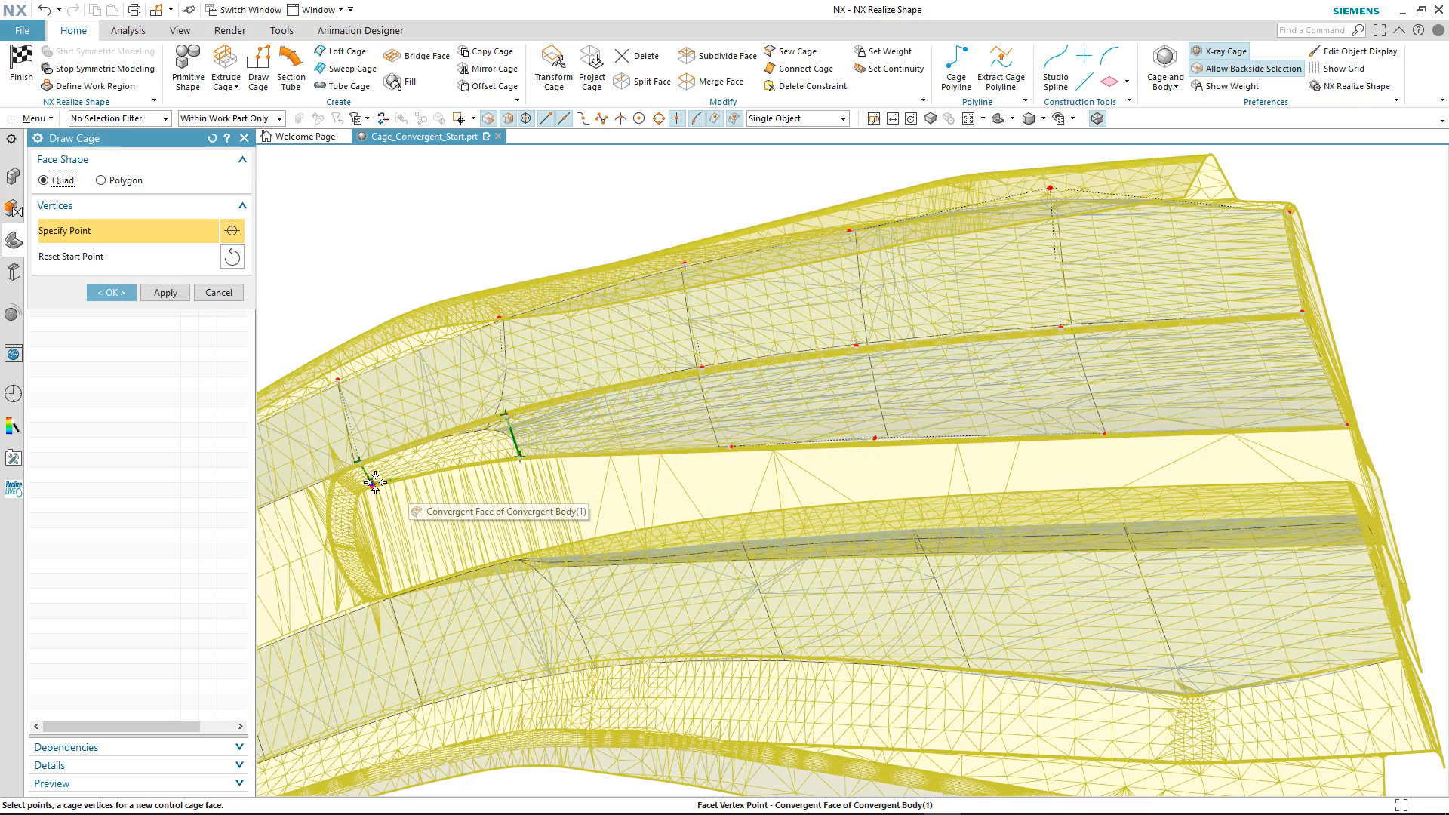
pyautogui.click(375, 483)
pyautogui.scroll(-3, 646, 323)
pyautogui.moveTo(647, 324); pyautogui.dragTo(275, 276, button='middle')
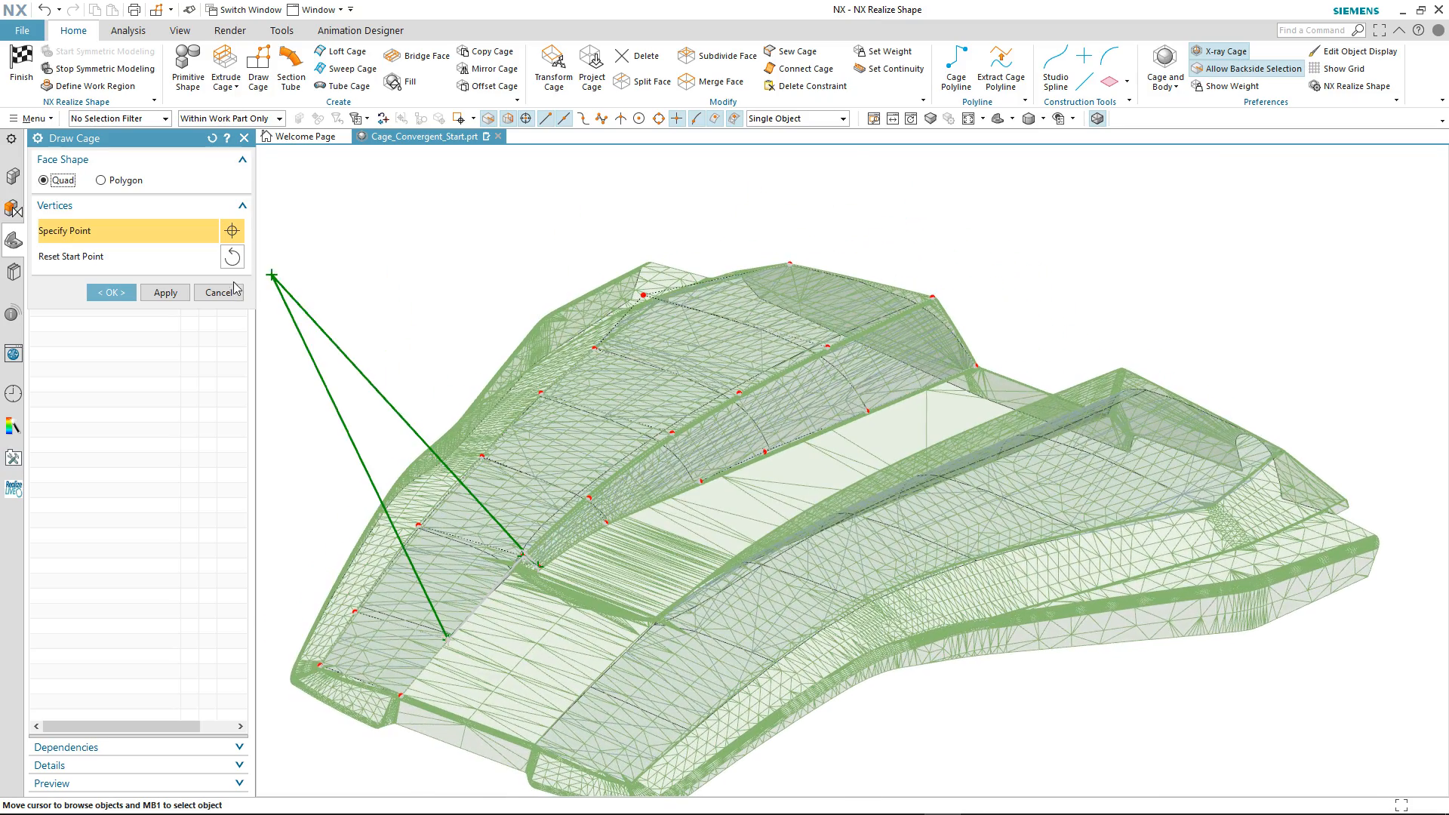
pyautogui.click(107, 293)
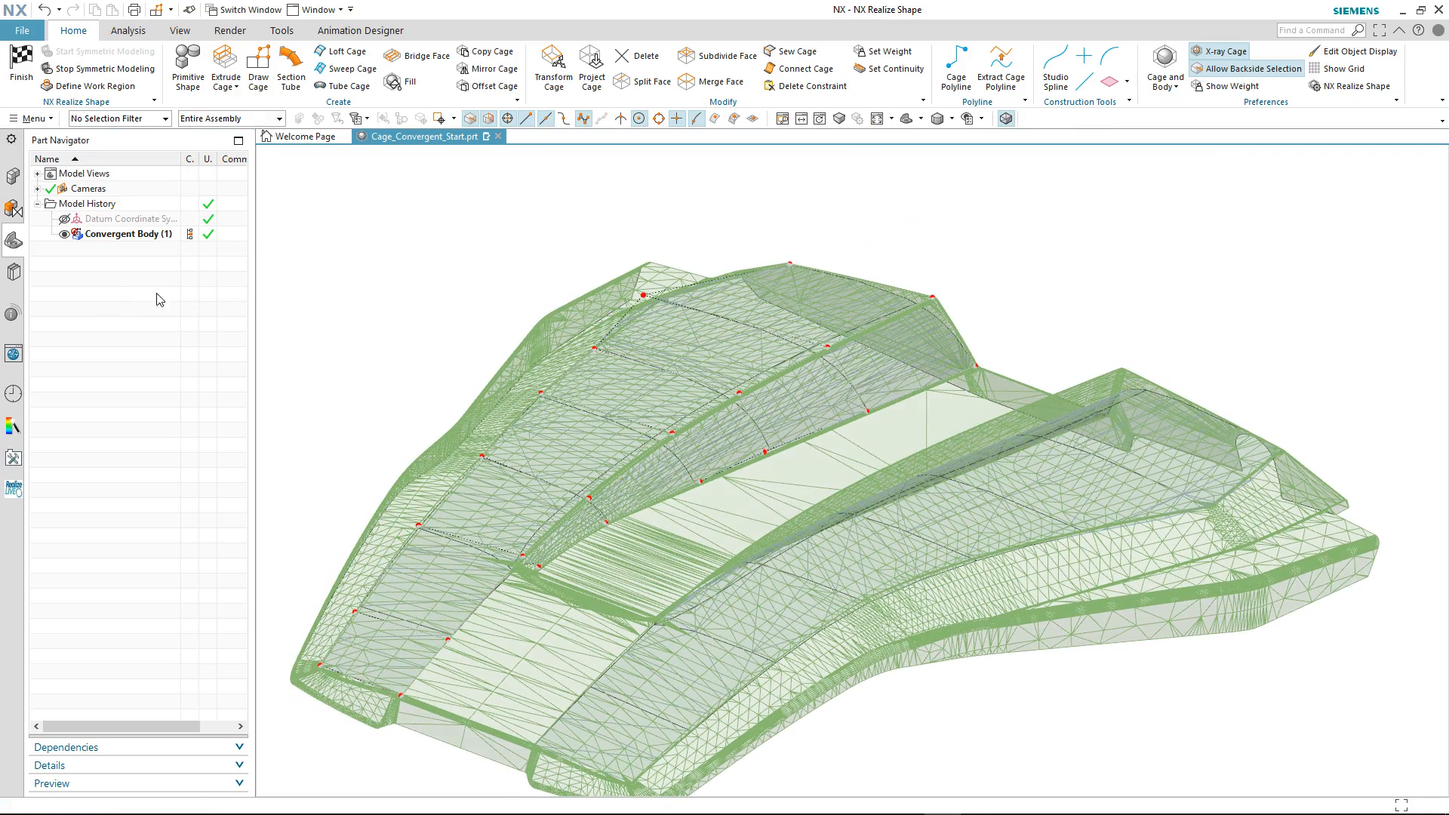
# Step: Turn off facet edges and set the five cage edges shared by the two strips to Sharp continuity
pyautogui.click(1009, 125)
pyautogui.moveTo(534, 251); pyautogui.dragTo(627, 246, button='middle')
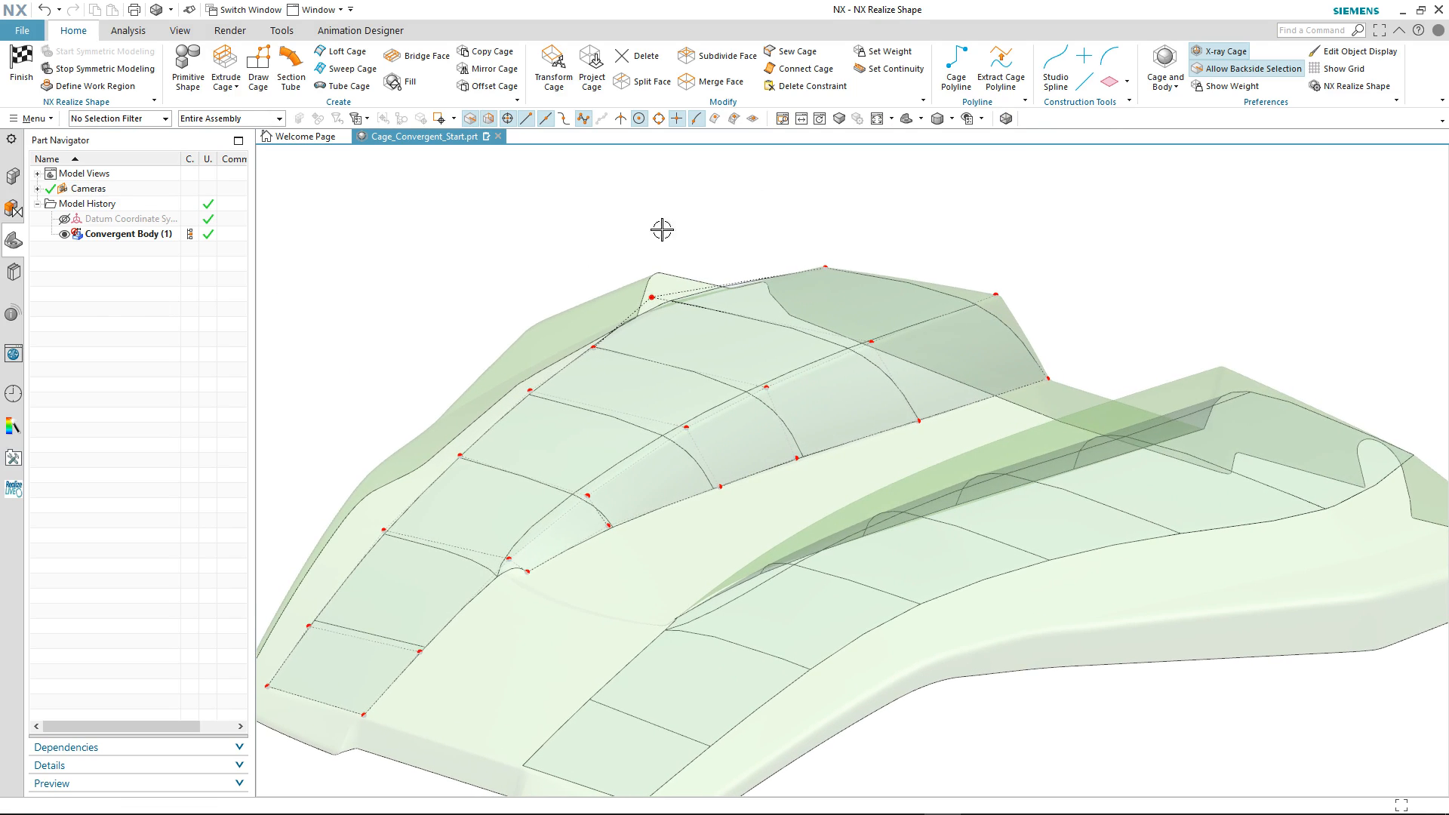
pyautogui.click(891, 68)
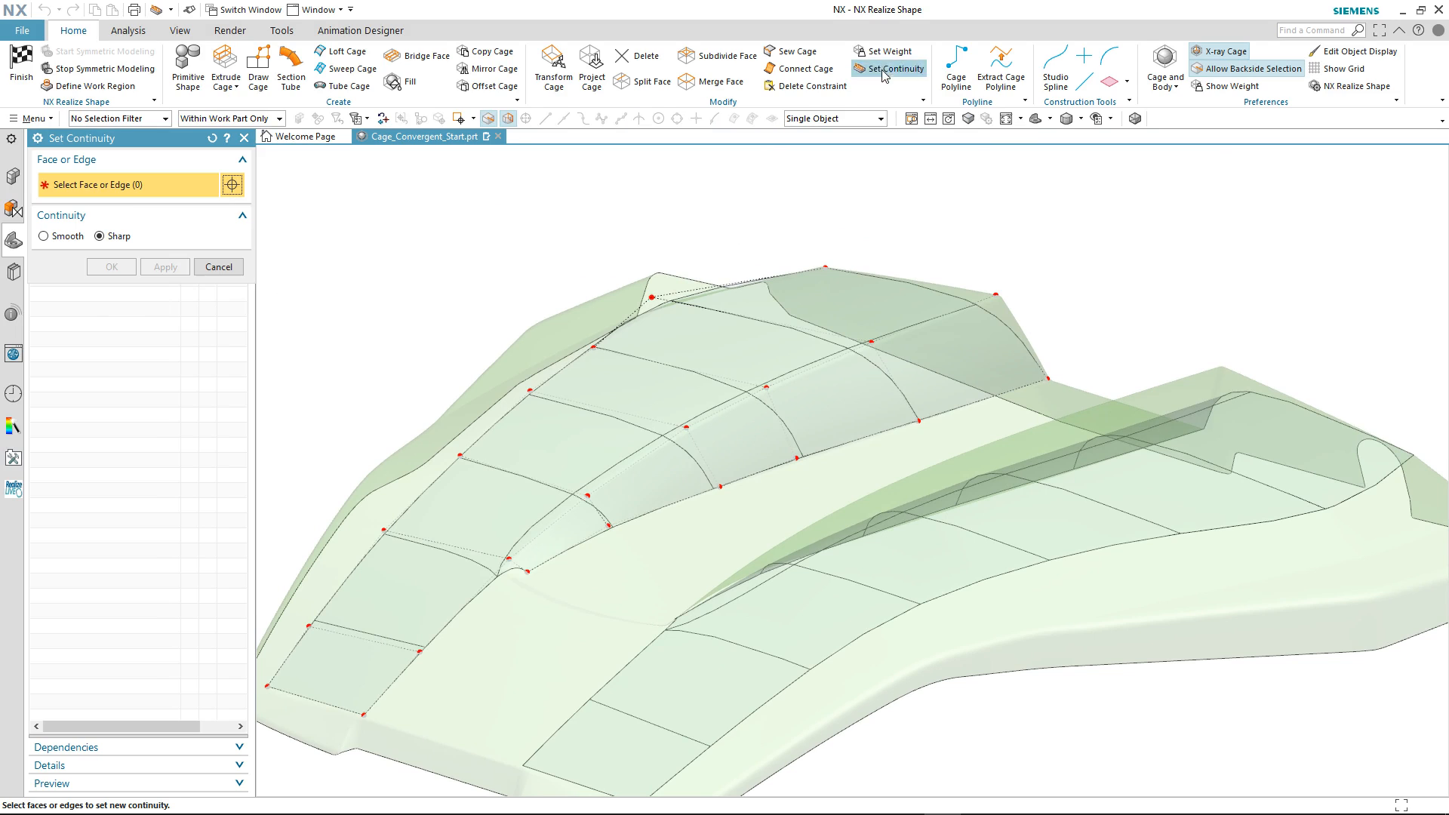
pyautogui.click(892, 336)
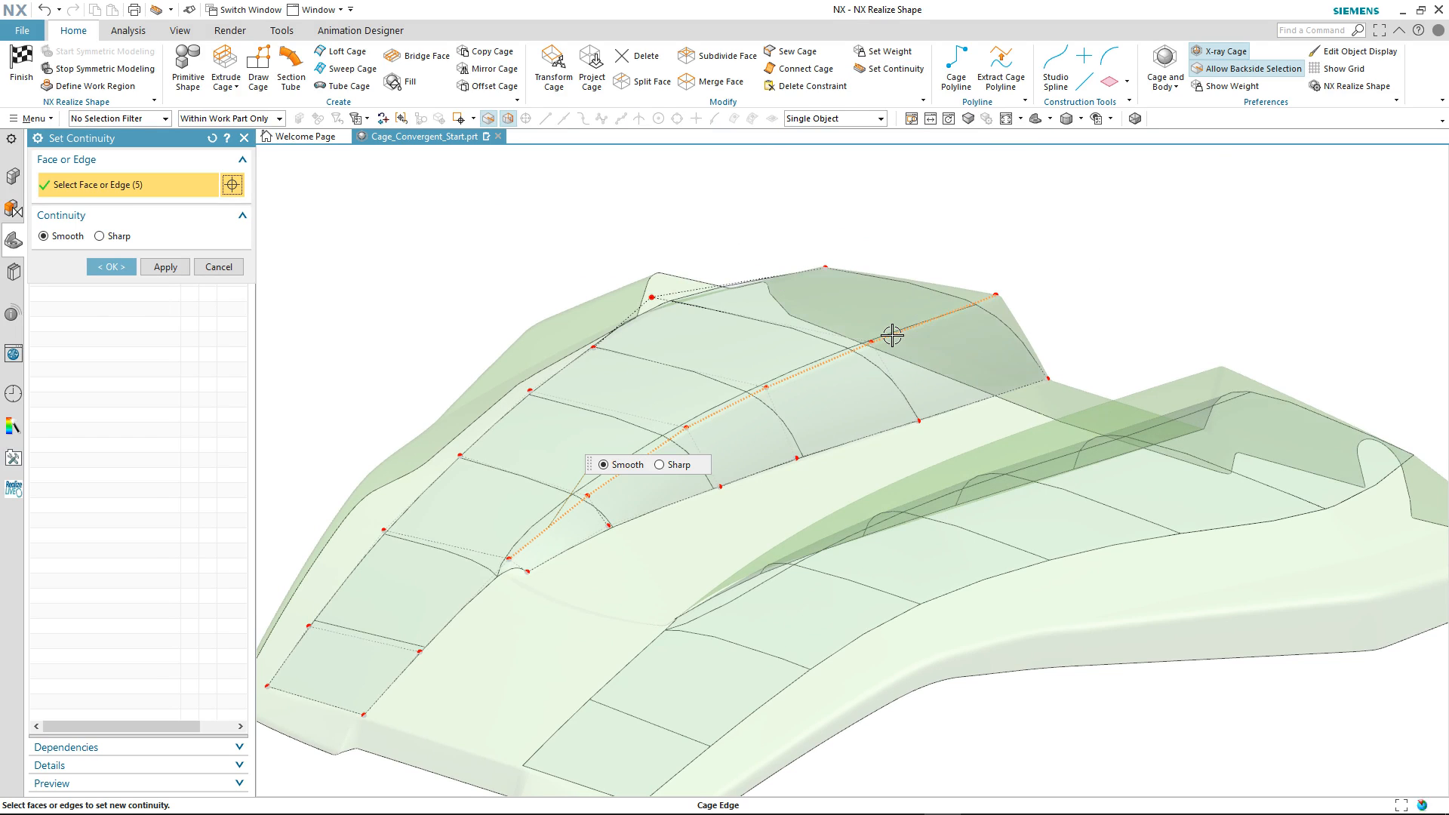
pyautogui.click(661, 464)
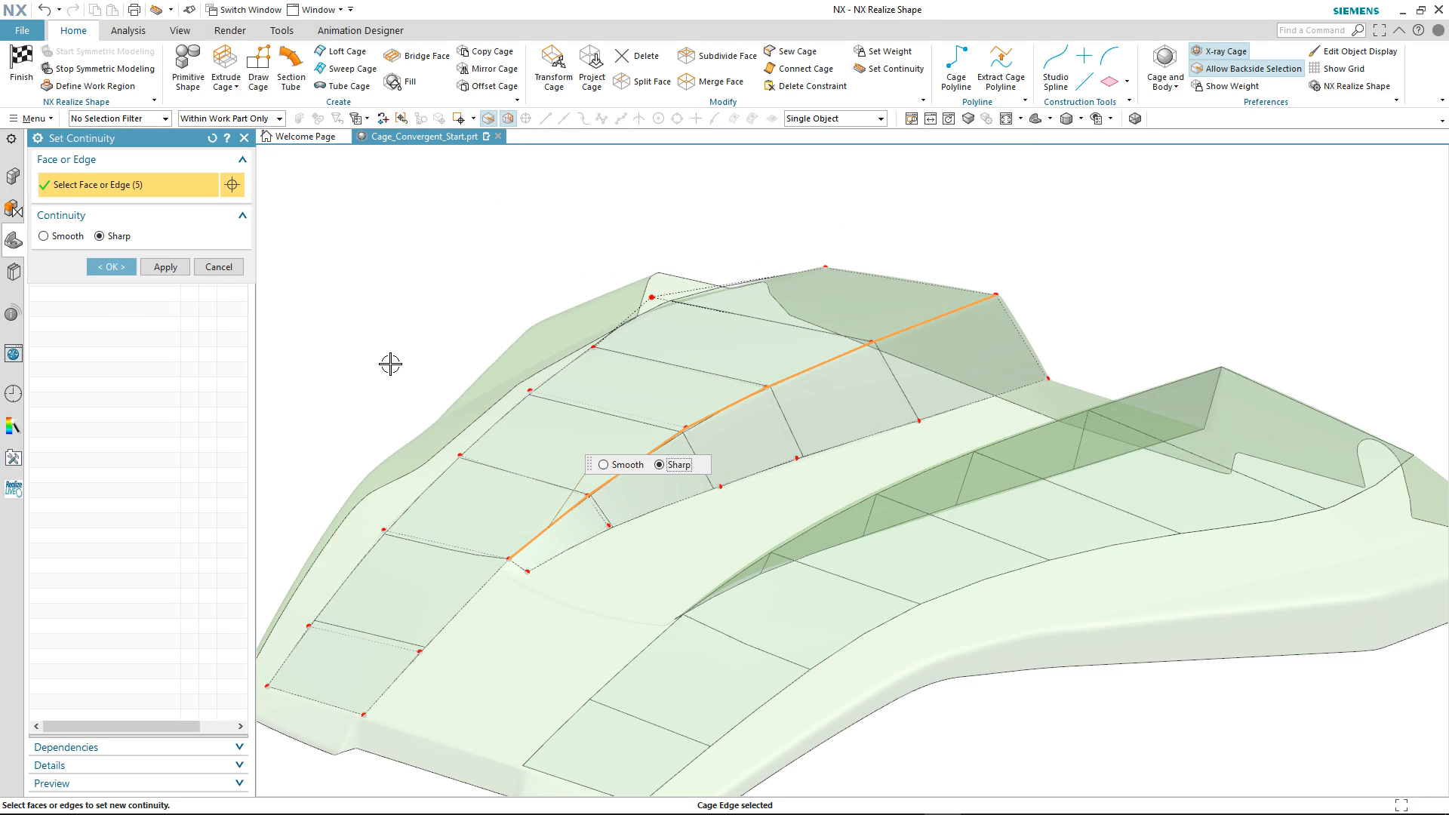
pyautogui.click(110, 266)
pyautogui.moveTo(452, 323); pyautogui.dragTo(436, 310, button='middle')
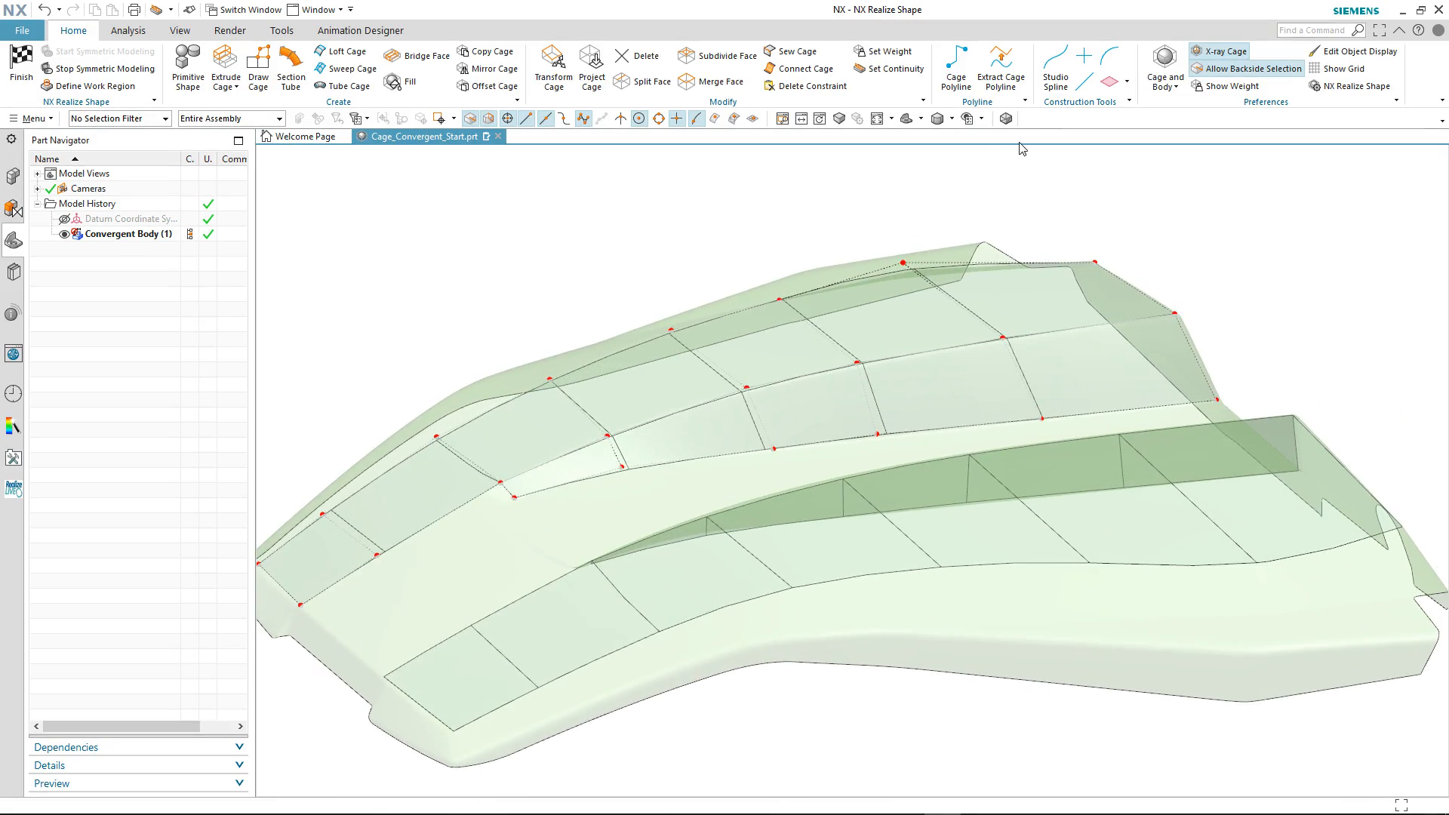
# Step: Show facet edges and, with the Transform Cage tool rotated to follow the wall, move the second strip's end edge back along XC
pyautogui.click(1005, 118)
pyautogui.scroll(5, 647, 229)
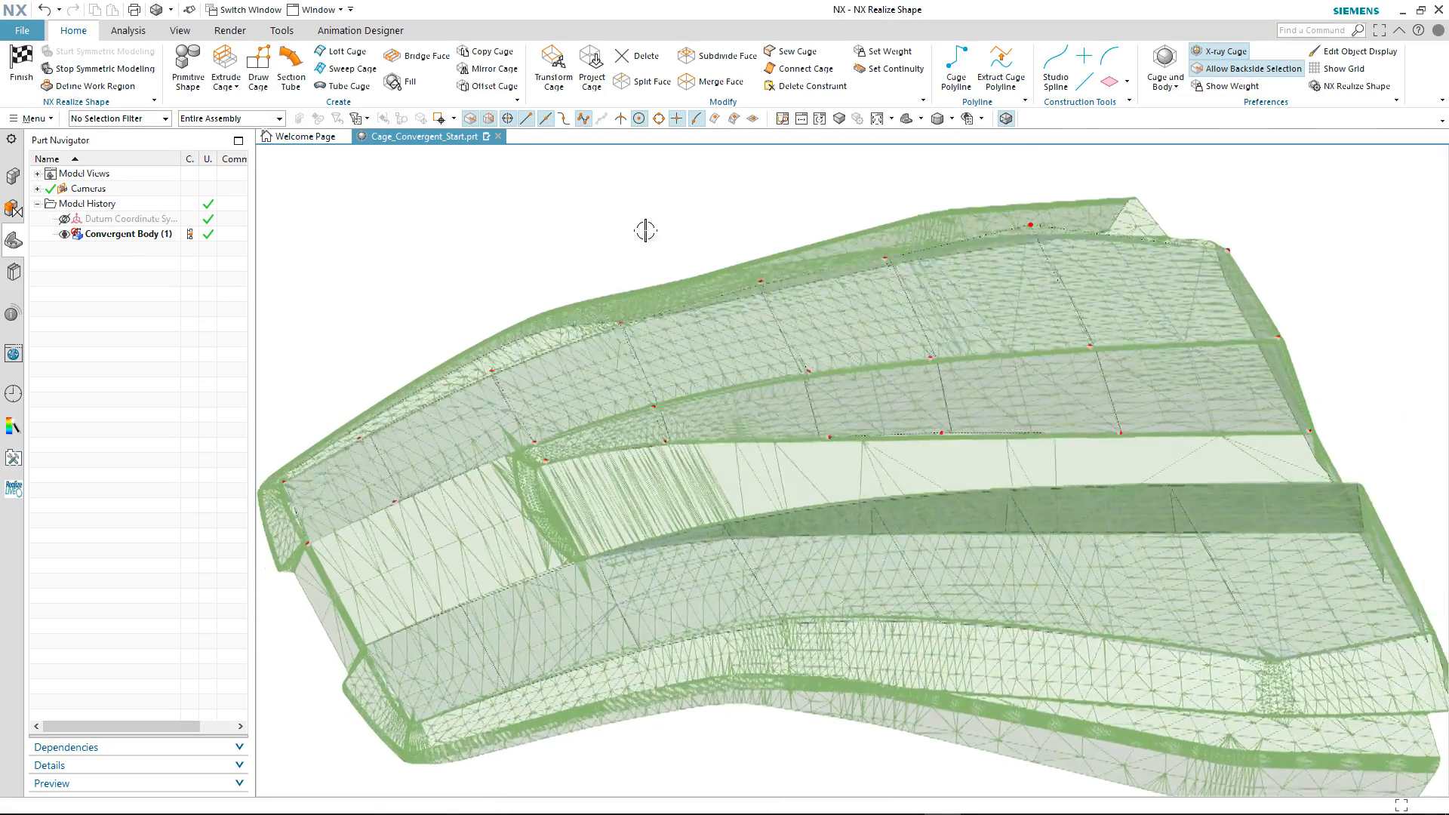
pyautogui.scroll(6, 649, 230)
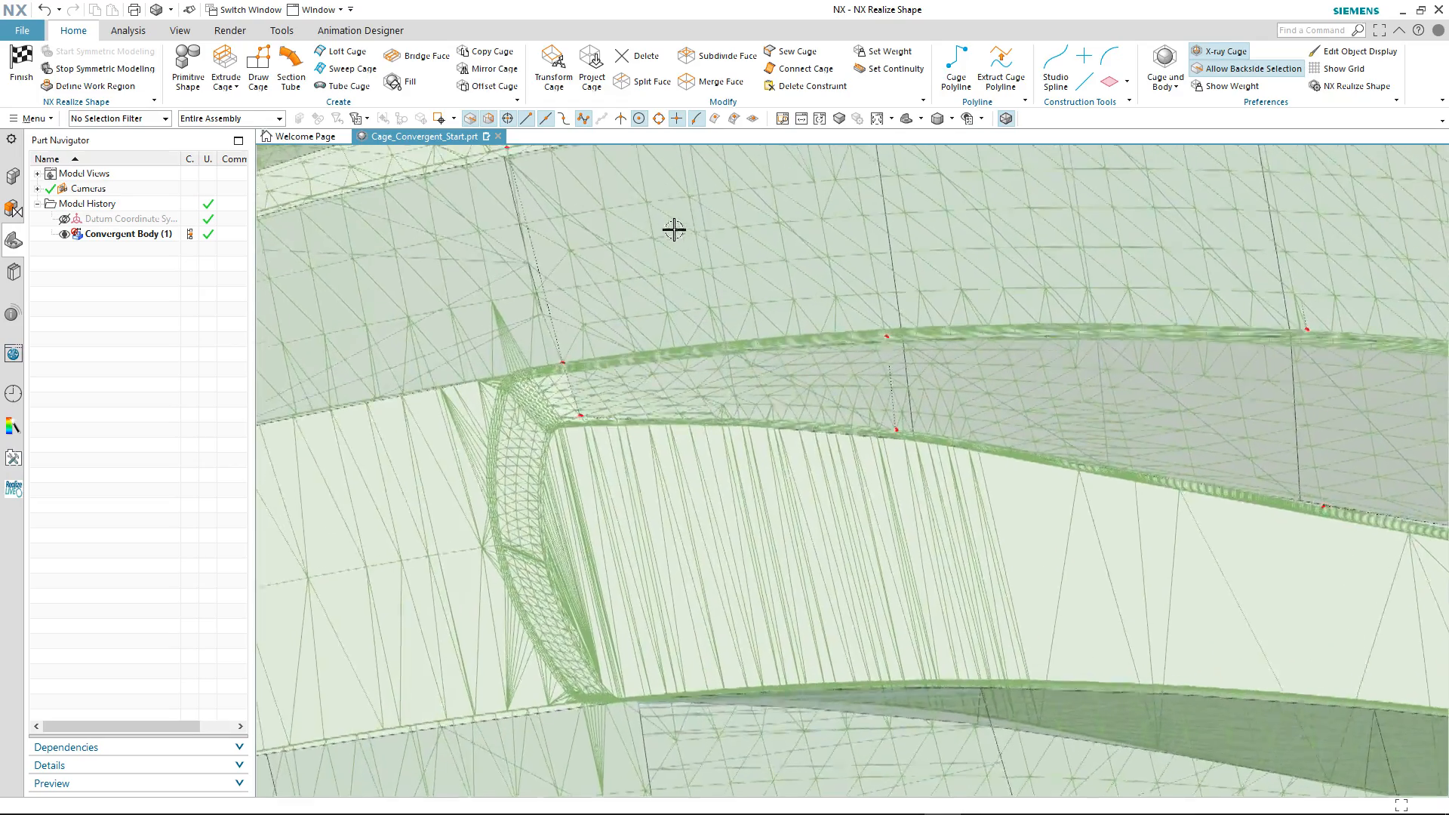
pyautogui.scroll(-8, 674, 229)
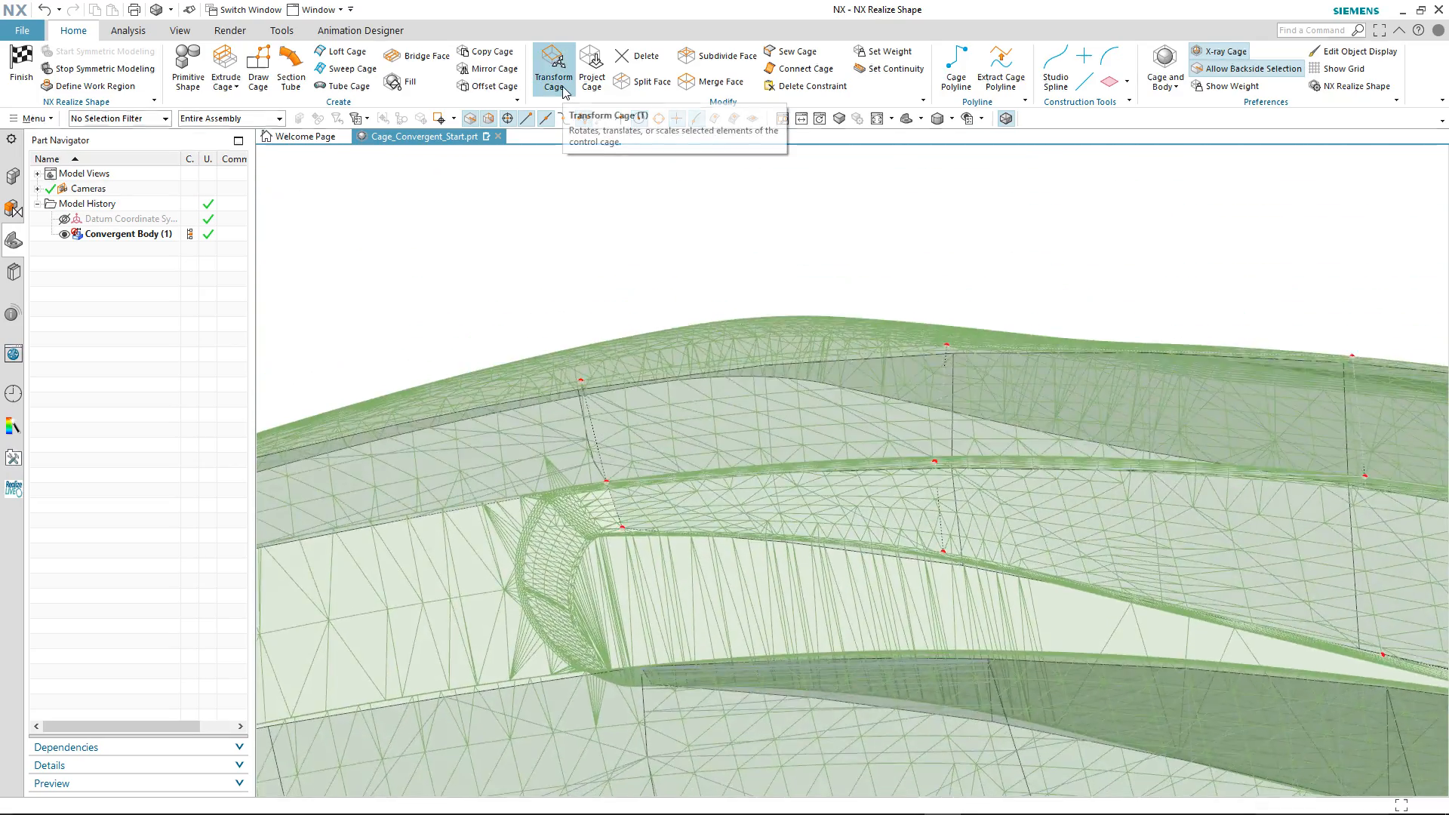
pyautogui.click(634, 534)
pyautogui.scroll(3, 658, 547)
pyautogui.moveTo(662, 544); pyautogui.dragTo(655, 528, button='middle')
pyautogui.click(53, 261)
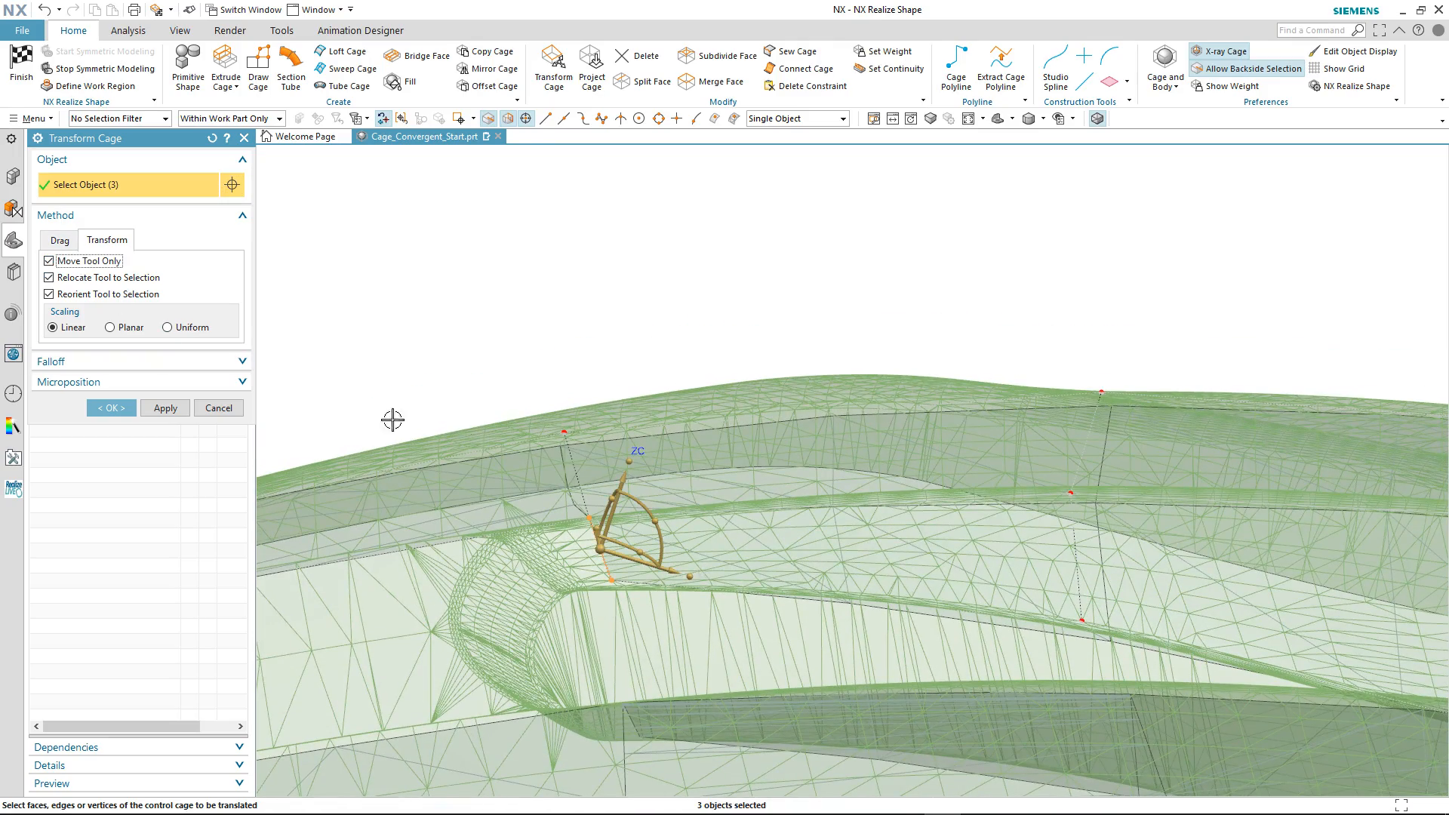
pyautogui.moveTo(656, 518); pyautogui.dragTo(441, 305)
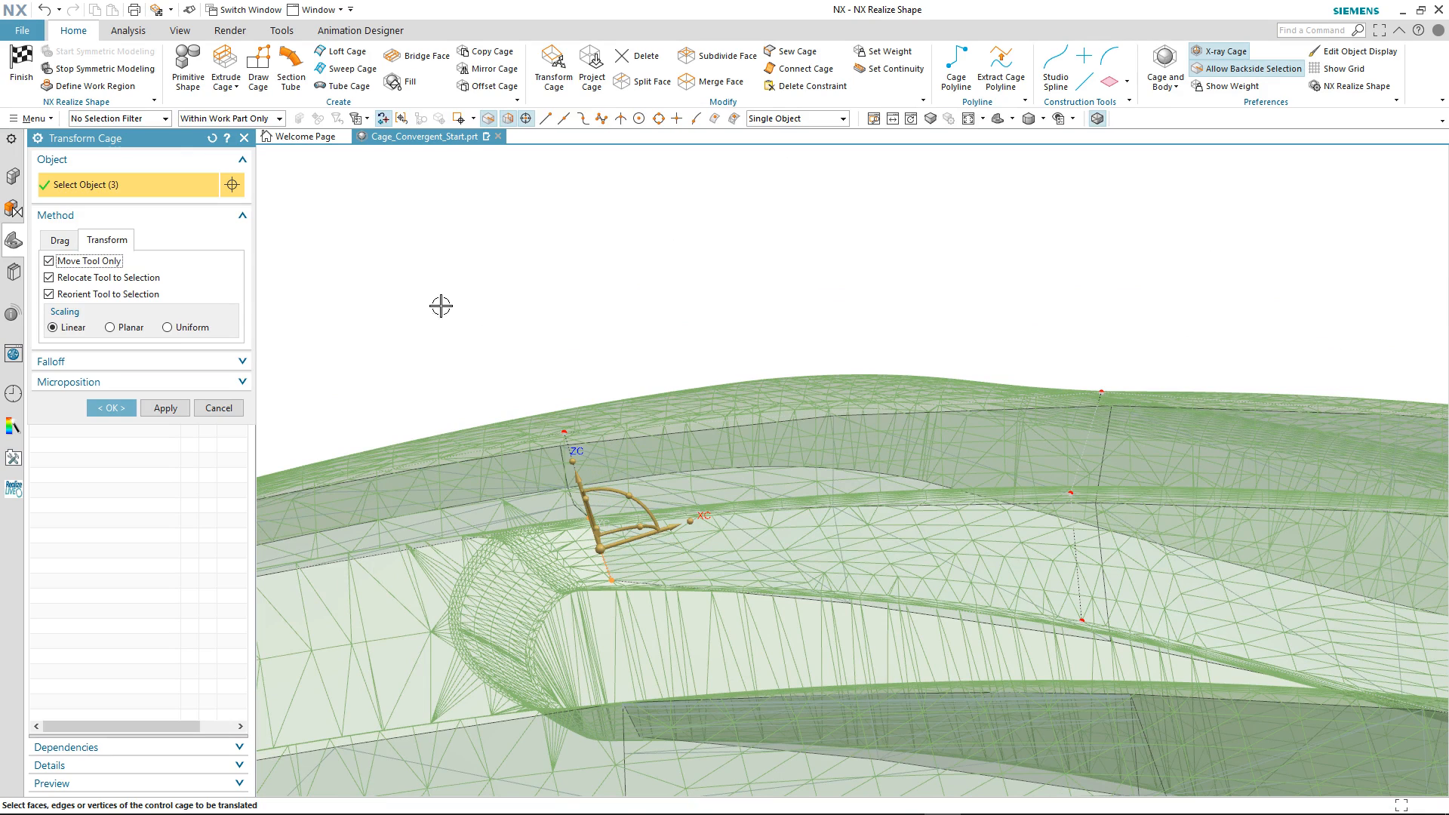
pyautogui.click(48, 262)
pyautogui.moveTo(670, 529); pyautogui.dragTo(637, 534)
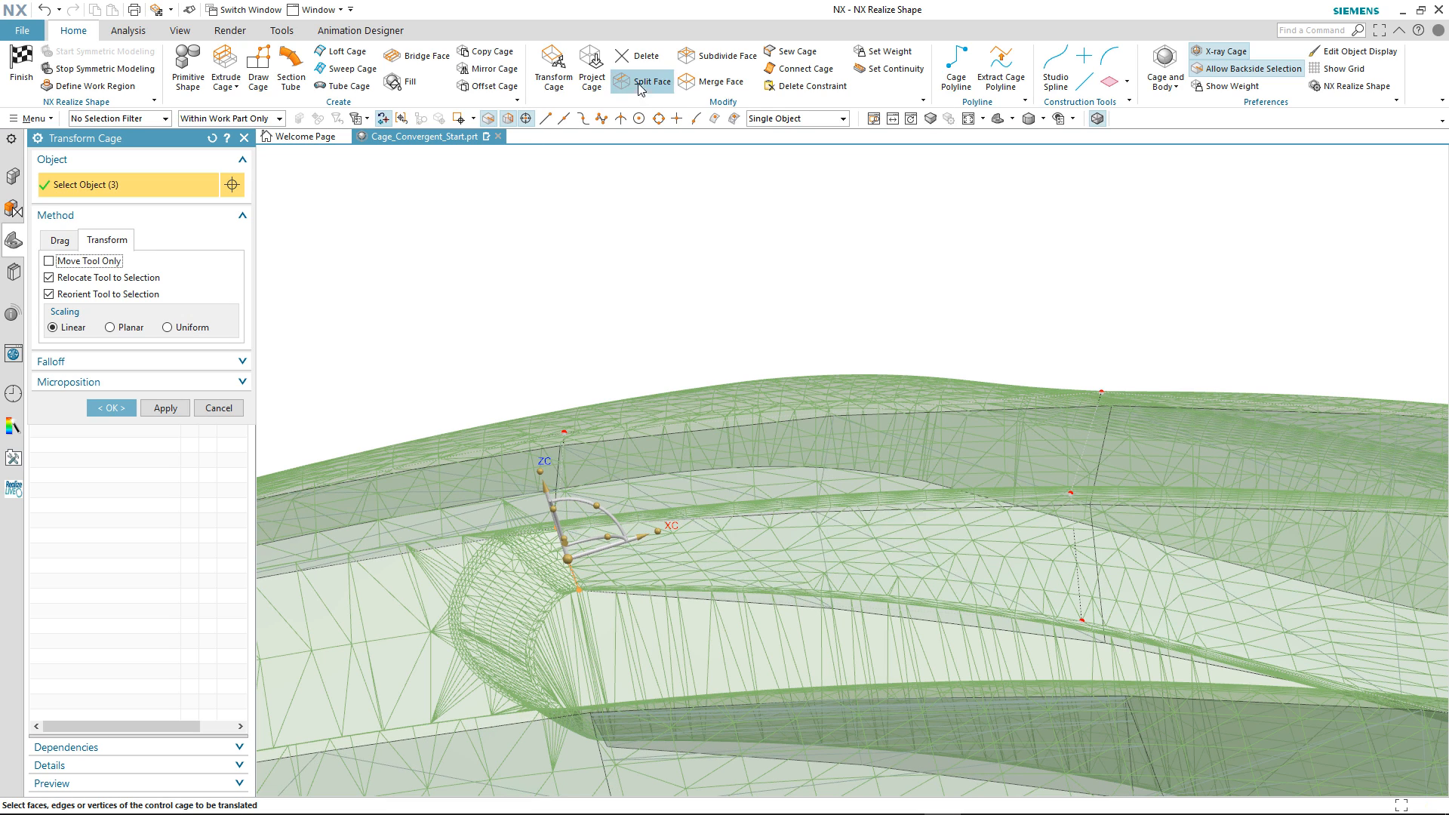
# Step: Split the last side-wall face and its neighbouring panel face uniformly with one split, using their shared edge as reference
pyautogui.click(820, 517)
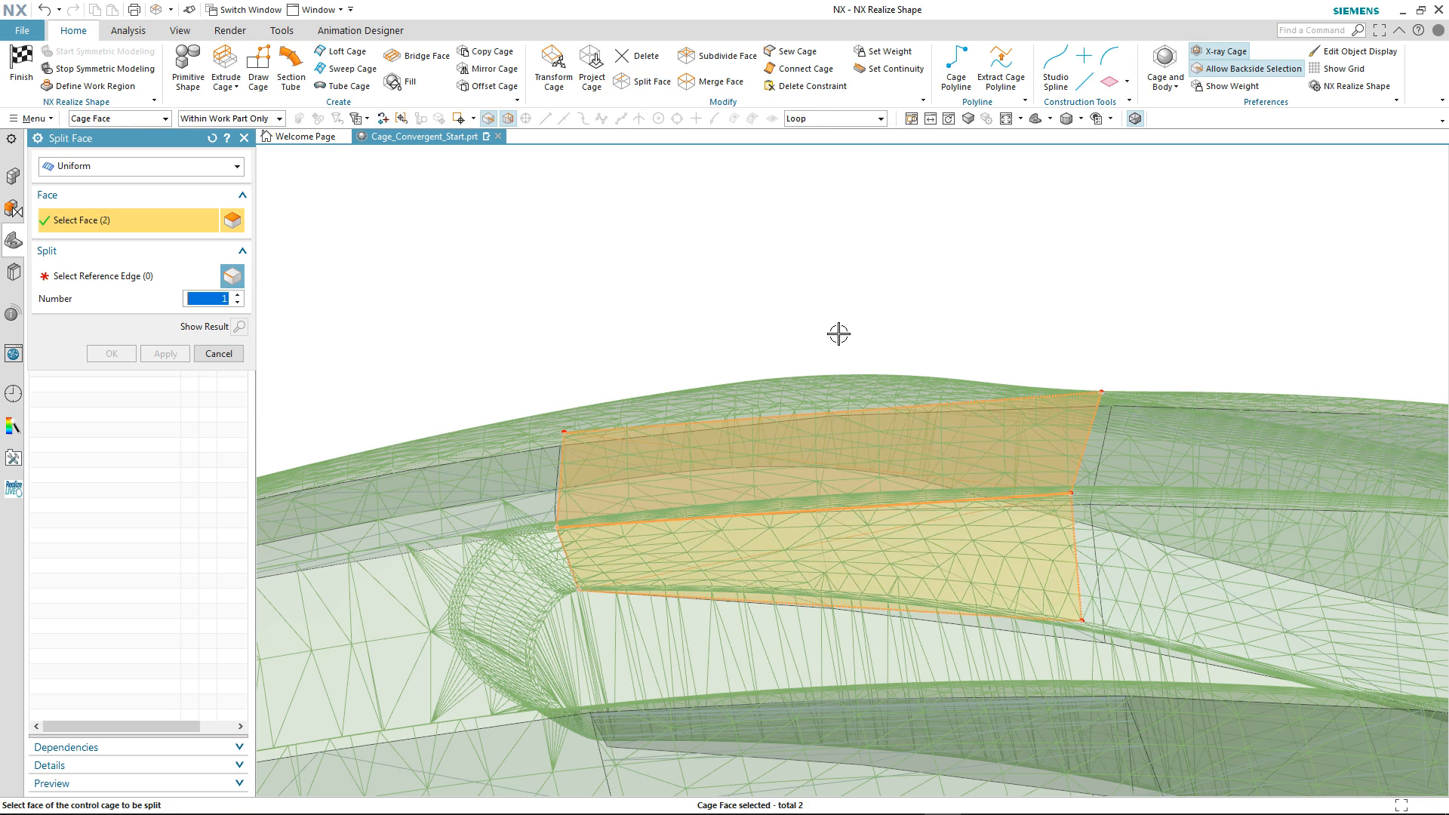
pyautogui.middleClick(848, 430)
pyautogui.click(830, 509)
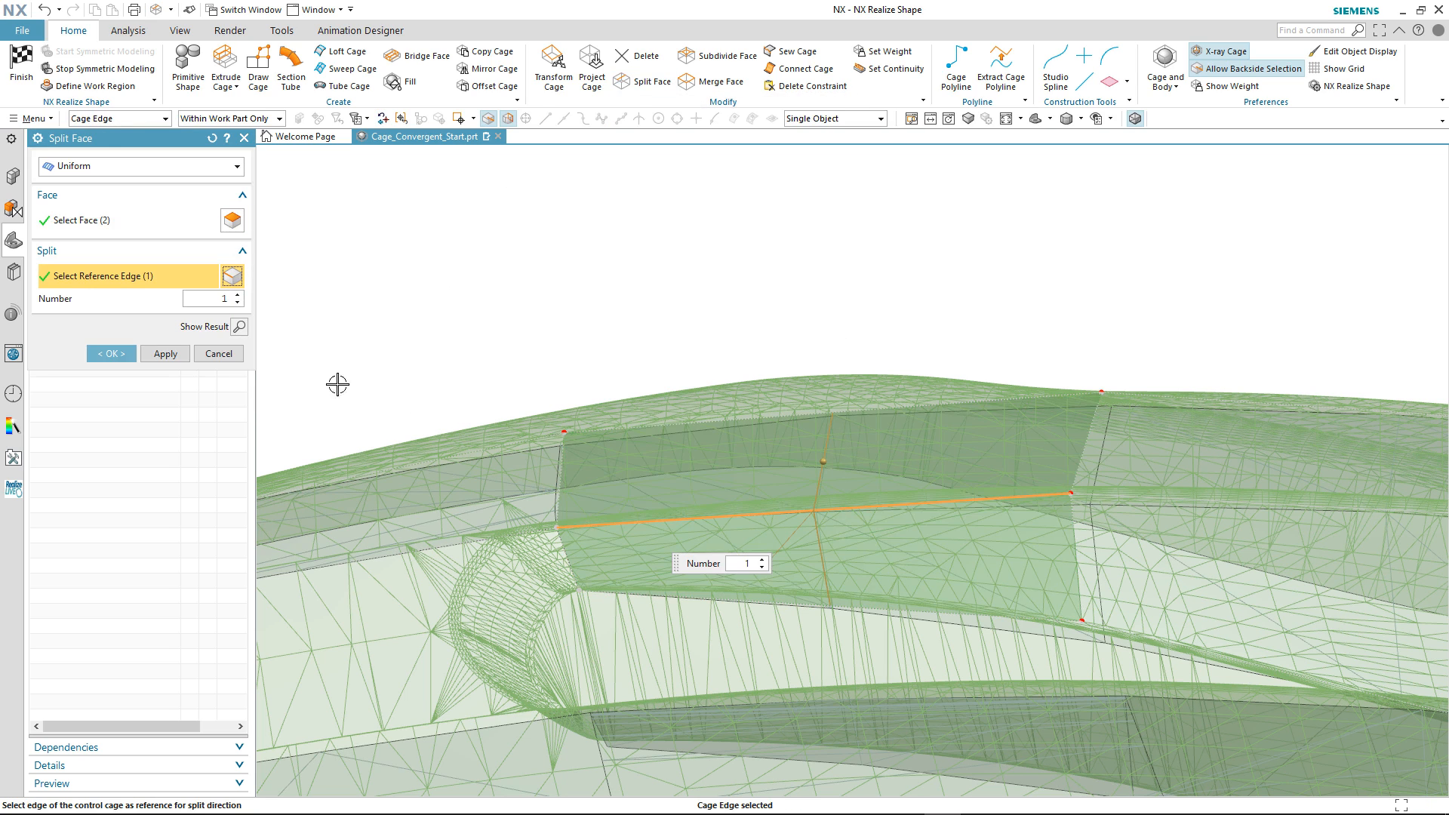
pyautogui.click(111, 353)
# Step: Raise the split's wall-bottom vertex and its shared-edge vertex slightly along ZC with Transform Cage to match the facets
pyautogui.hotkey('ctrl', 't')
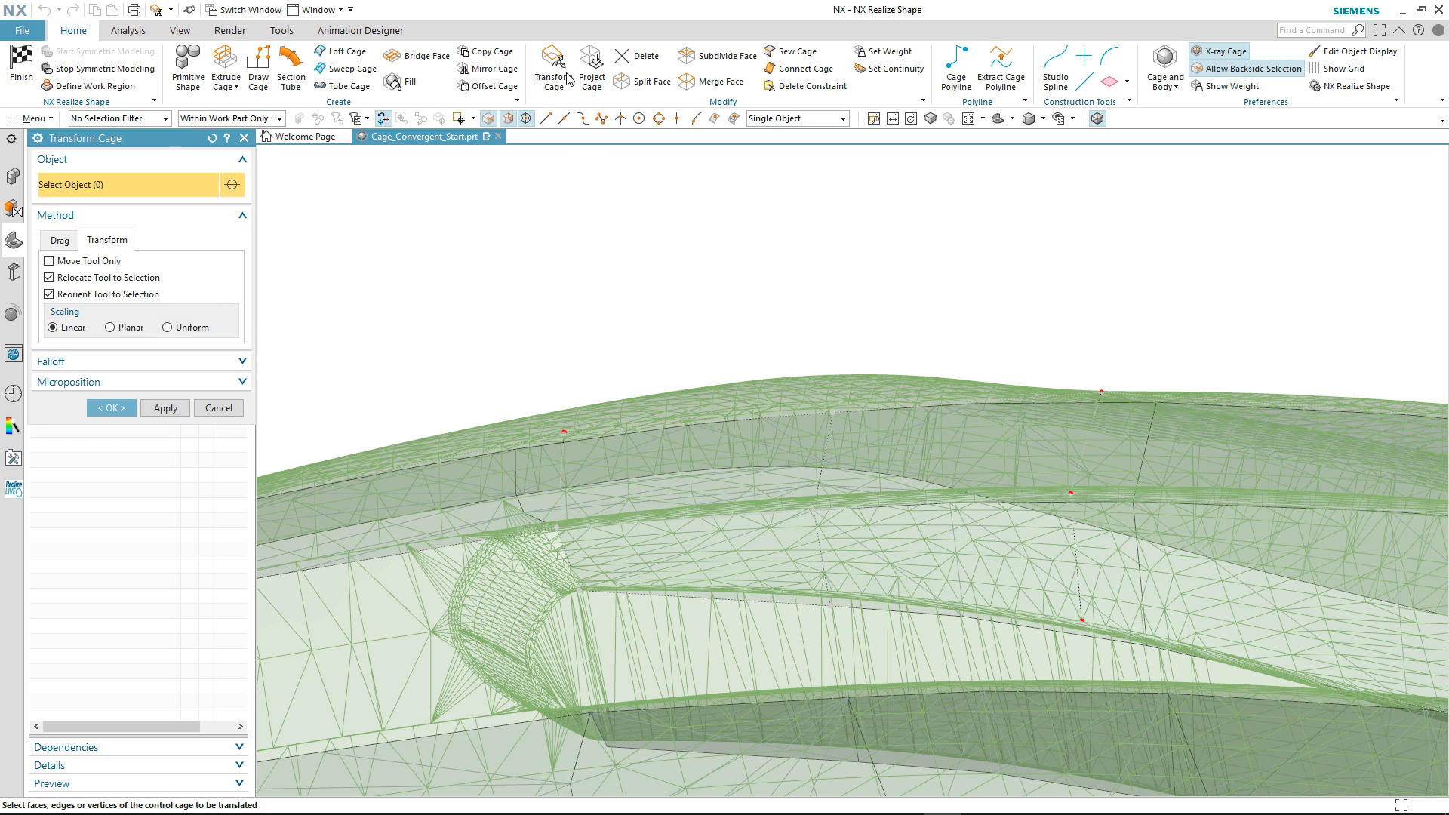
pyautogui.click(830, 606)
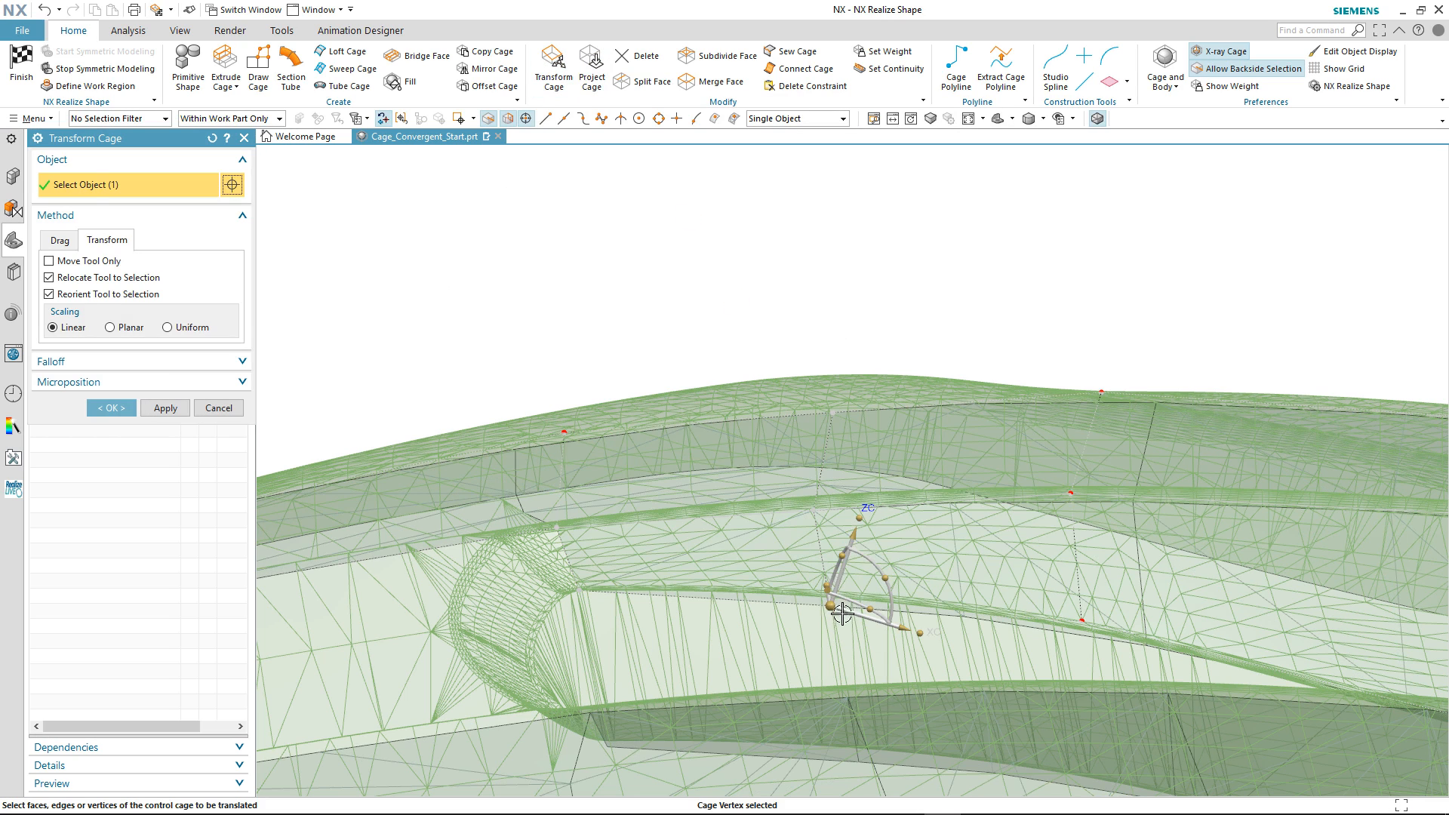
pyautogui.moveTo(855, 542); pyautogui.dragTo(834, 523)
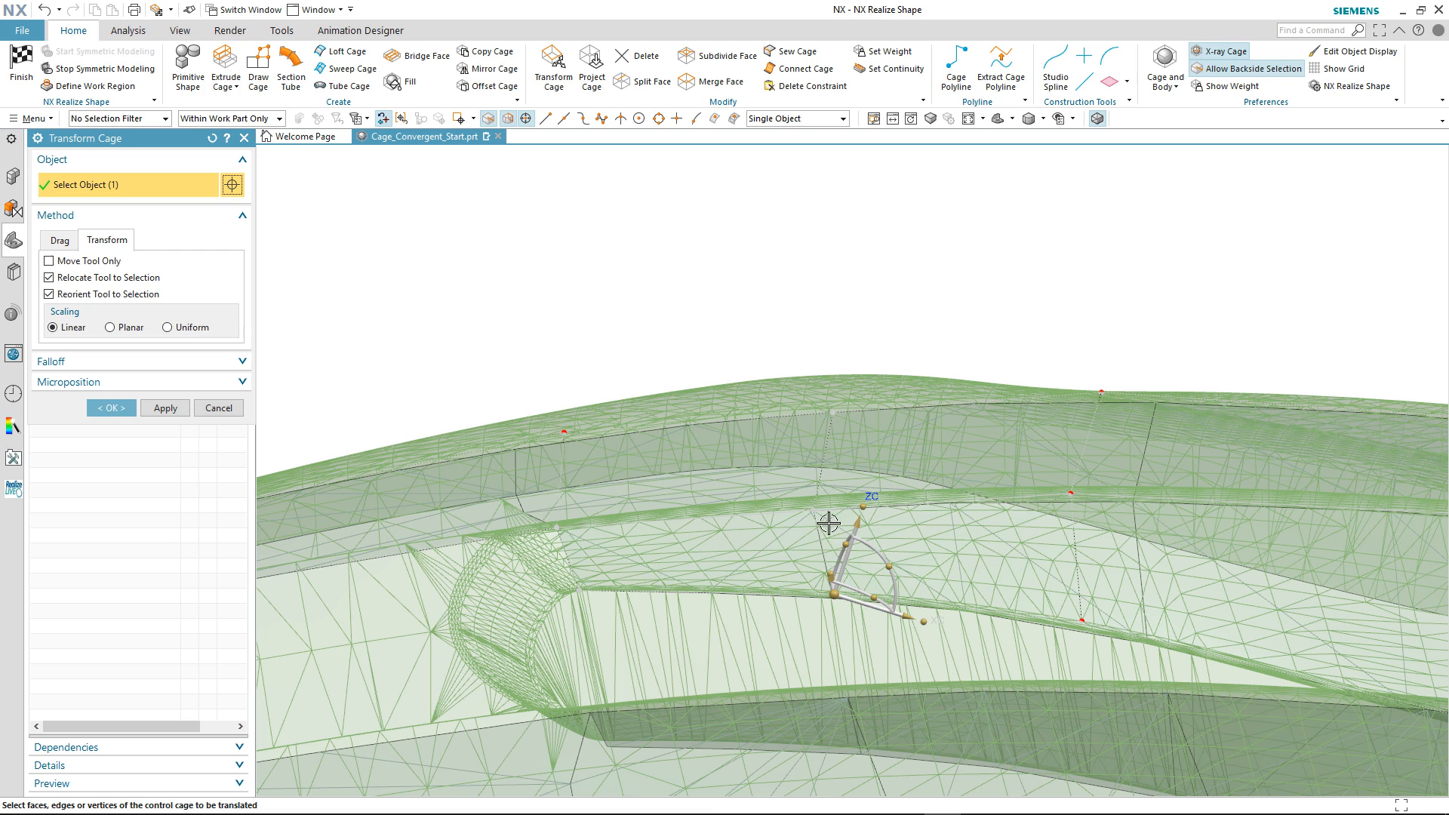
pyautogui.click(814, 508)
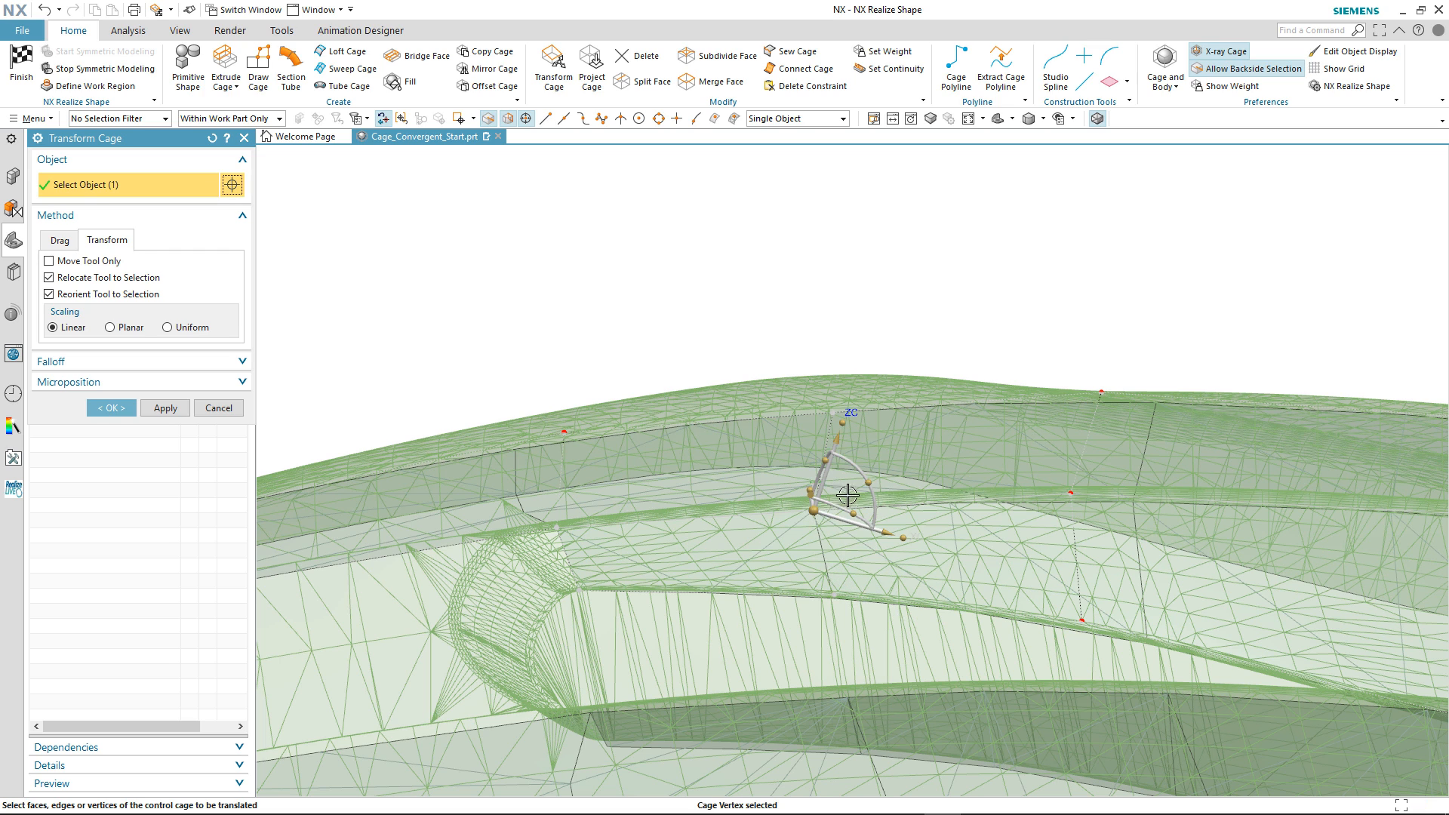
pyautogui.click(840, 428)
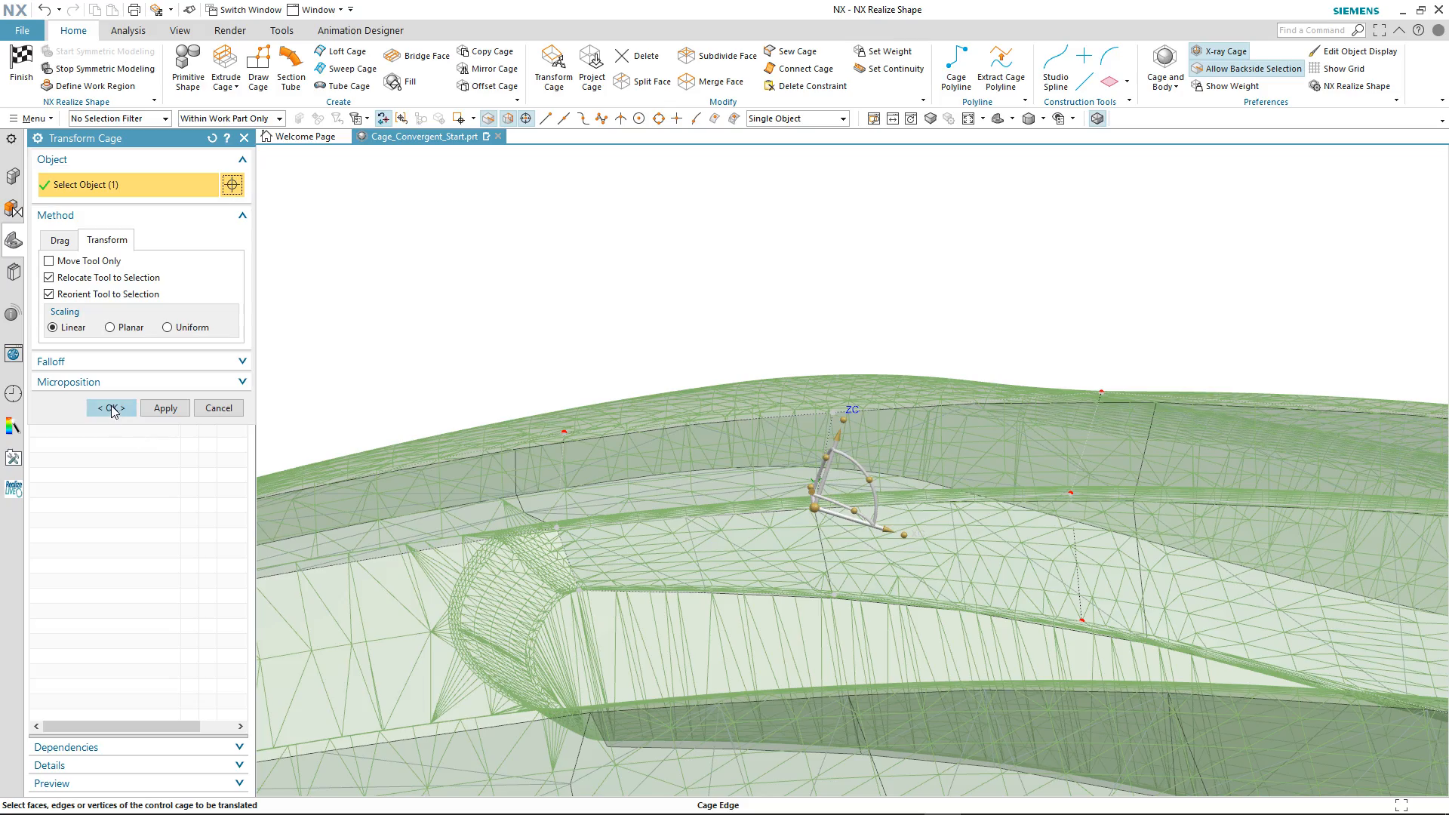
pyautogui.click(112, 408)
# Step: Turn off facet edges and hide the convergent body to leave only the mirrored cage surfaces displayed
pyautogui.moveTo(588, 287); pyautogui.dragTo(983, 142, button='middle')
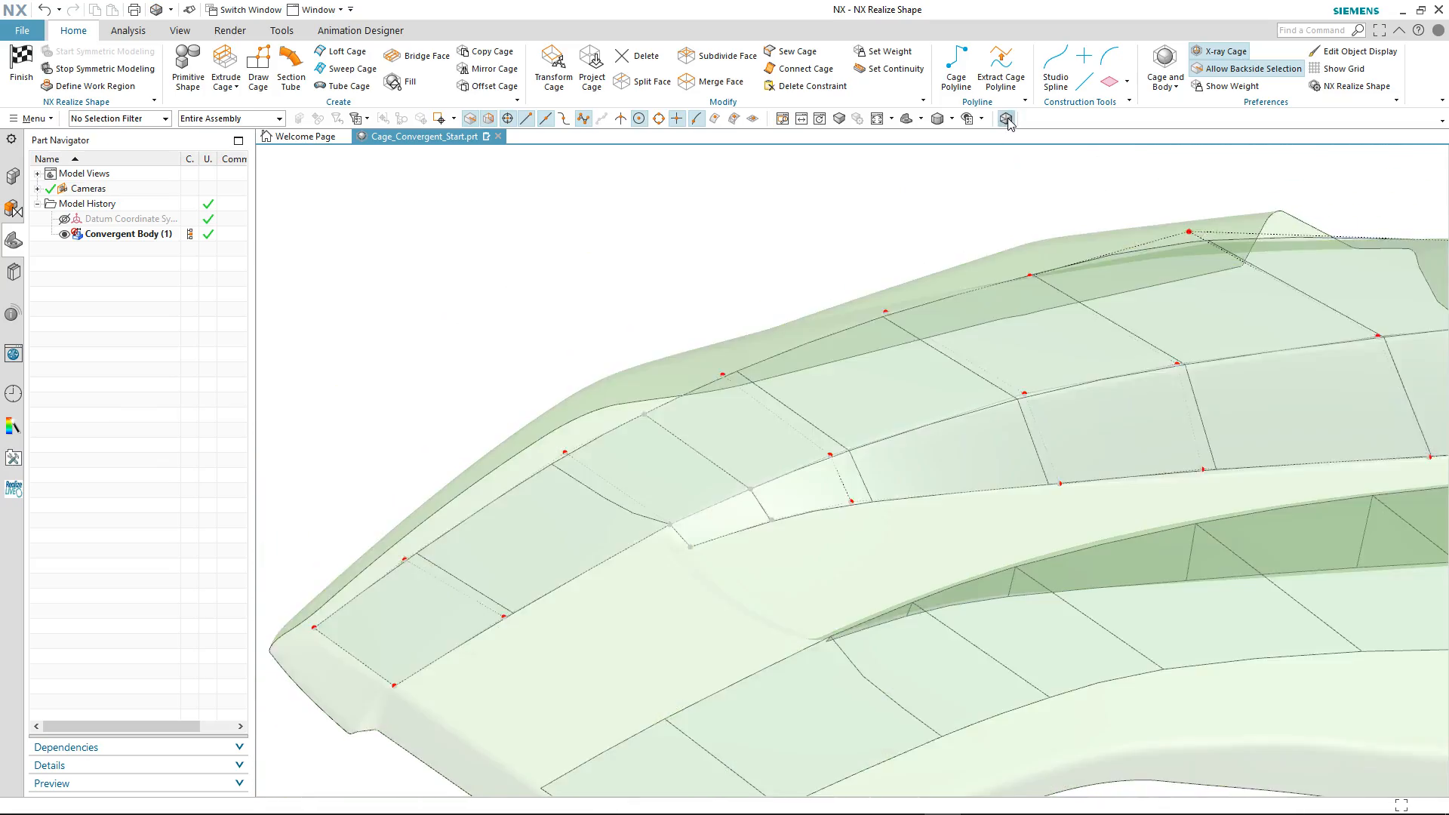
pyautogui.moveTo(830, 184)
pyautogui.mouseDown(button='middle')
pyautogui.moveTo(579, 270)
pyautogui.moveTo(264, 277)
pyautogui.mouseUp(button='middle')
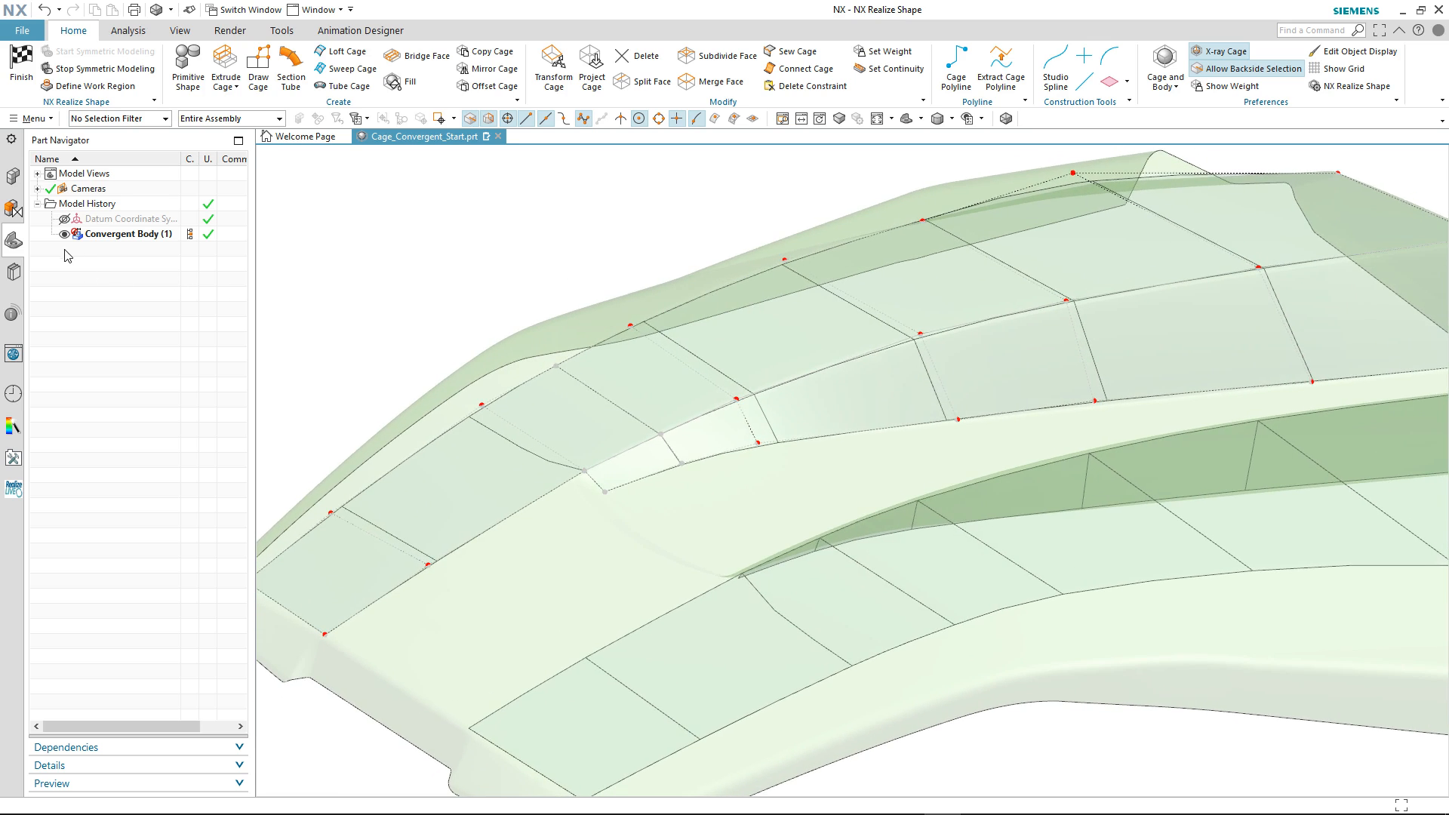
pyautogui.click(65, 234)
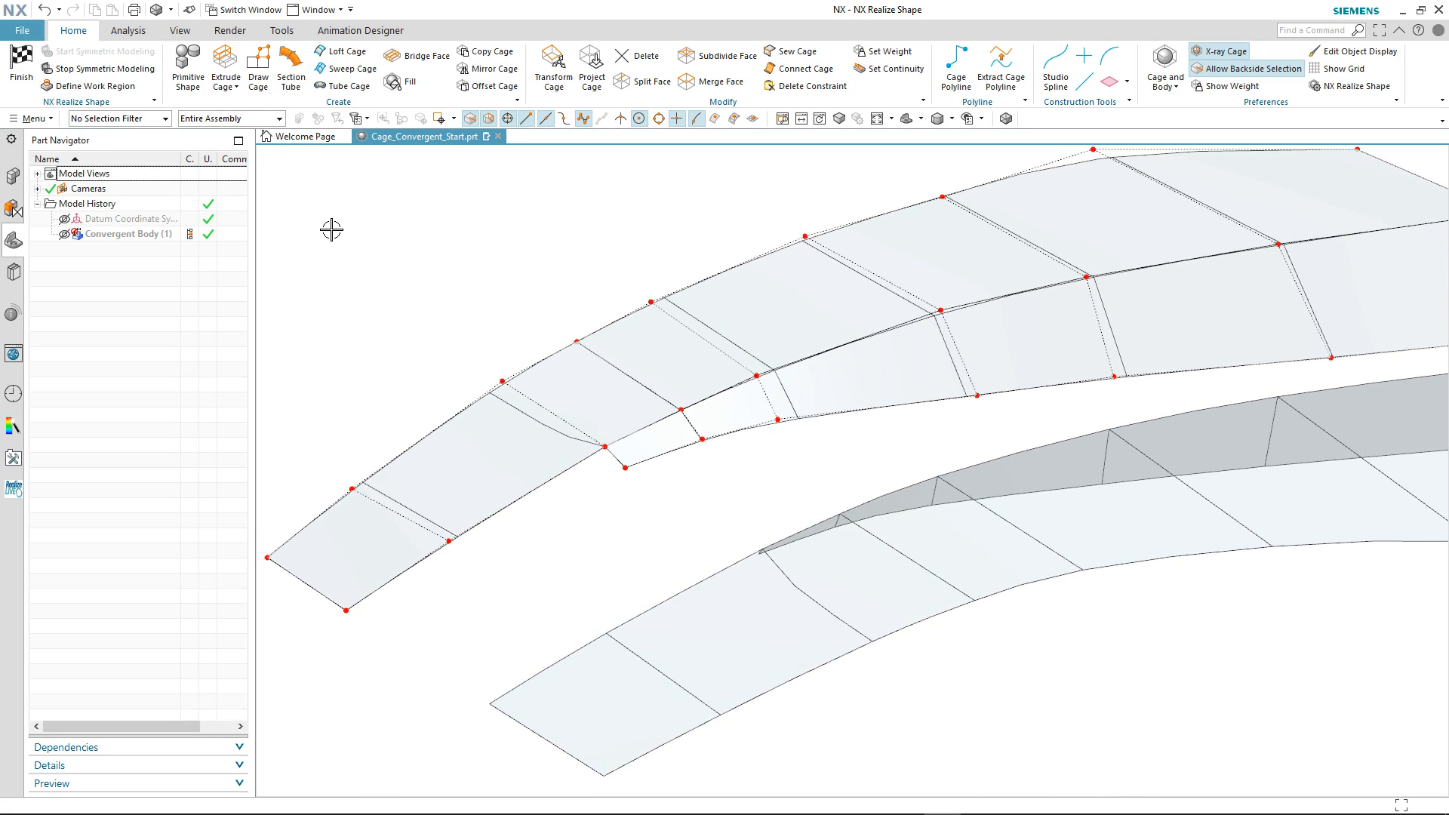
# Step: Fill between the mirrored strips from the two inner panel edges at the narrow end, connecting symmetrically with Sharp continuity
pyautogui.click(408, 83)
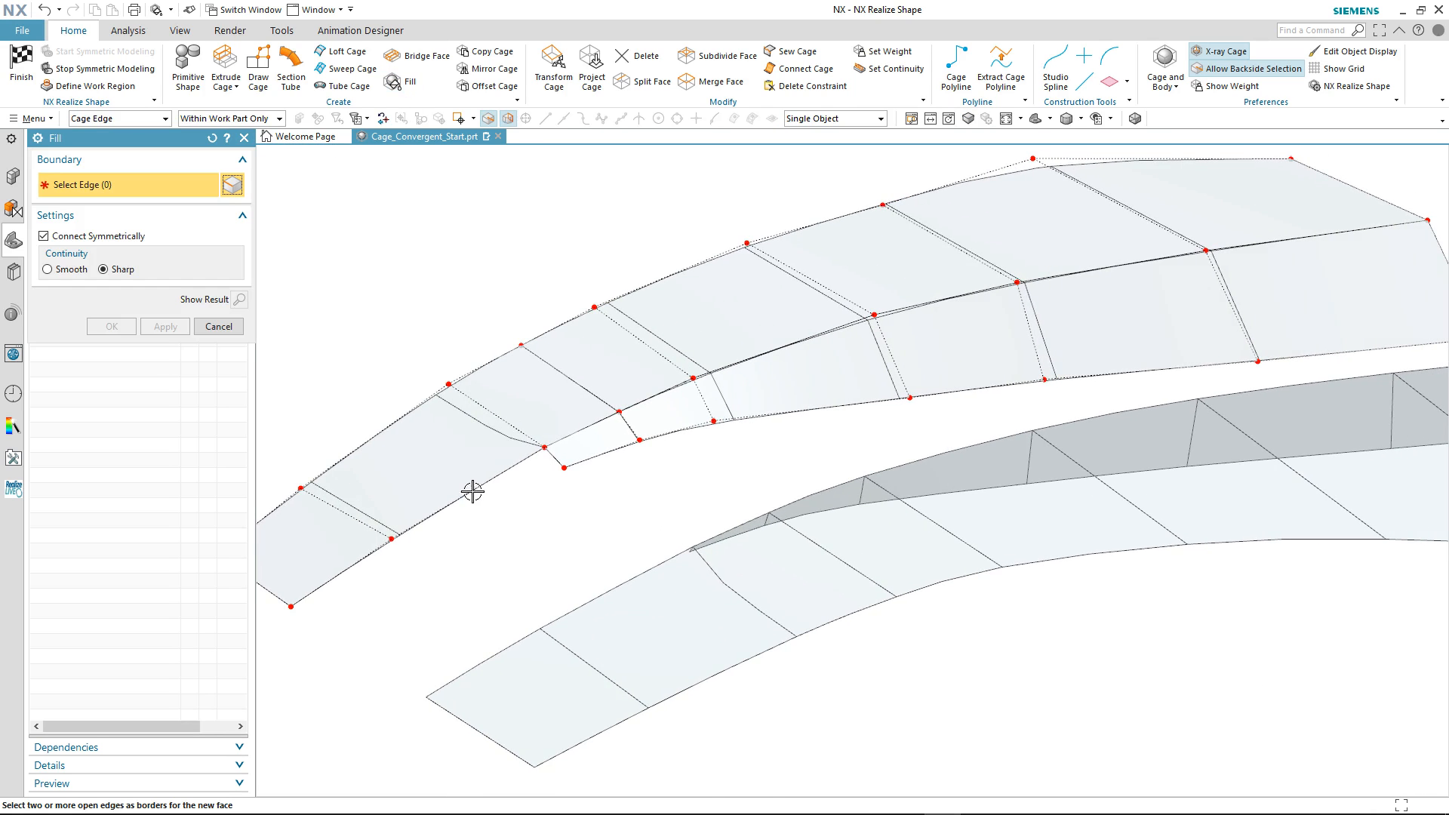
pyautogui.click(472, 492)
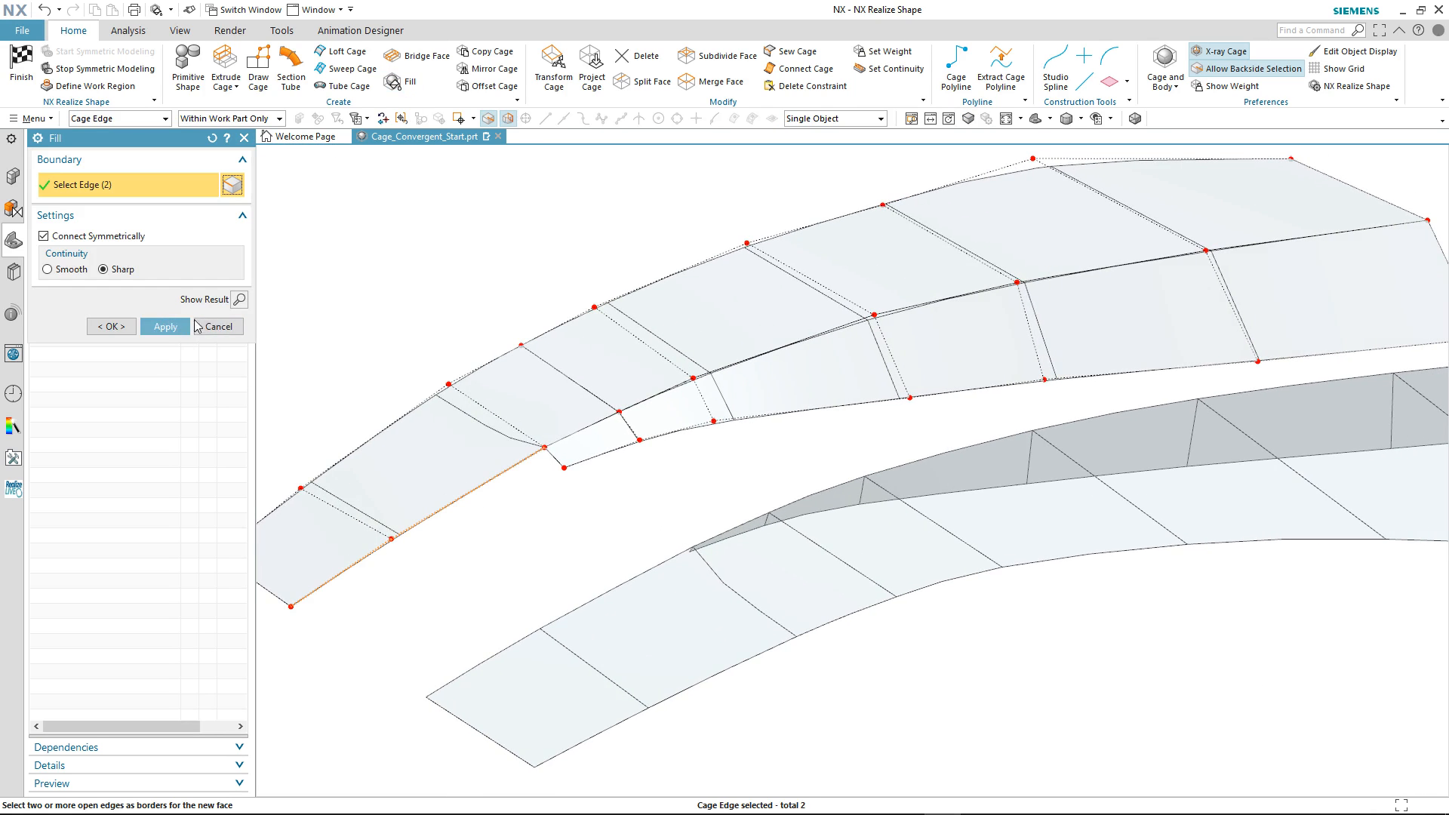
pyautogui.click(181, 328)
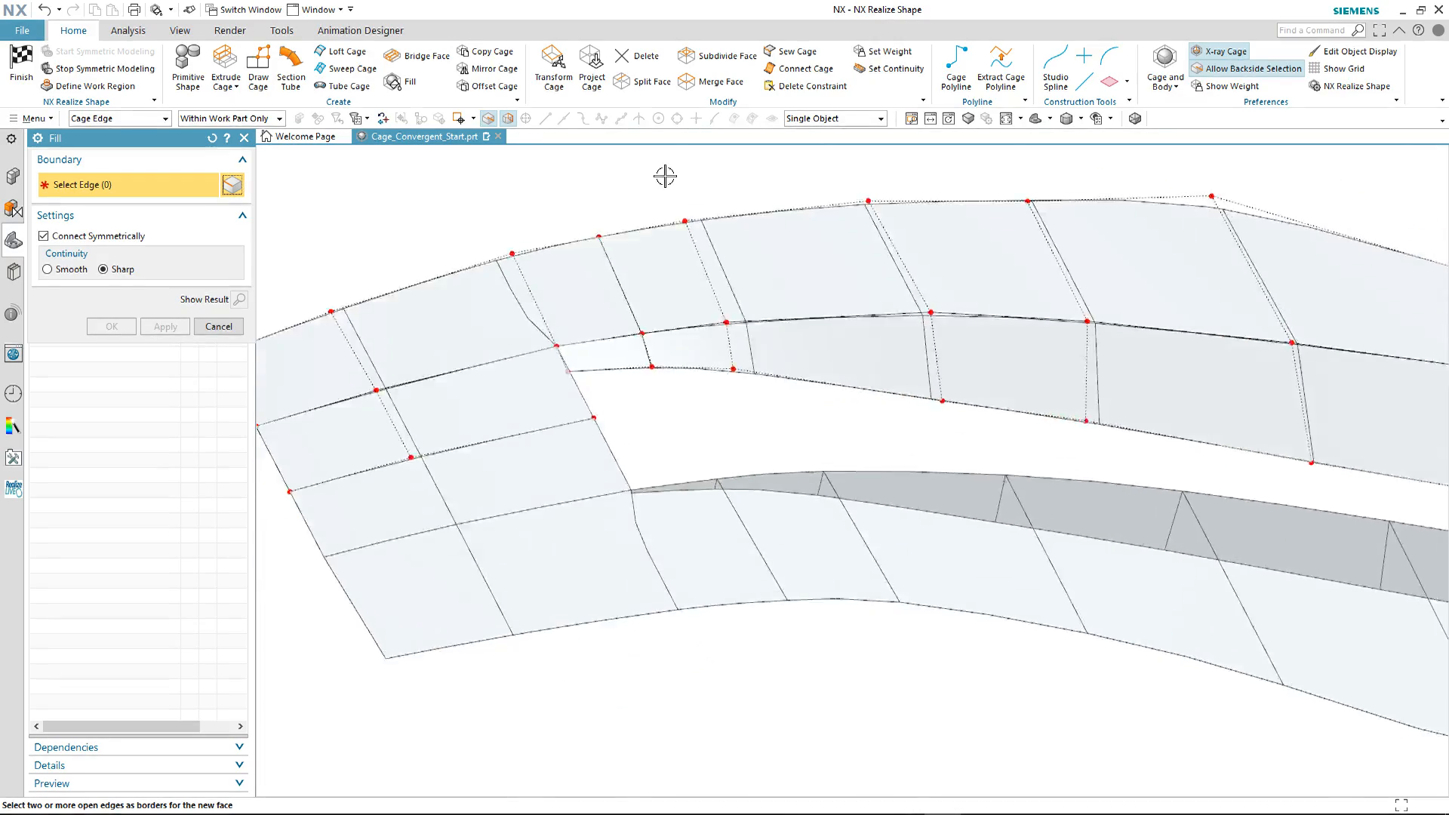
# Step: Fill symmetrically between the side walls' lower edges with Sharp continuity, and turn facet edges back on
pyautogui.moveTo(709, 177); pyautogui.dragTo(453, 405, button='middle')
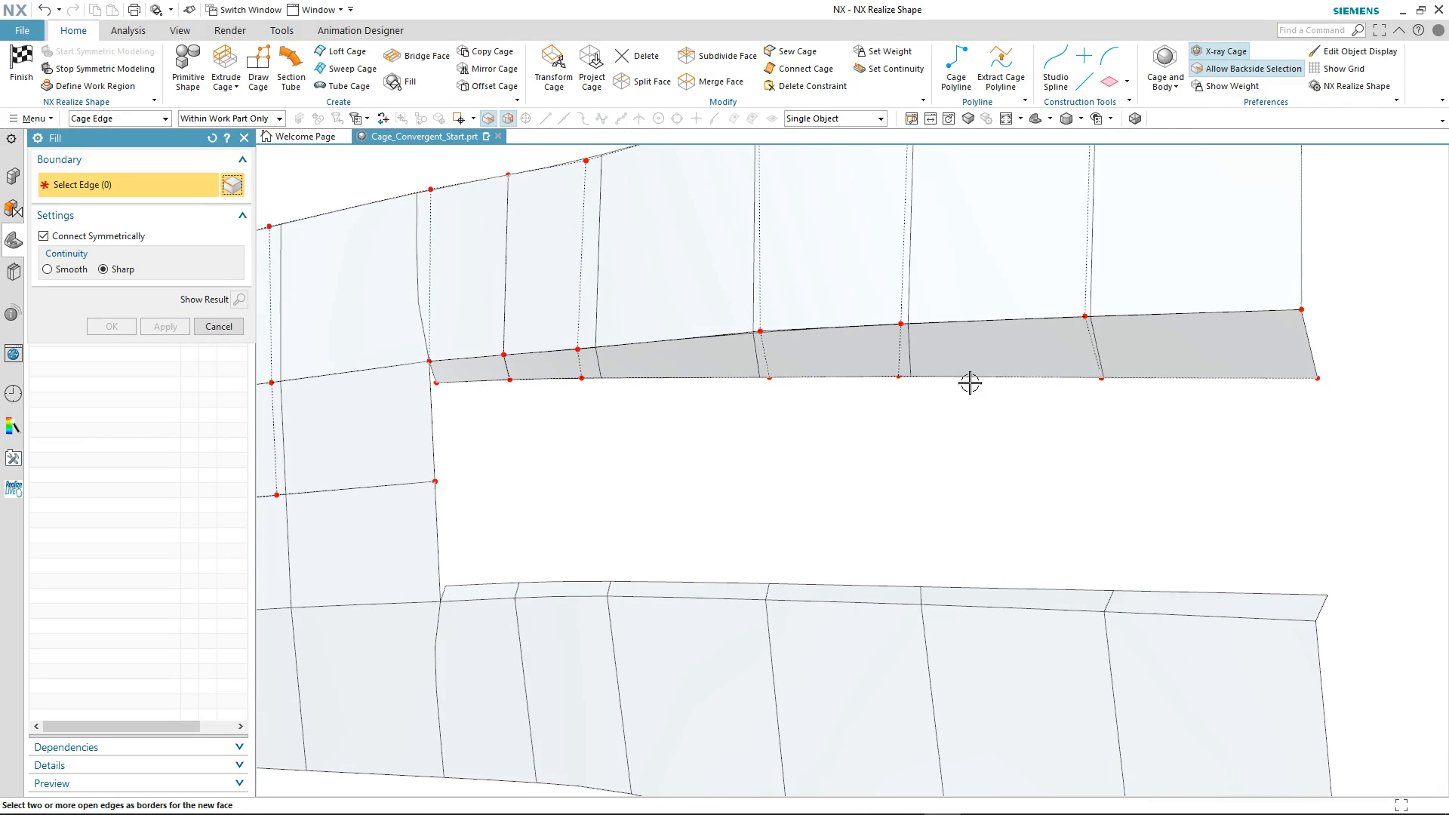
pyautogui.moveTo(424, 370); pyautogui.dragTo(1363, 445)
pyautogui.click(162, 332)
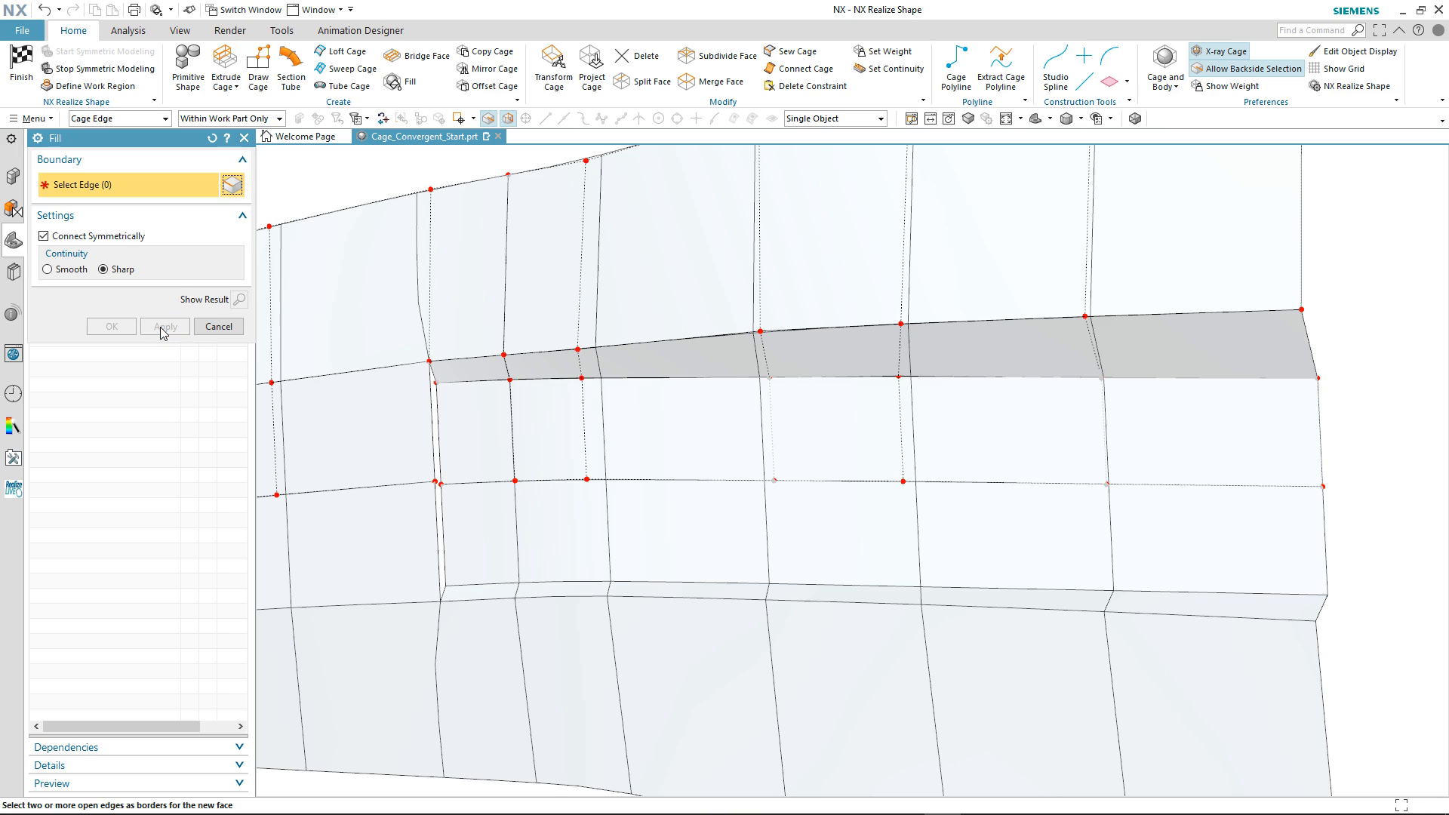
pyautogui.click(215, 328)
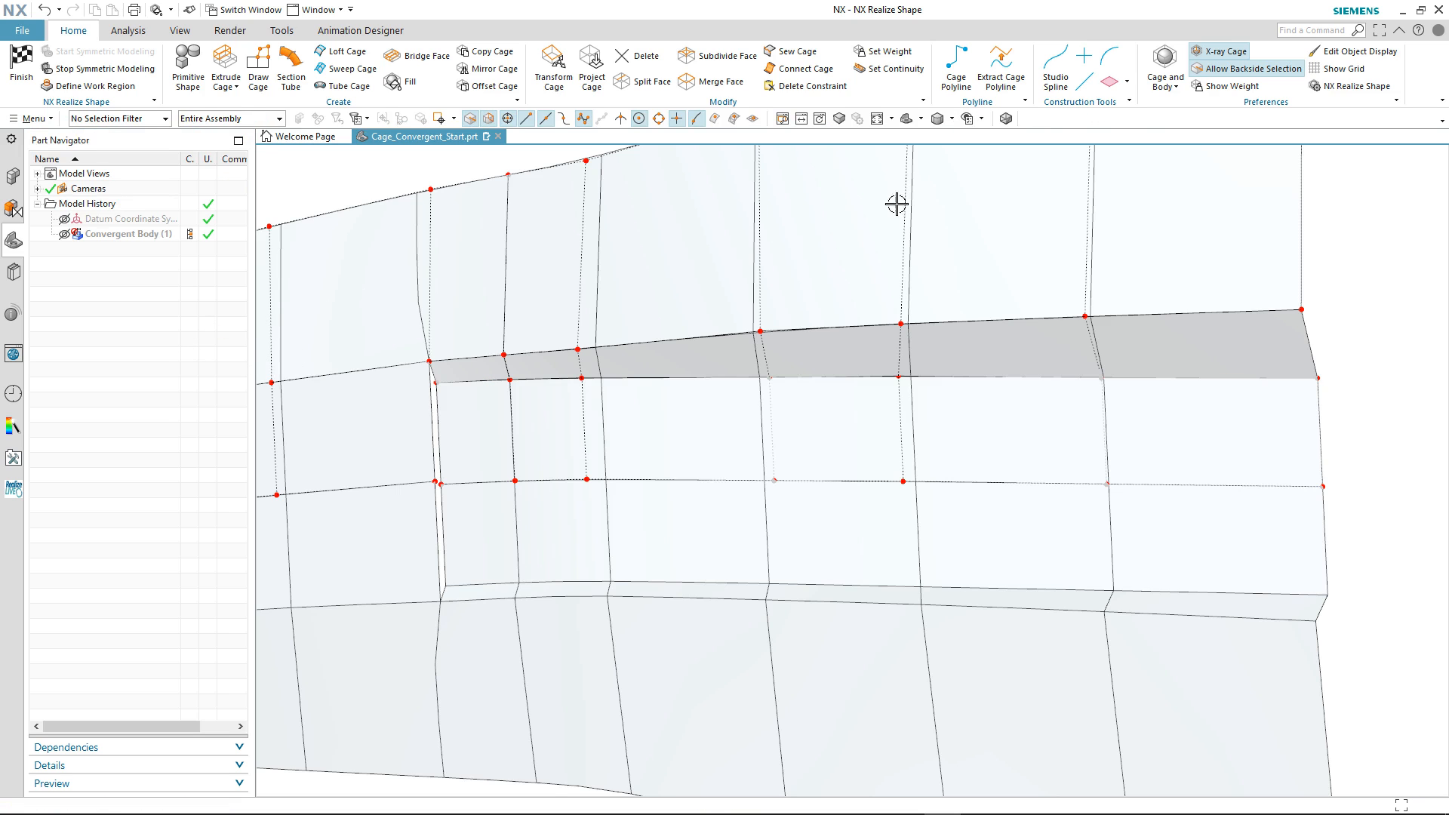
pyautogui.click(1005, 120)
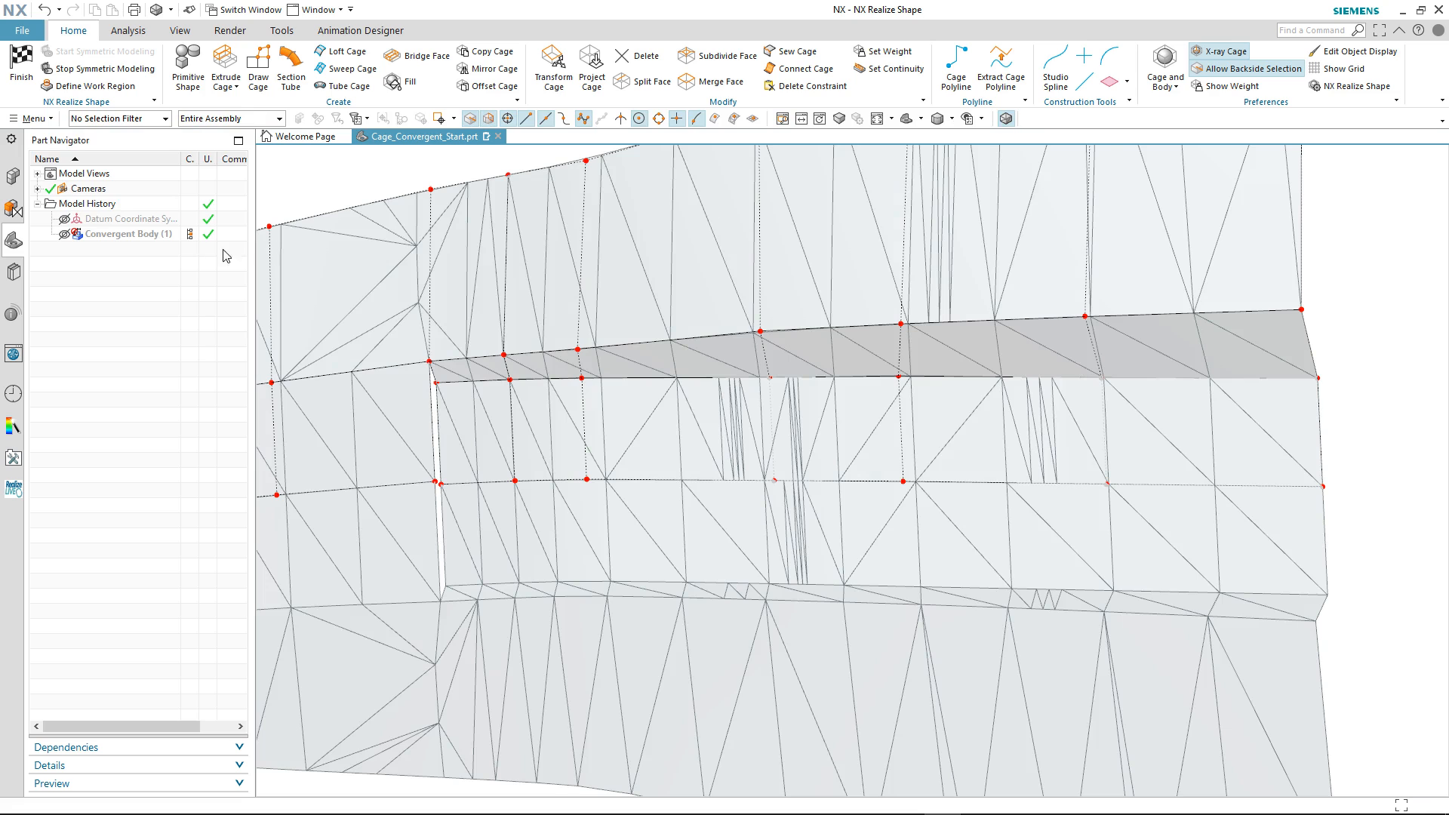
# Step: Show the convergent body and use Transform Cage with a reoriented tool to shift the recess end's centreline vertices onto the facets
pyautogui.click(65, 234)
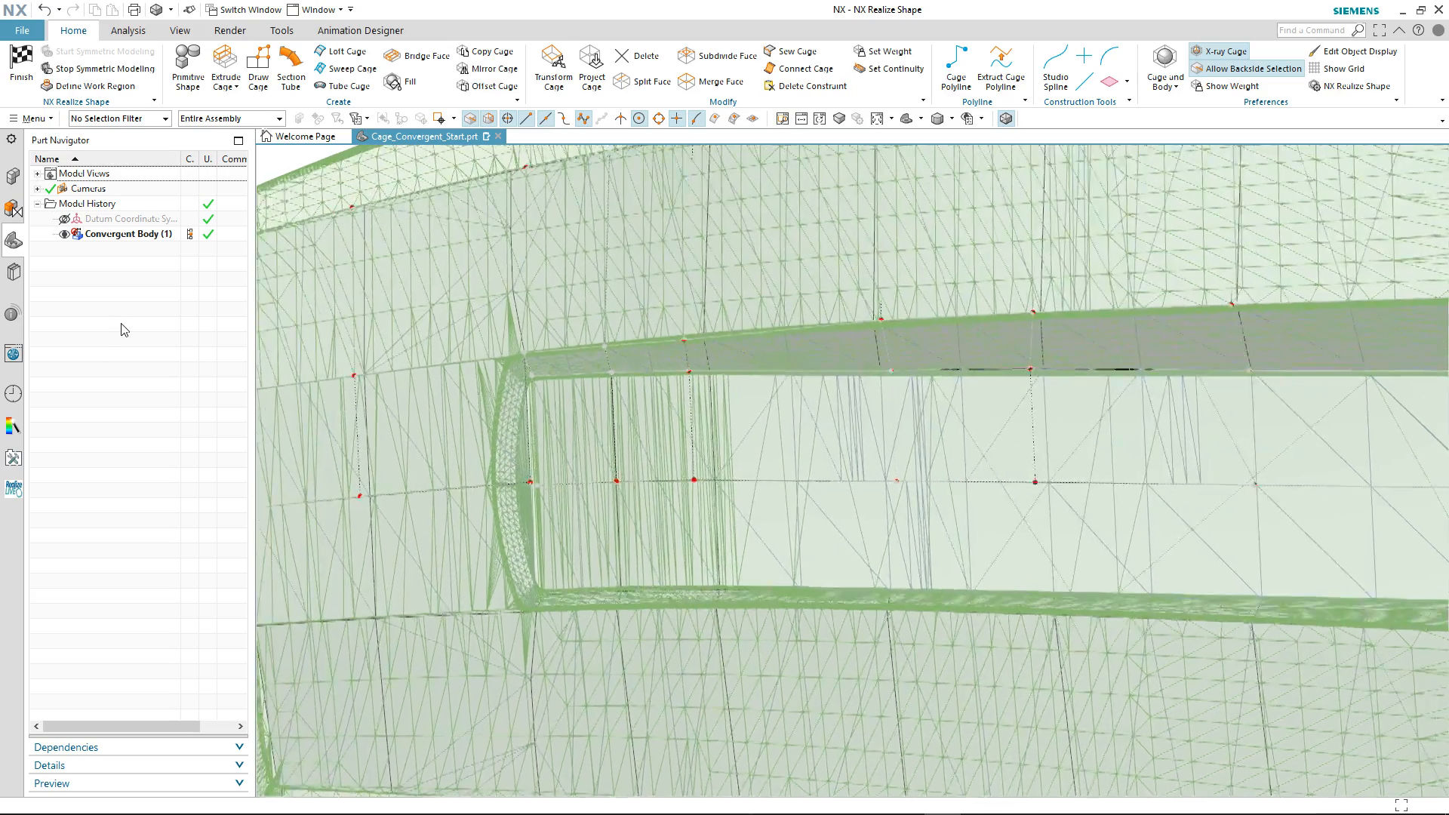
pyautogui.click(553, 60)
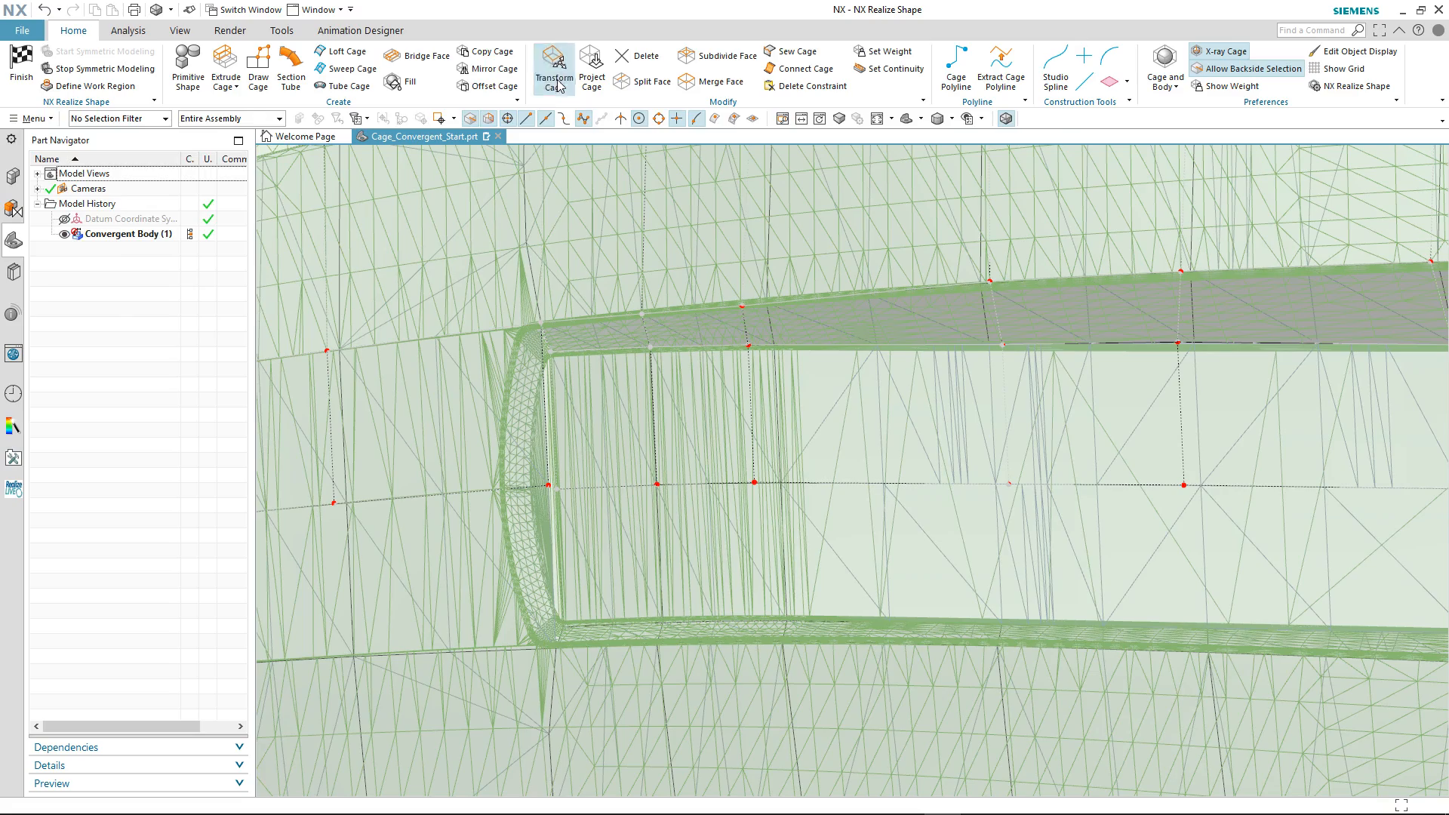
pyautogui.click(542, 476)
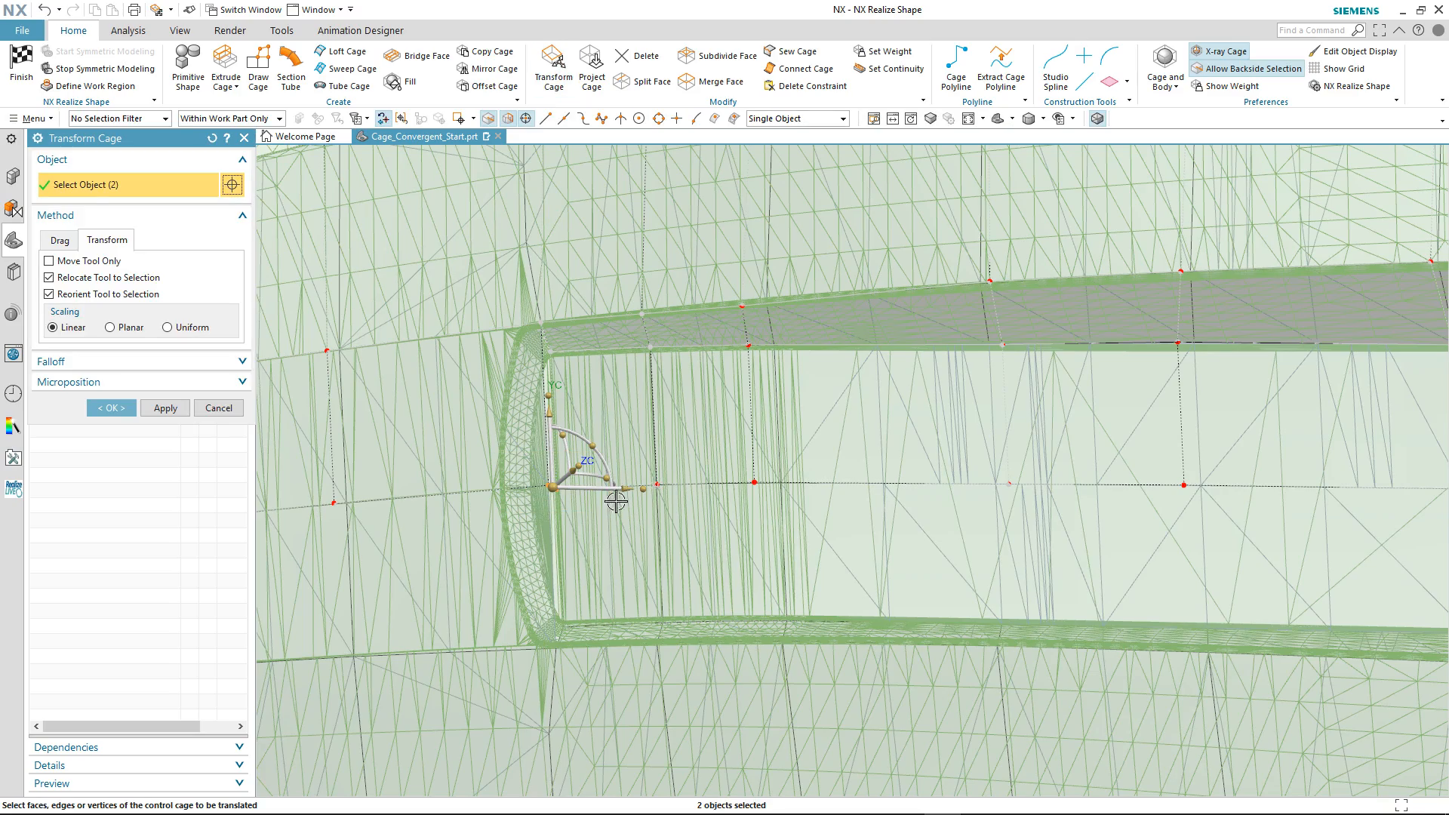
pyautogui.moveTo(599, 524); pyautogui.dragTo(569, 507, button='middle')
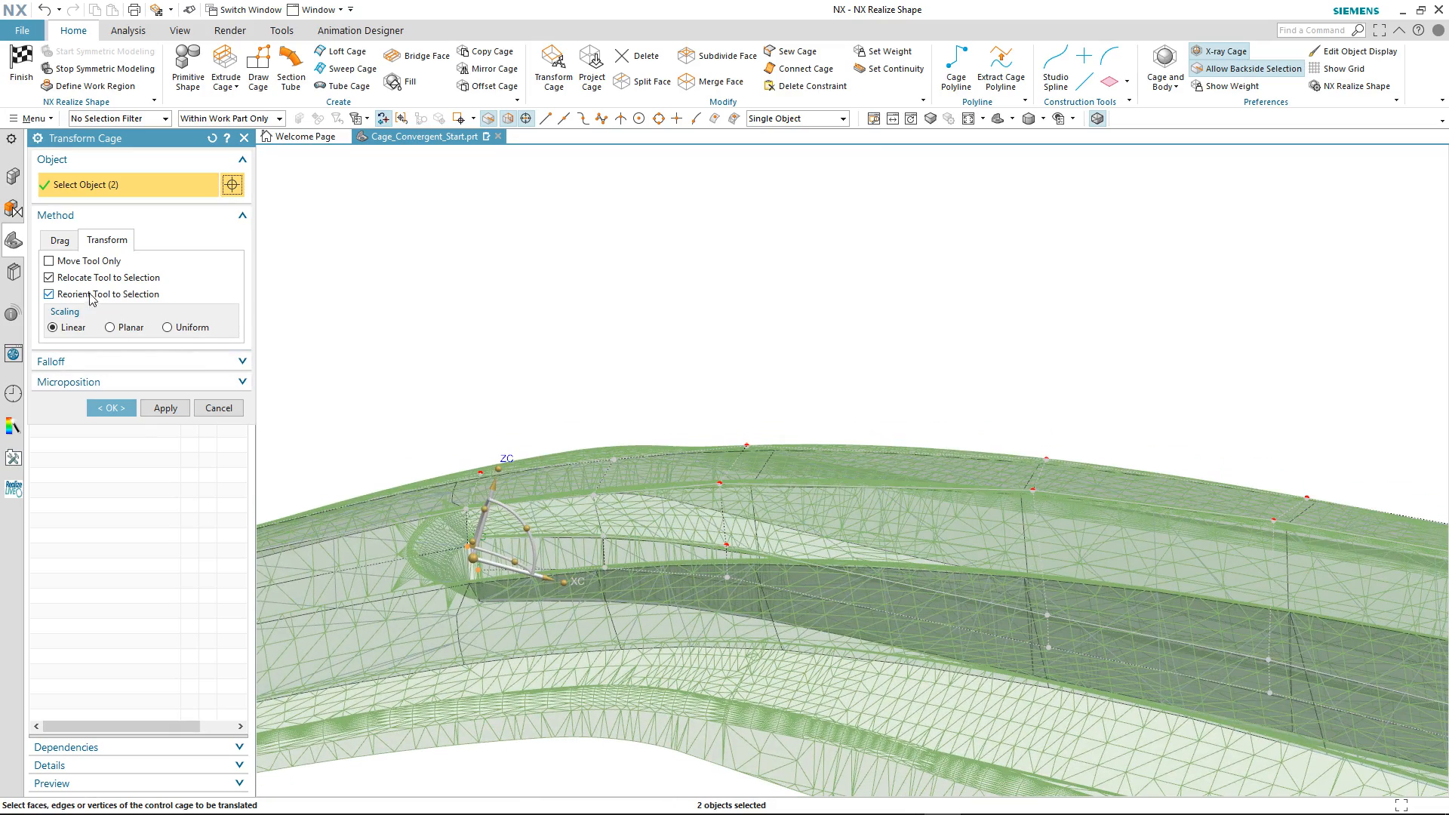
pyautogui.click(50, 262)
pyautogui.moveTo(528, 529); pyautogui.dragTo(520, 488)
pyautogui.scroll(3, 559, 385)
pyautogui.click(49, 262)
pyautogui.moveTo(436, 596); pyautogui.dragTo(512, 501, button='middle')
pyautogui.moveTo(546, 437); pyautogui.dragTo(491, 447)
# Step: Shift the recess end's outer corner, outer centreline and inner corner vertices along XC to match the facets, and finish the cage
pyautogui.click(557, 245)
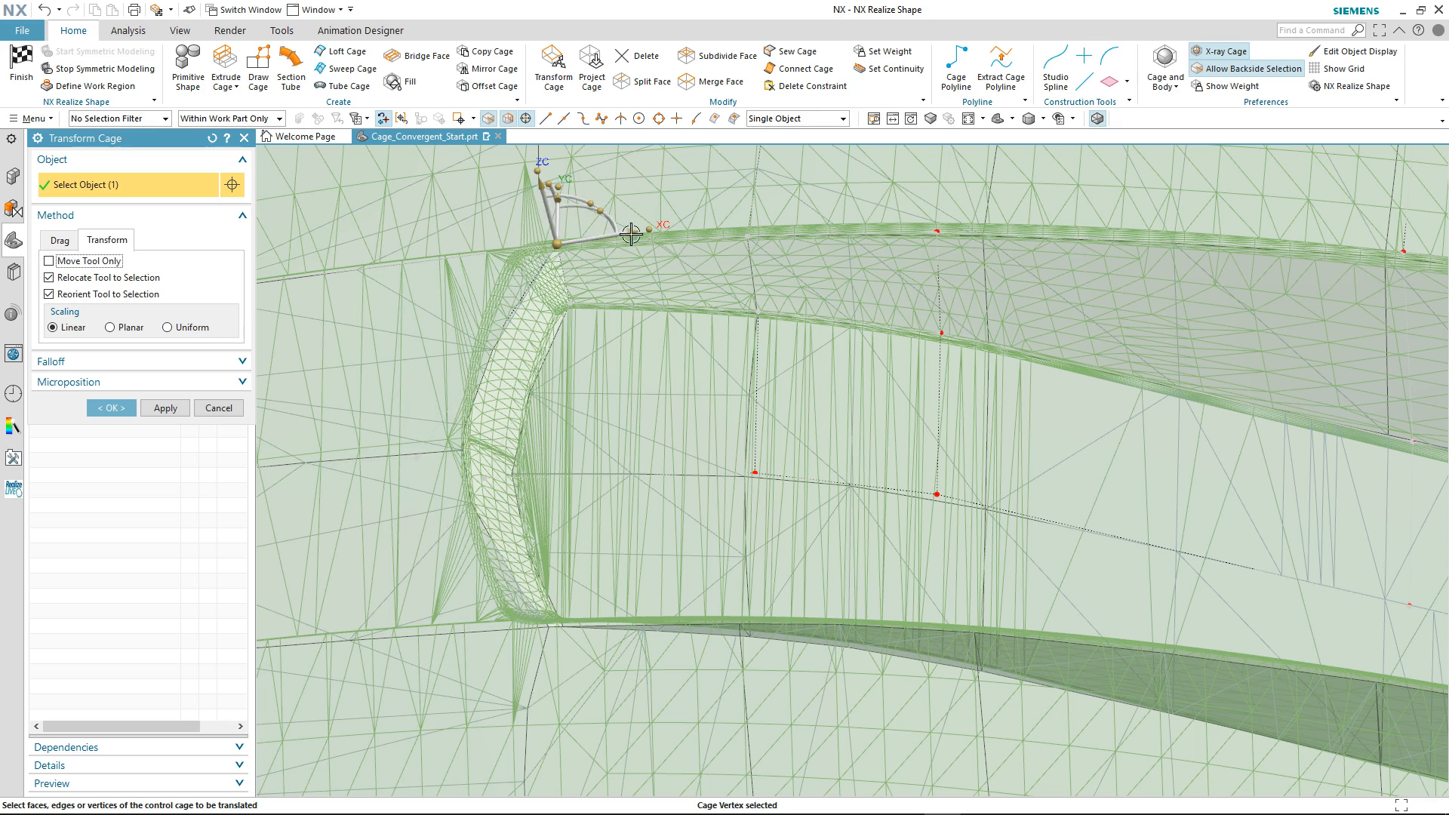
pyautogui.moveTo(630, 235); pyautogui.dragTo(593, 236)
pyautogui.click(425, 455)
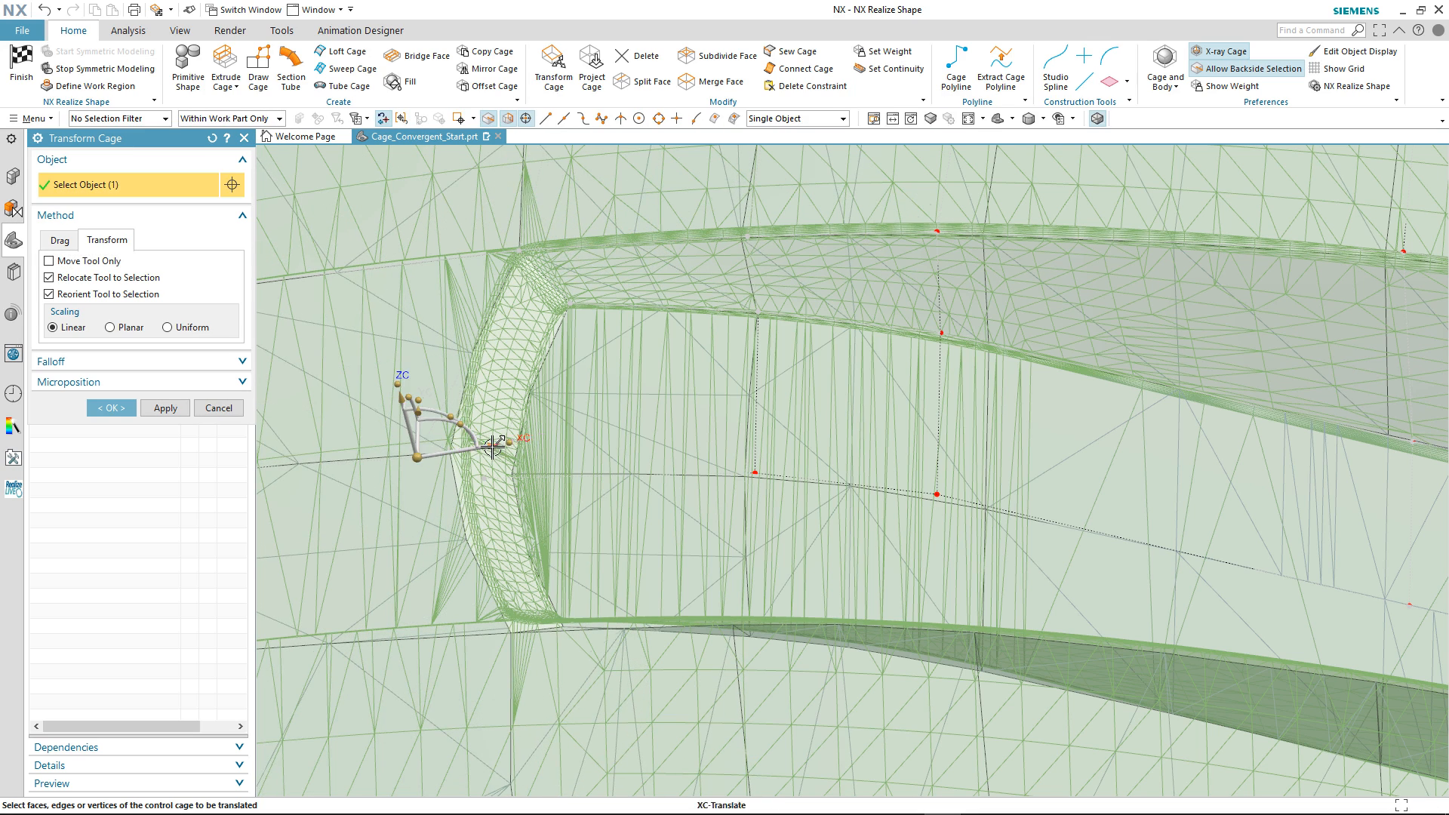
pyautogui.click(568, 304)
pyautogui.moveTo(644, 293); pyautogui.dragTo(639, 294)
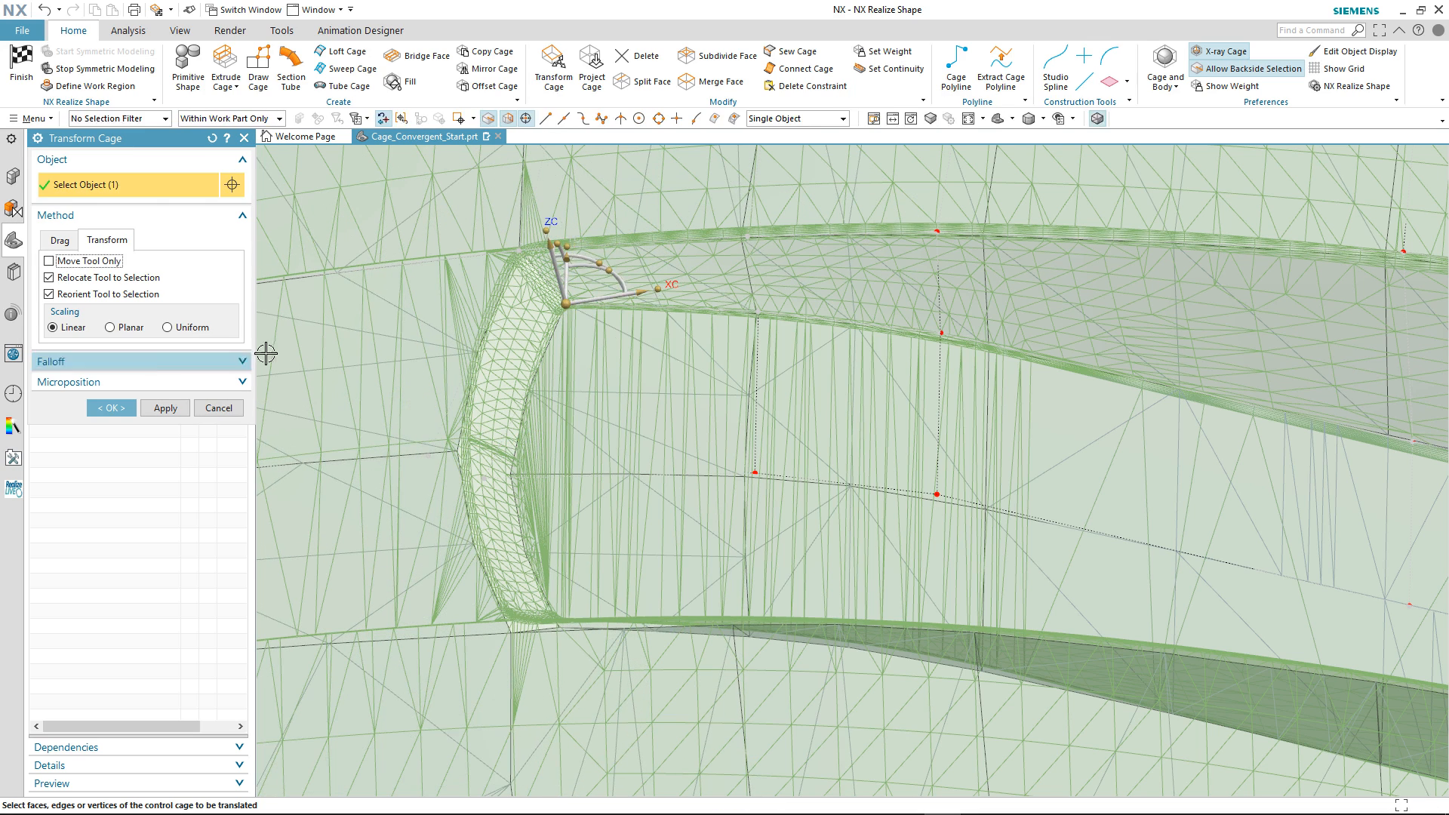
pyautogui.click(111, 407)
pyautogui.click(21, 64)
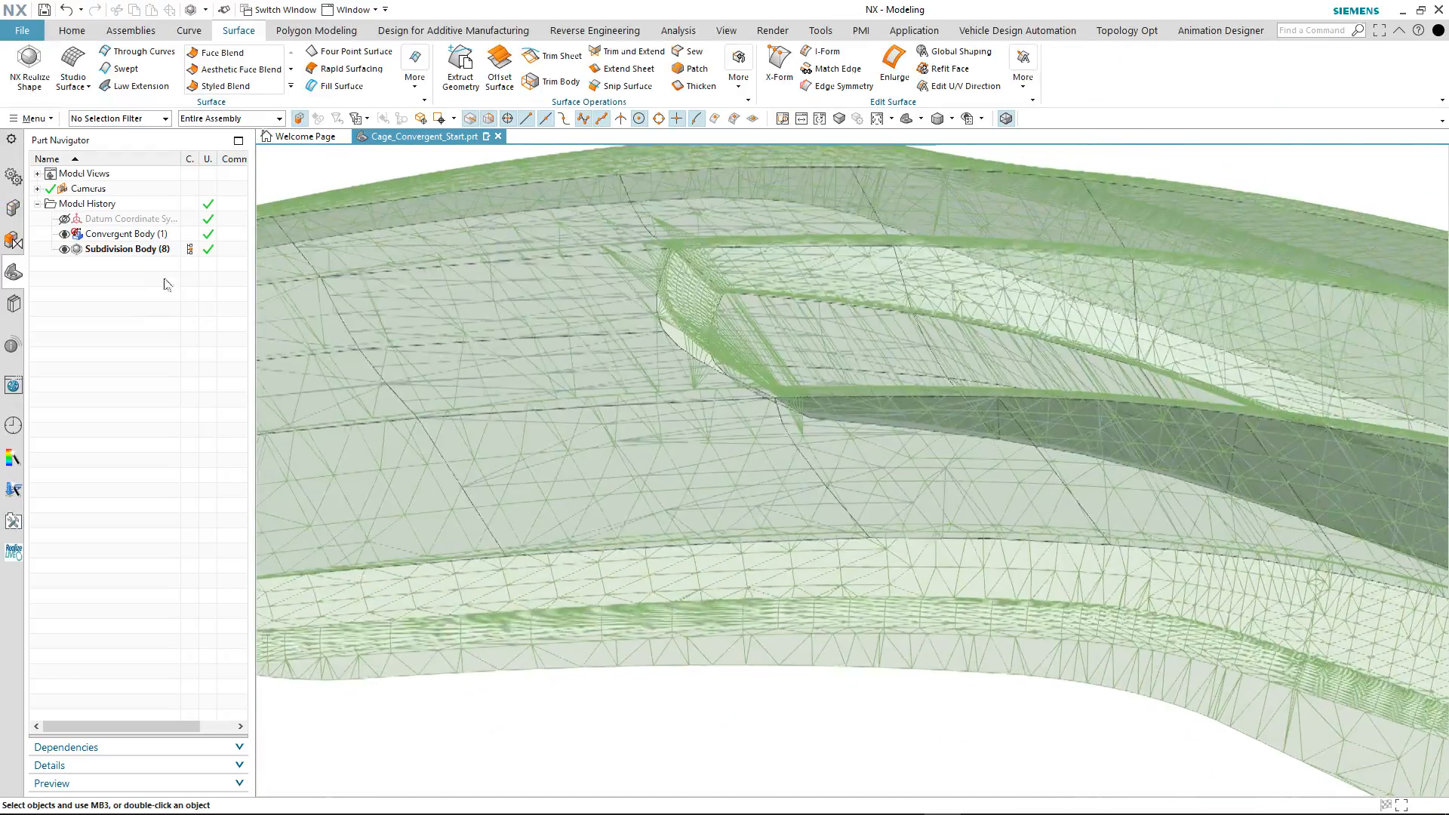
# Step: Reopen Subdivision Body (8), raise the vertex at the recess end slightly along ZC to match the facets, and finish Realize Shape
pyautogui.doubleClick(126, 249)
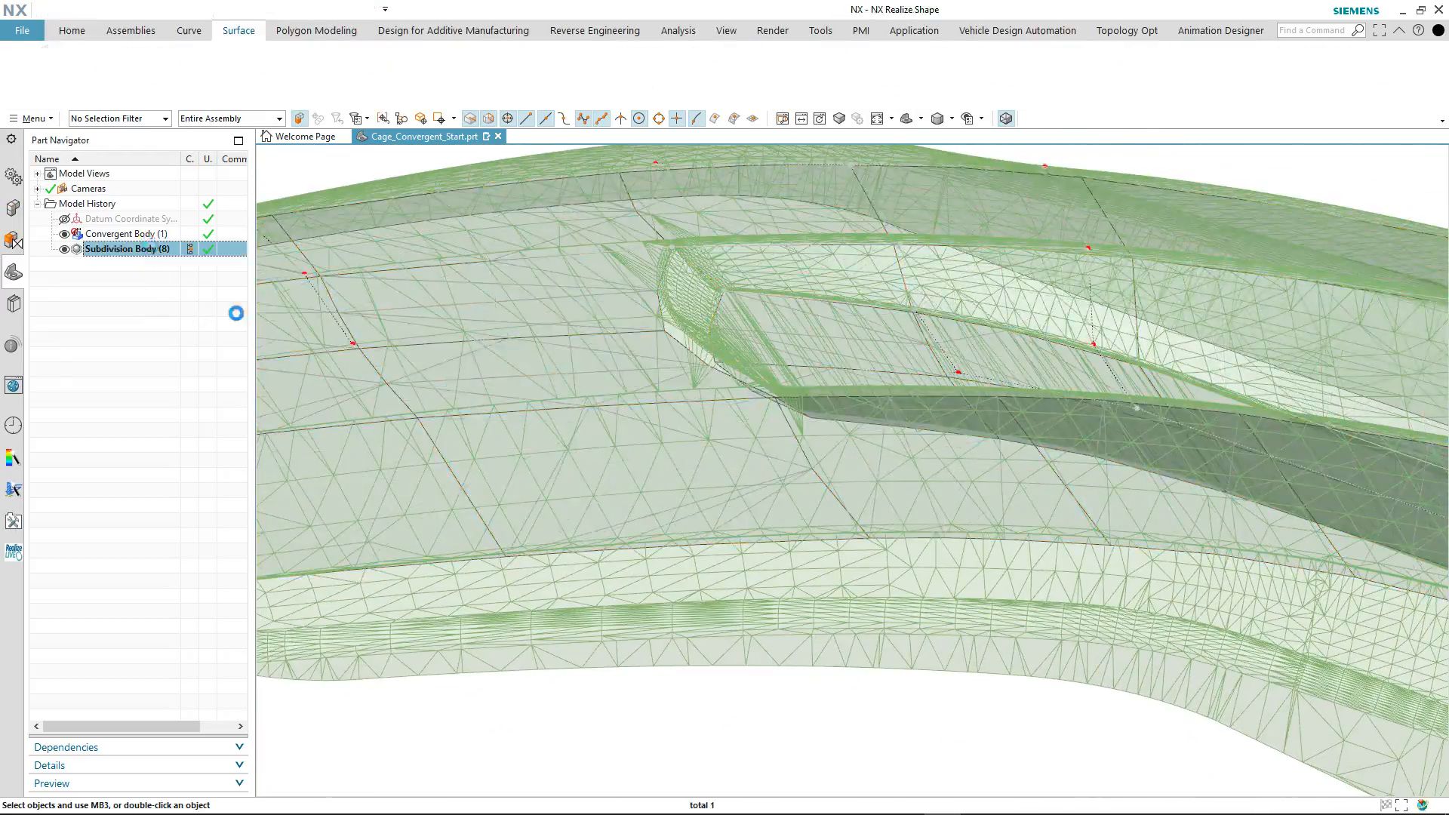
pyautogui.click(635, 483)
pyautogui.moveTo(666, 414); pyautogui.dragTo(675, 393)
pyautogui.moveTo(674, 400); pyautogui.dragTo(659, 487, button='middle')
pyautogui.moveTo(621, 360); pyautogui.dragTo(625, 350)
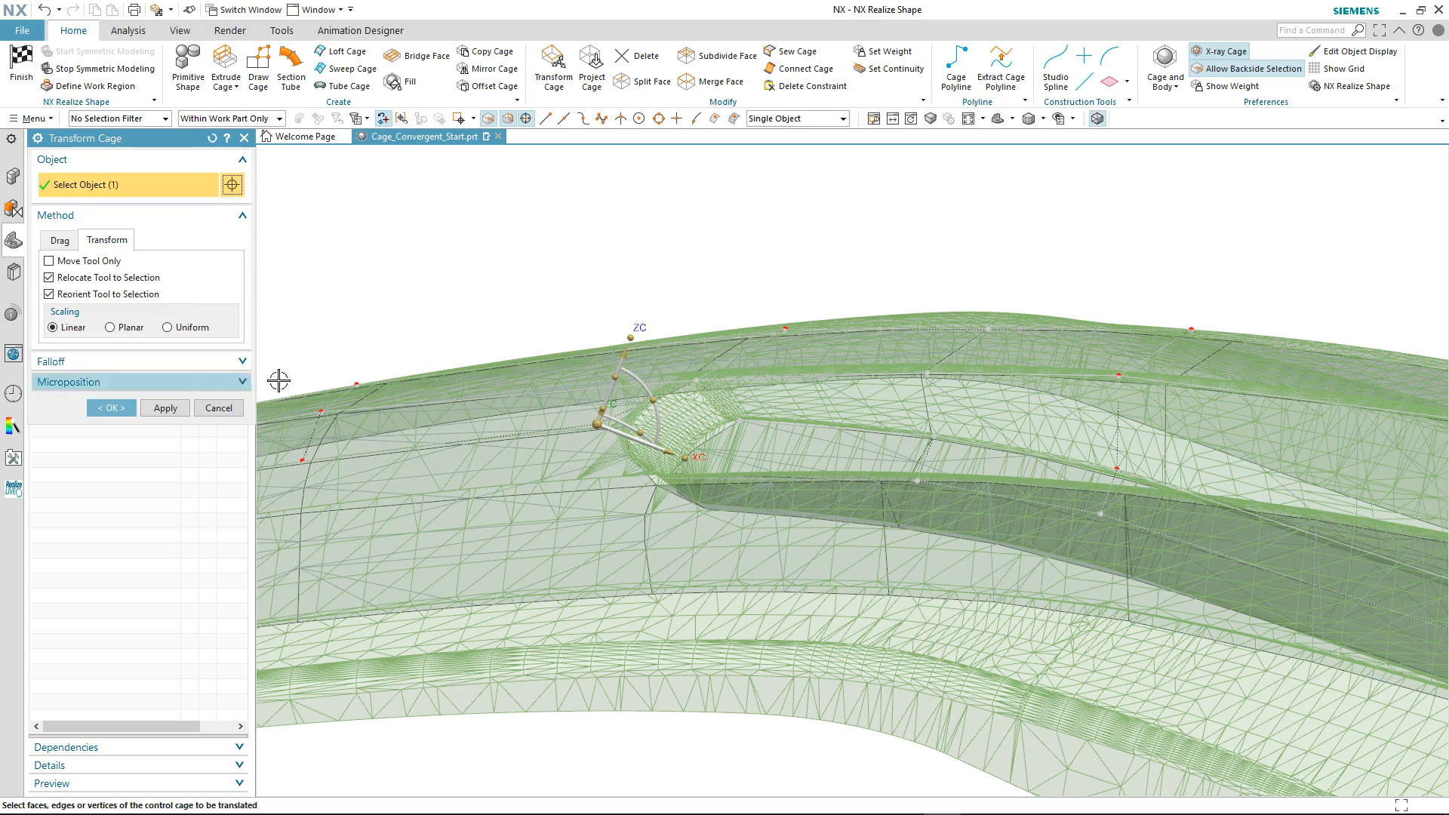
pyautogui.click(117, 409)
pyautogui.hotkey('ctrl', 'q')
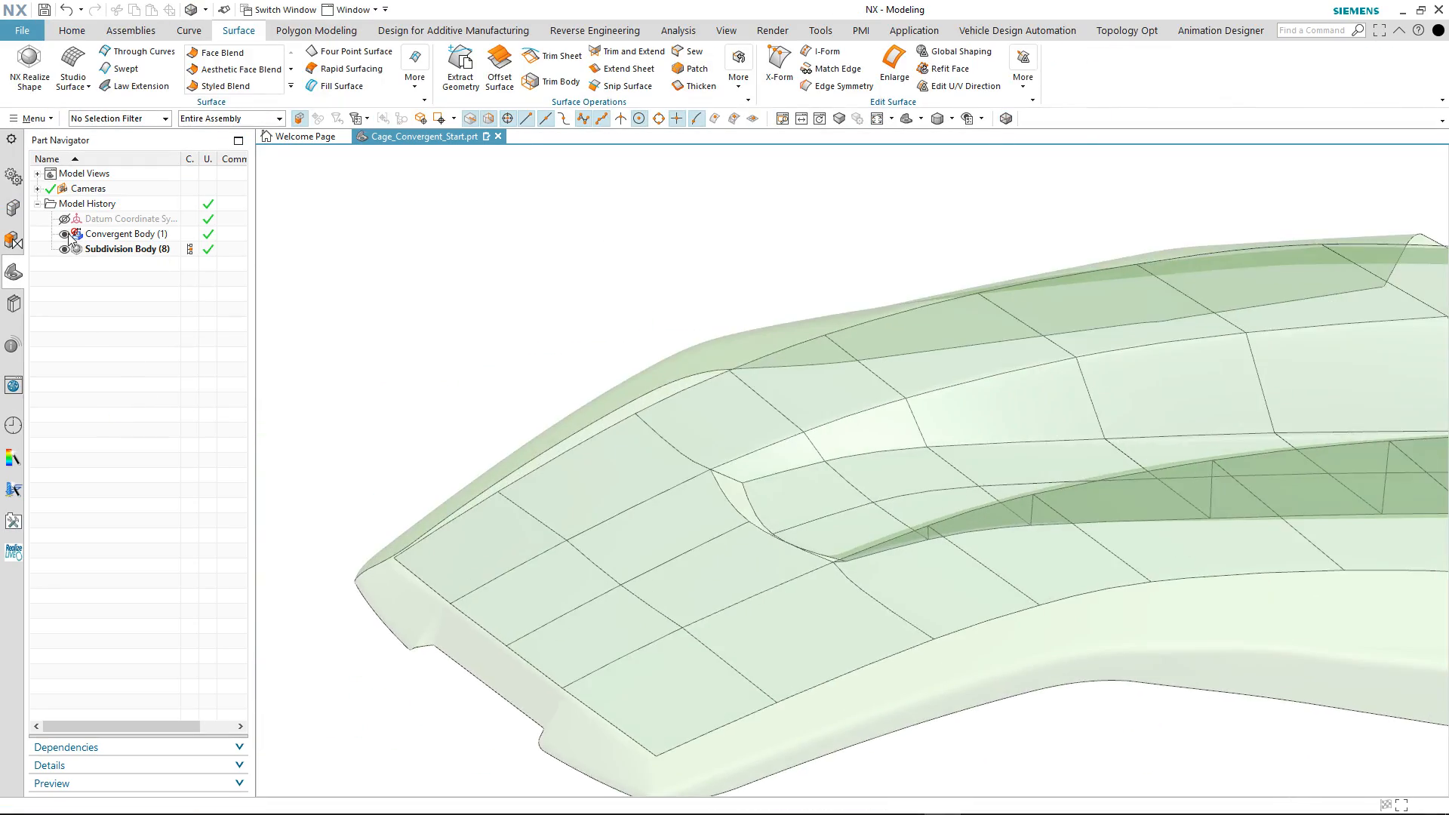
# Step: Hide the convergent body and close the gap at the recess end with a G0 Fill Surface from its six boundary edges, patched into the part
pyautogui.click(65, 235)
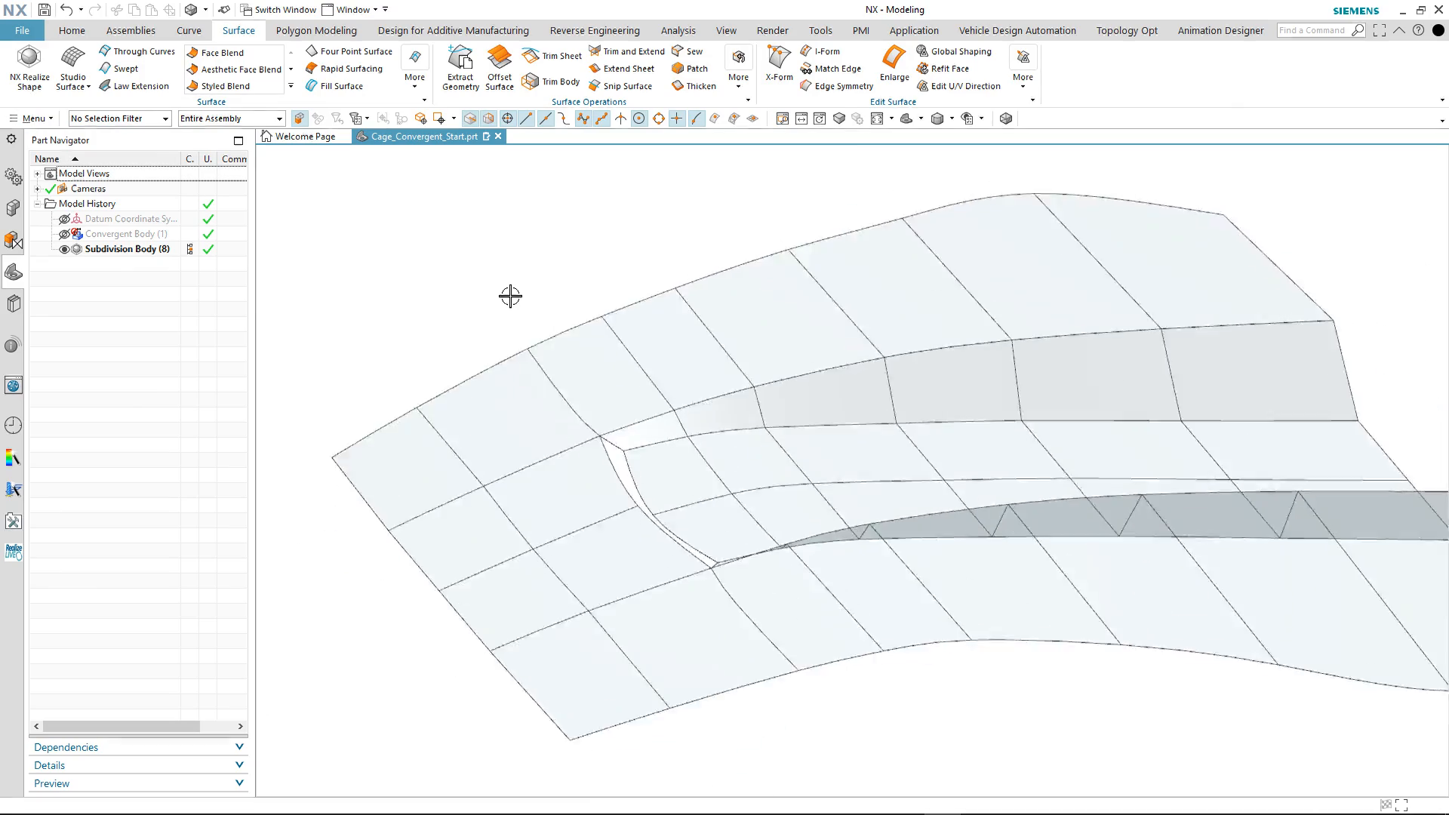
pyautogui.click(334, 85)
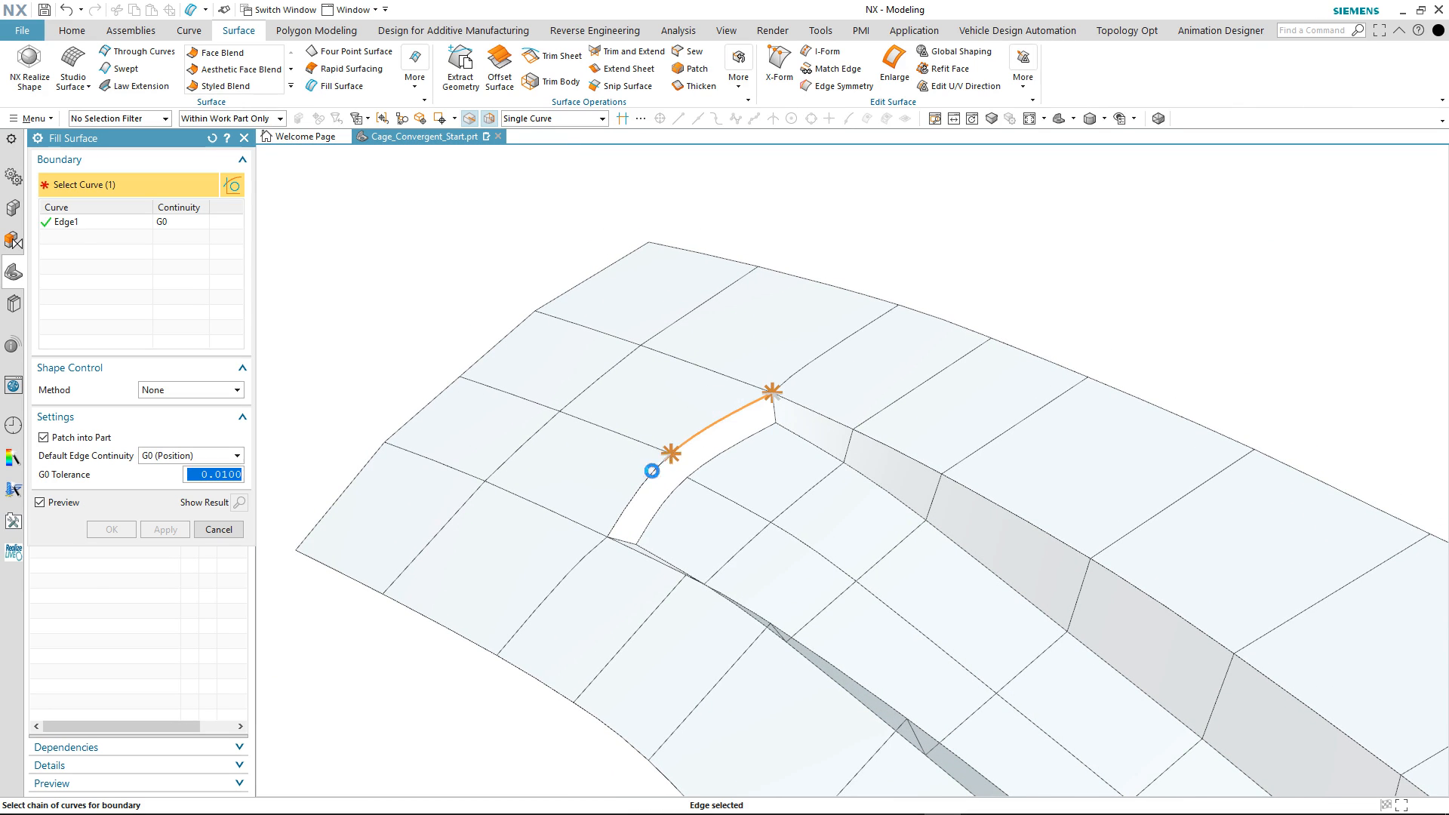
pyautogui.moveTo(657, 497); pyautogui.dragTo(644, 528, button='middle')
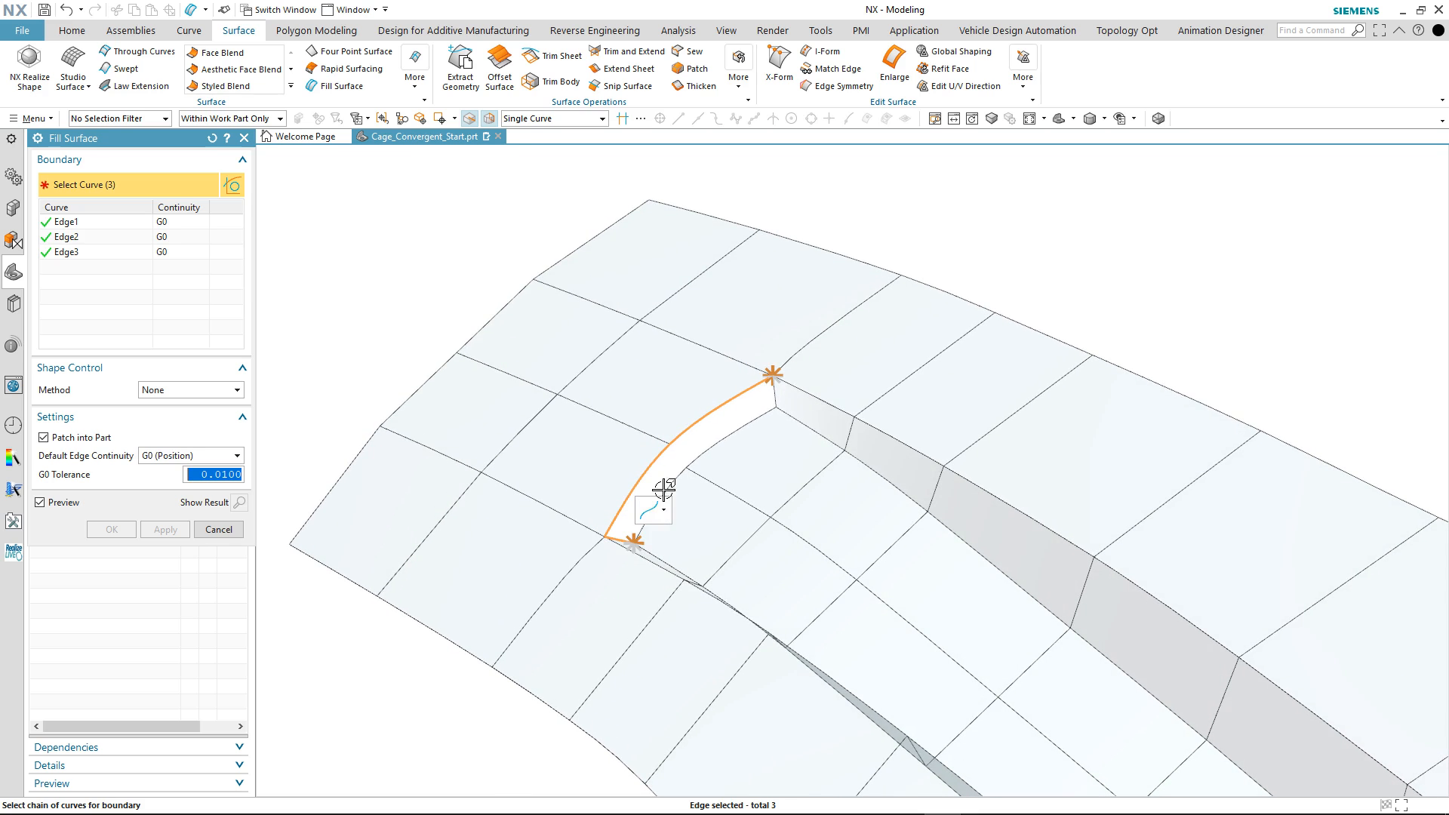
pyautogui.click(773, 391)
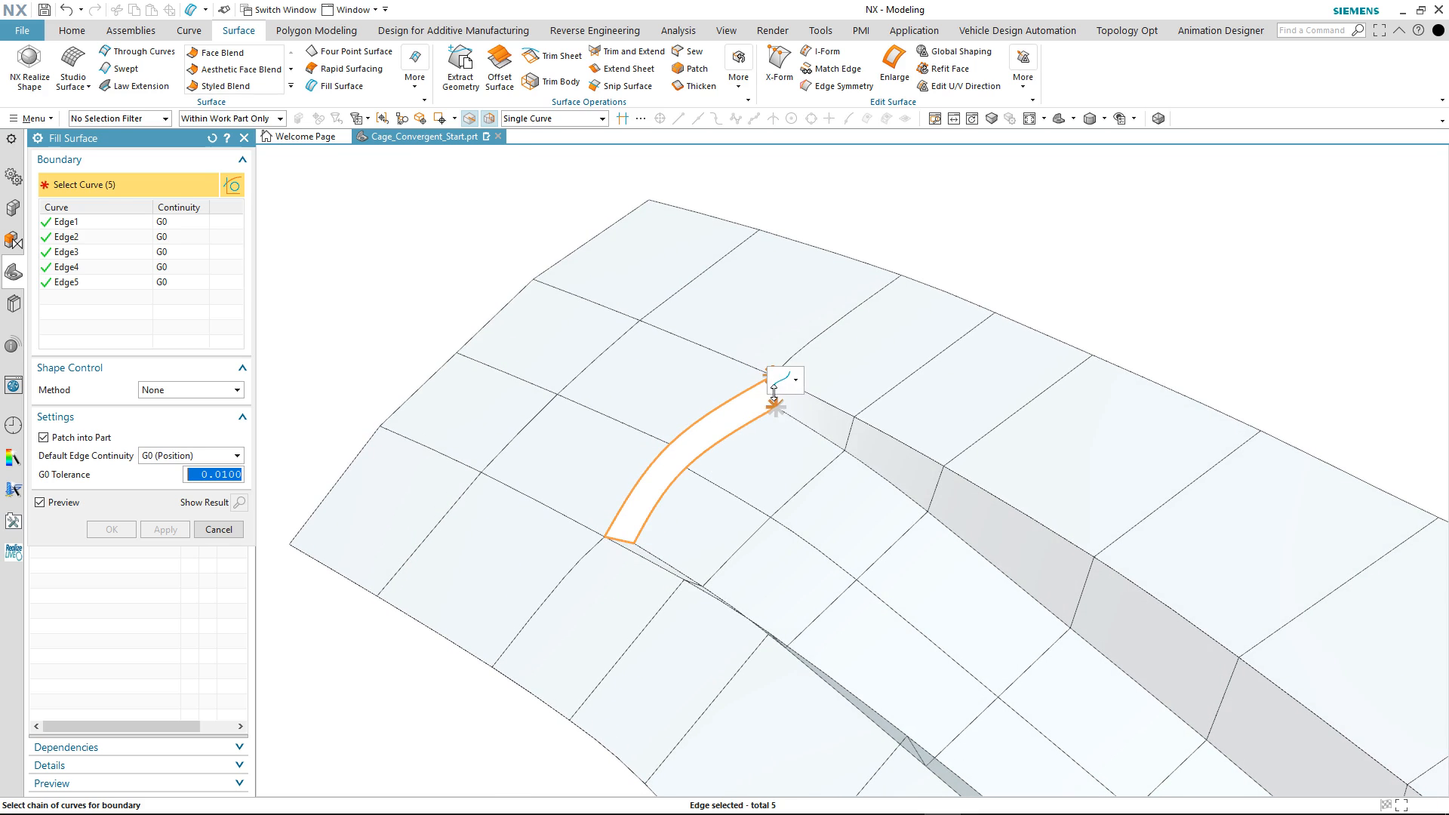
pyautogui.scroll(3, 788, 405)
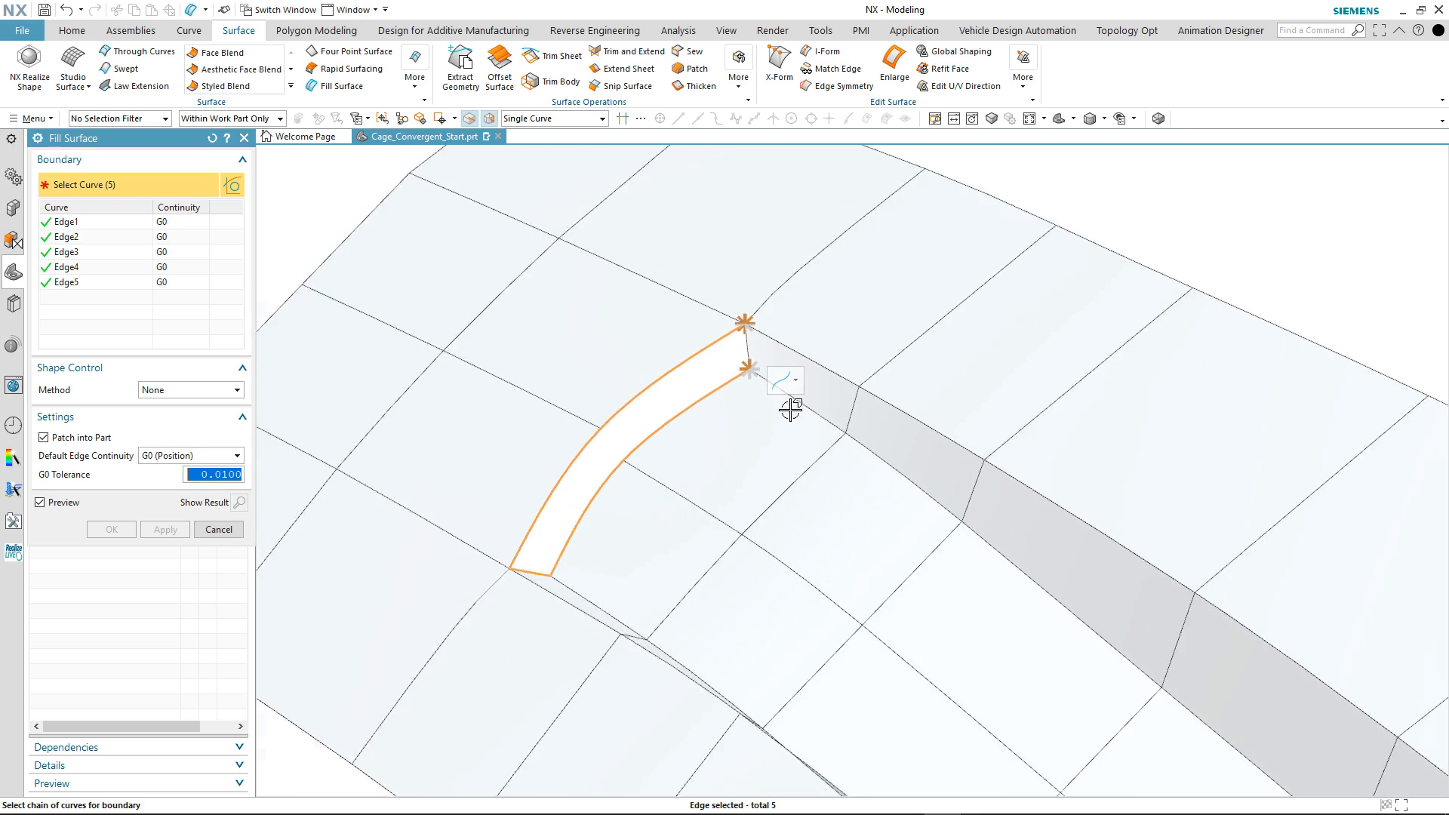
pyautogui.click(733, 328)
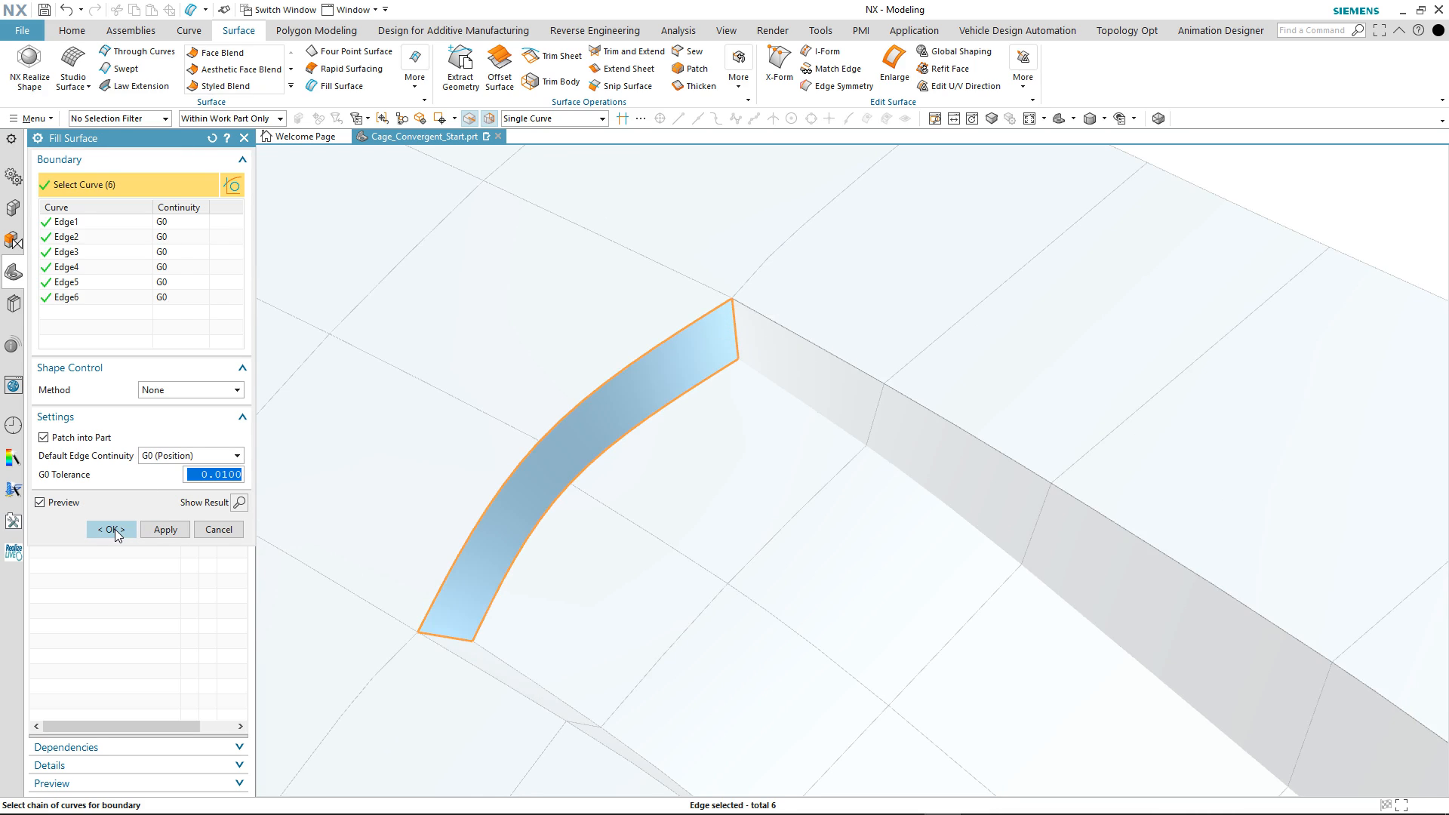
pyautogui.click(111, 529)
pyautogui.moveTo(442, 358); pyautogui.dragTo(496, 295, button='middle')
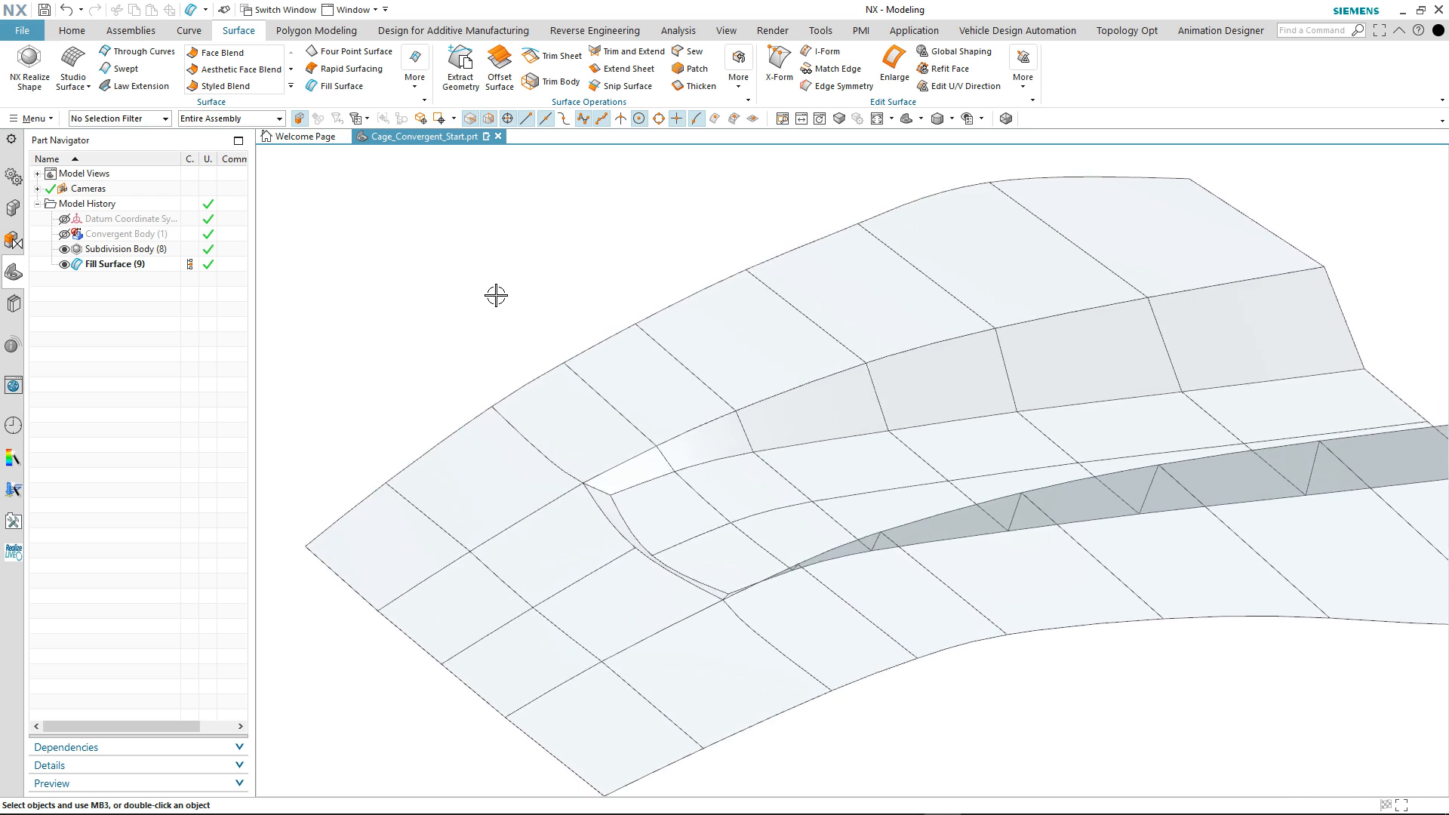
# Step: Apply a 10 mm G1 Edge Blend to the two long edges running from the narrow end to the recess corners
pyautogui.click(60, 33)
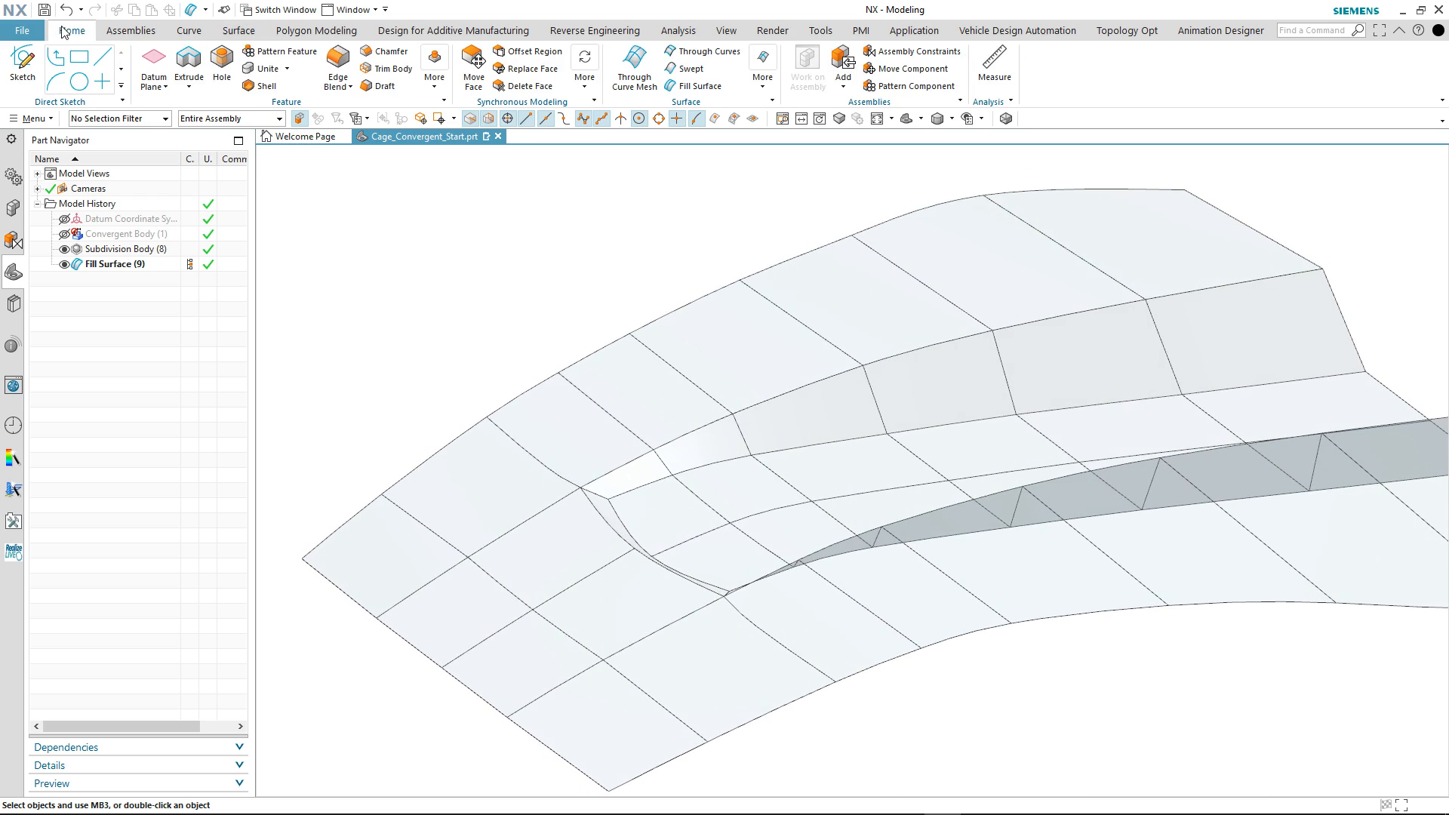
pyautogui.press('b')
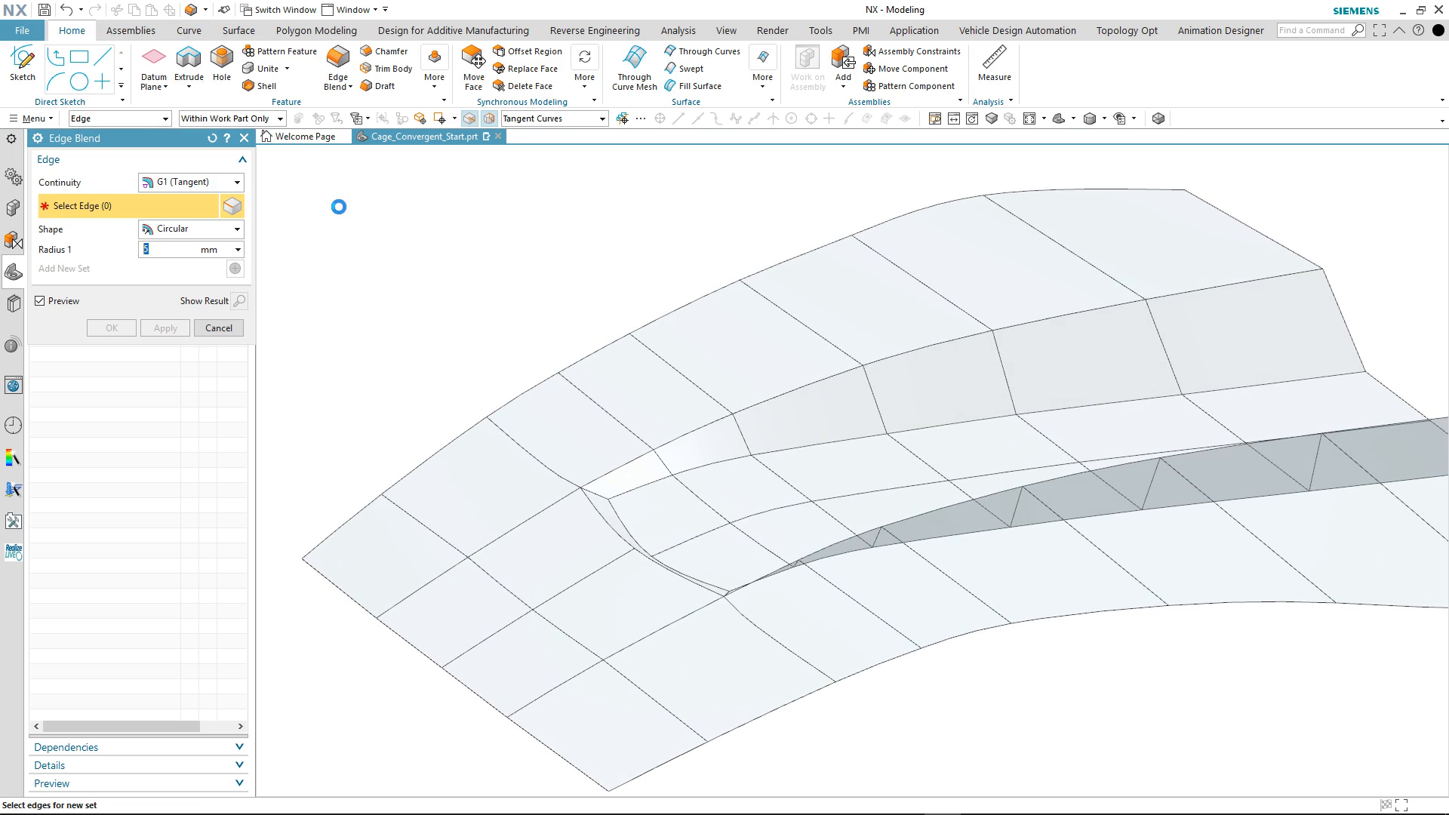
pyautogui.click(514, 522)
pyautogui.click(675, 624)
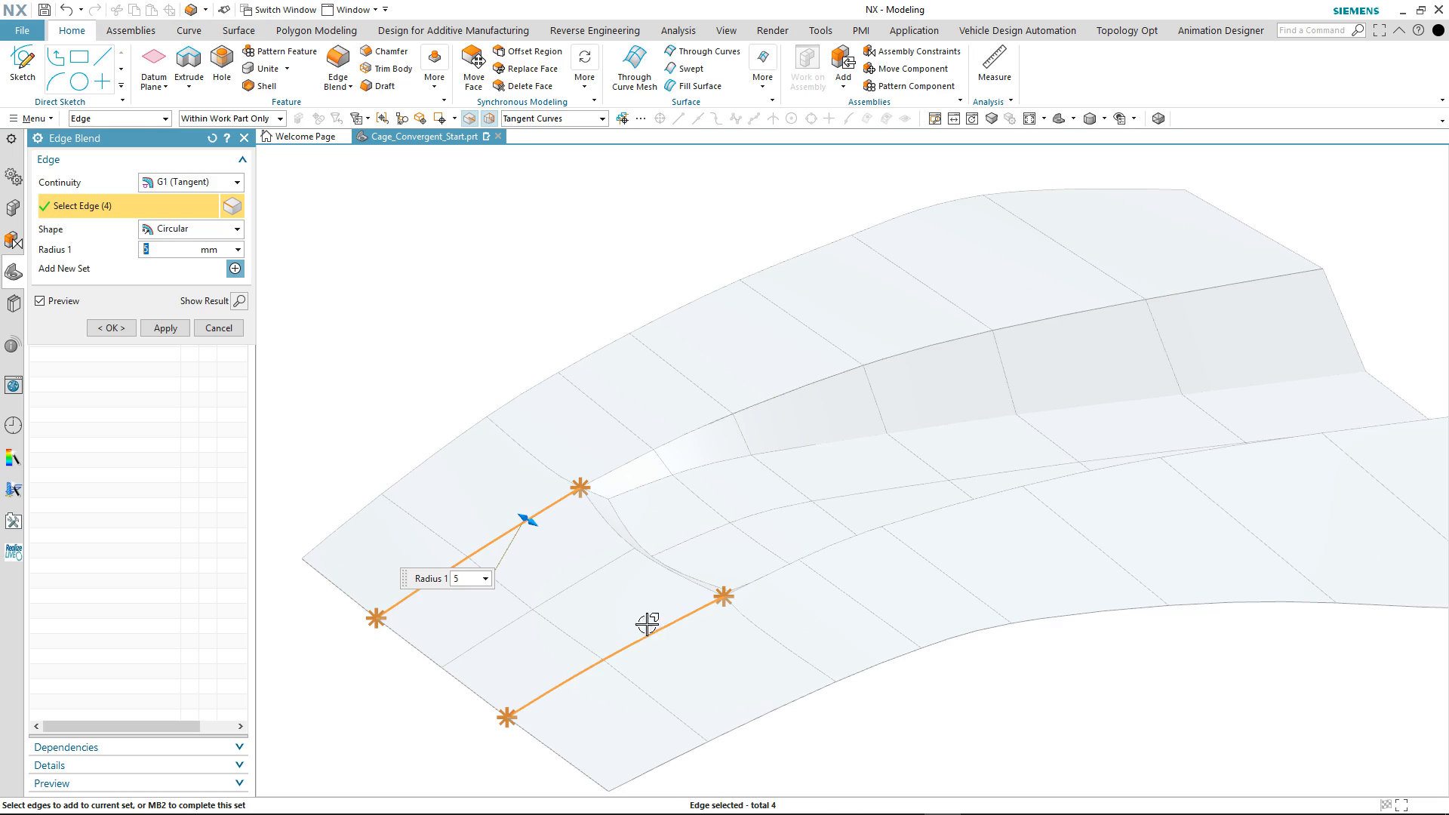
pyautogui.moveTo(534, 526); pyautogui.dragTo(535, 526)
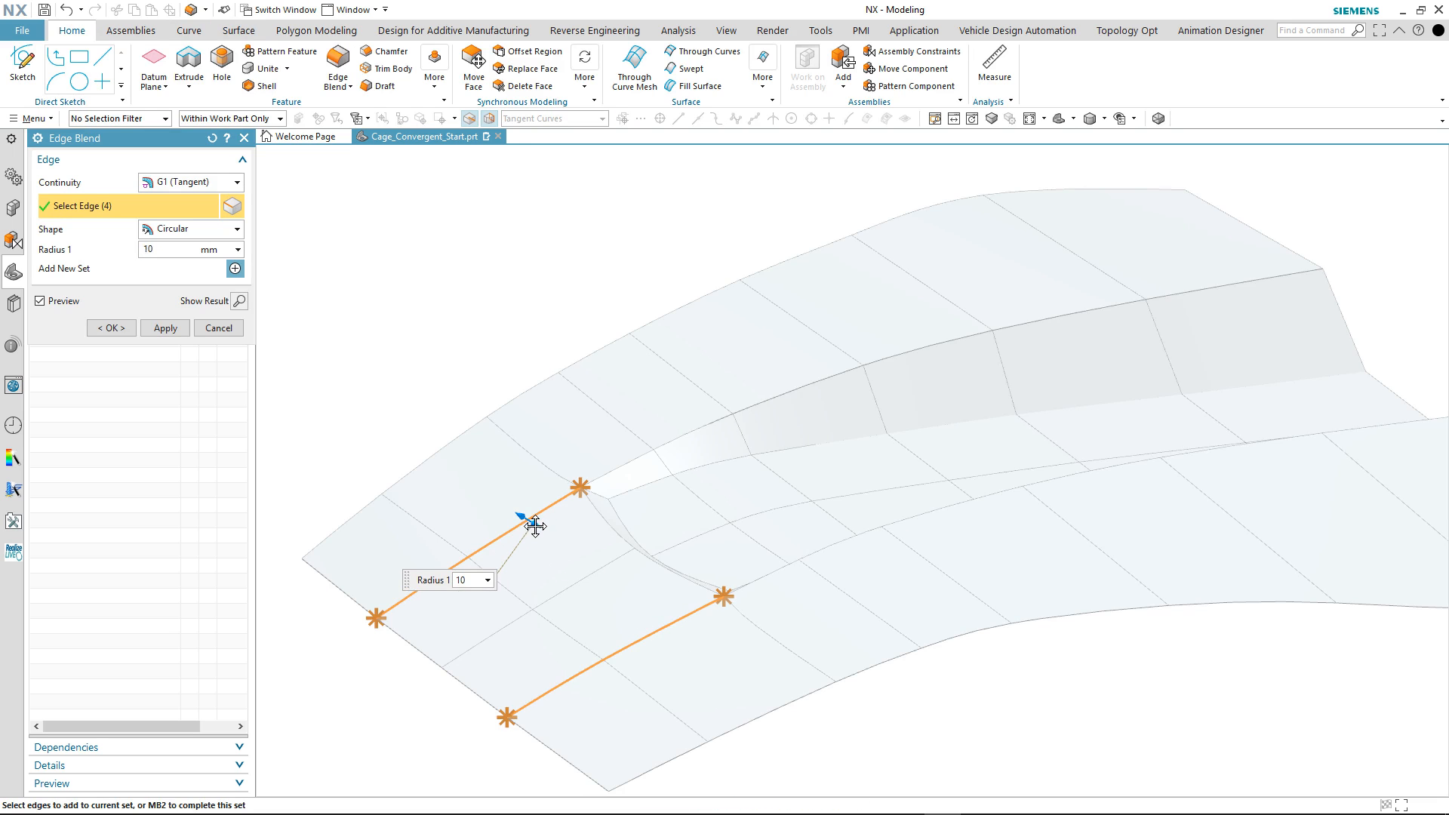
pyautogui.click(159, 328)
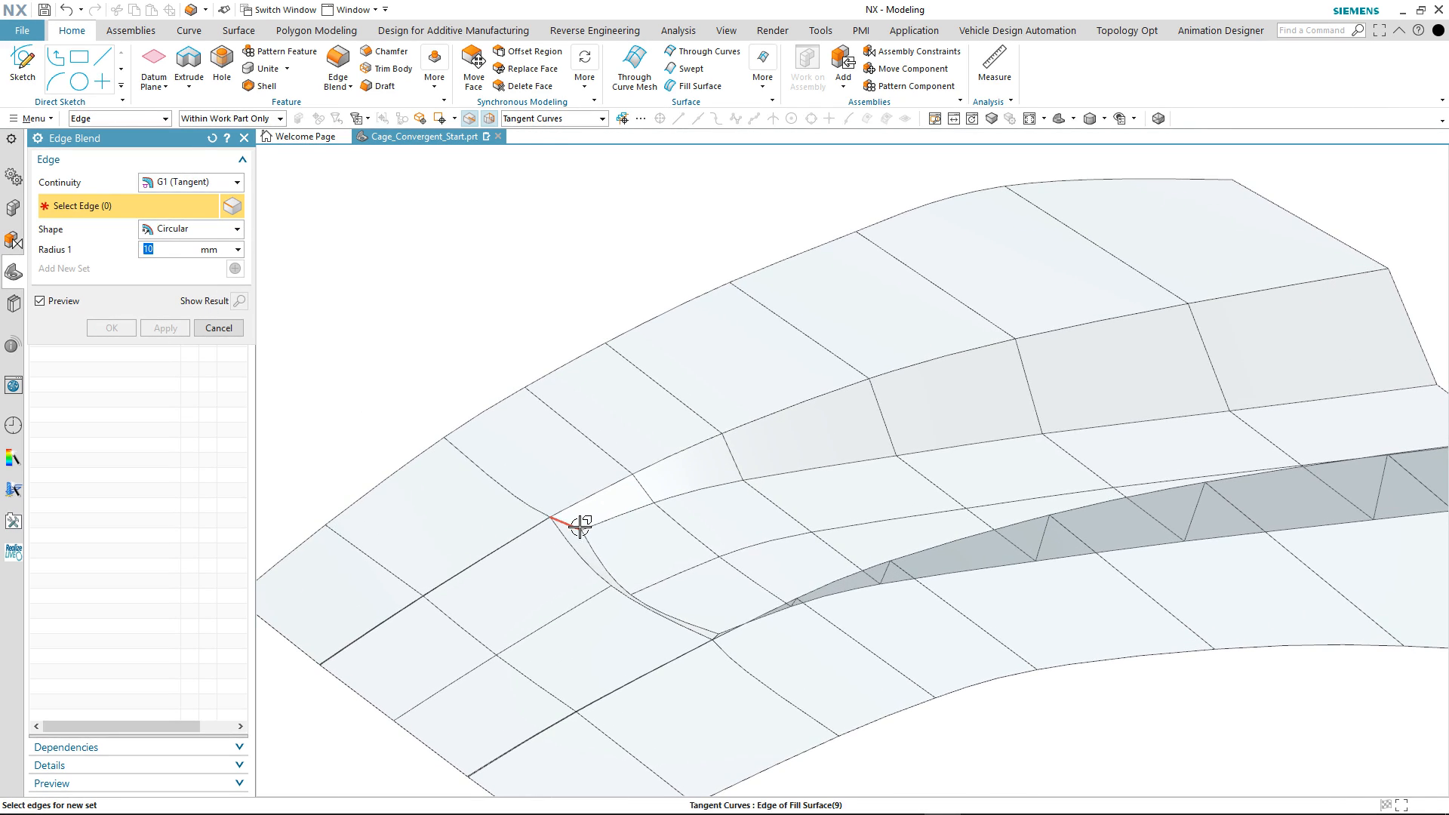
# Step: Apply a 5 mm Edge Blend to the two short corner edges where the fill surface meets the side walls
pyautogui.click(580, 526)
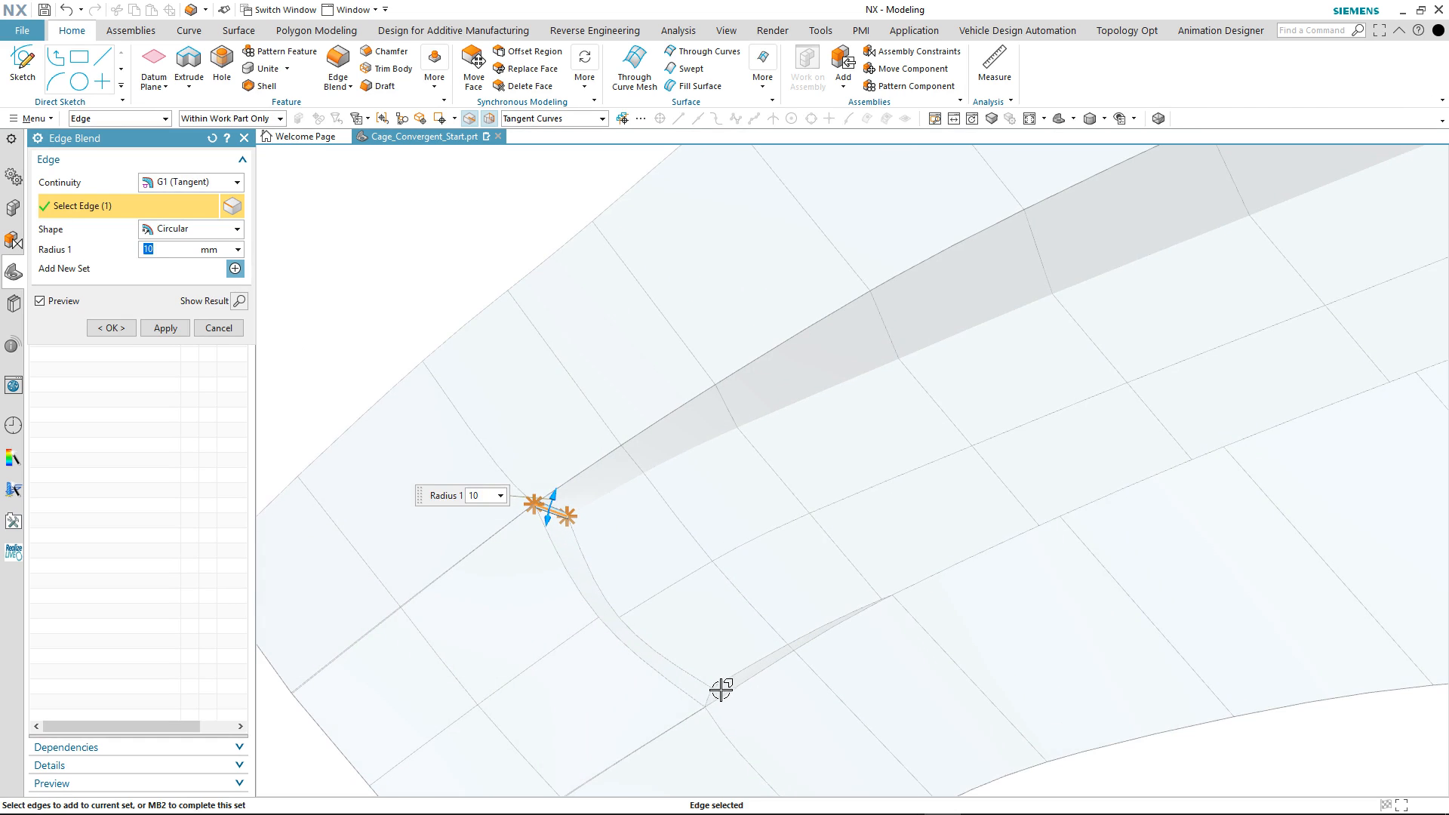
pyautogui.click(710, 683)
pyautogui.moveTo(541, 526); pyautogui.dragTo(544, 541)
pyautogui.click(154, 329)
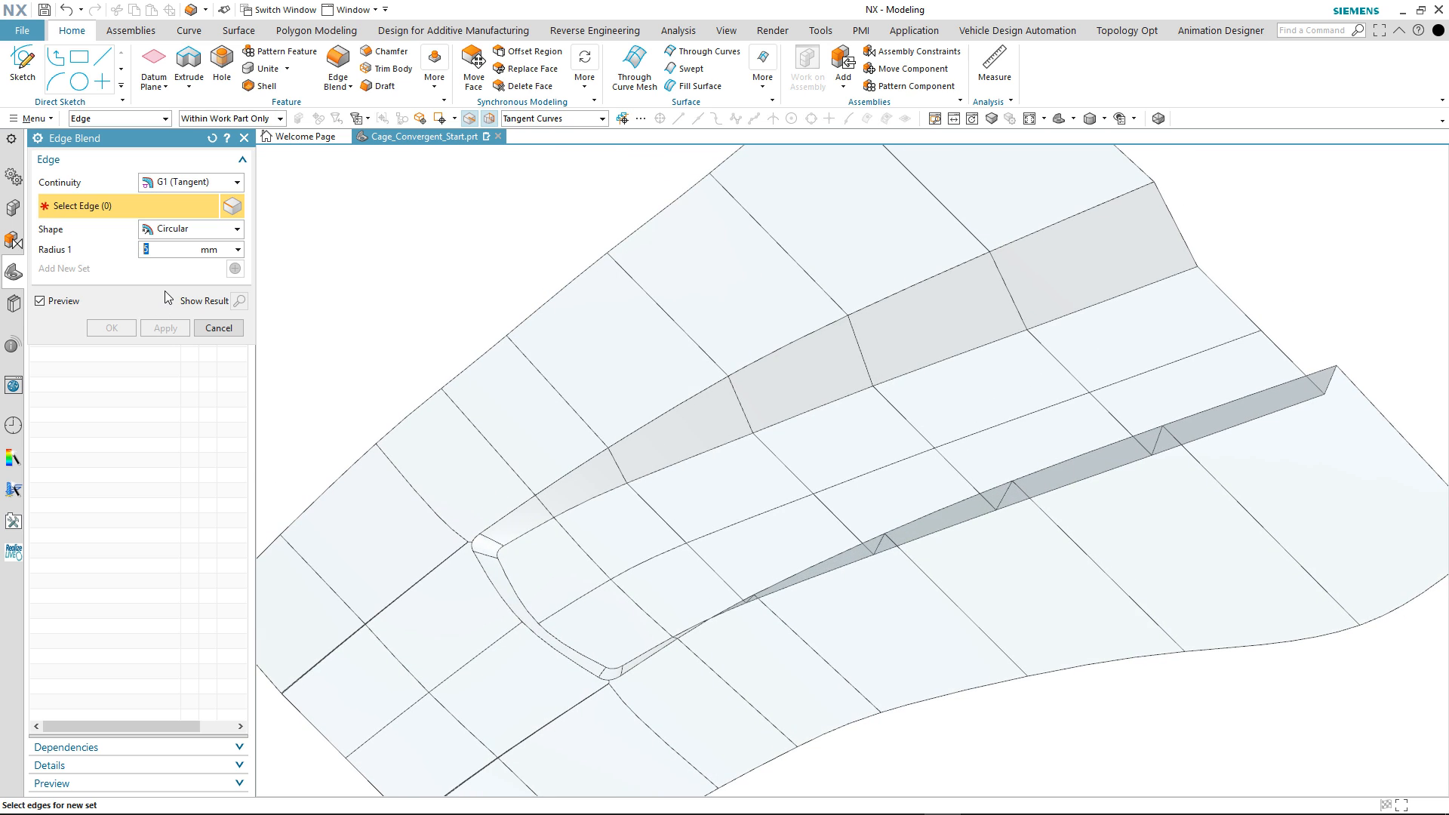
# Step: Blend the recess's upper rim and floor edges, along both side walls and the end wall, with an 8 mm radius
pyautogui.click(656, 412)
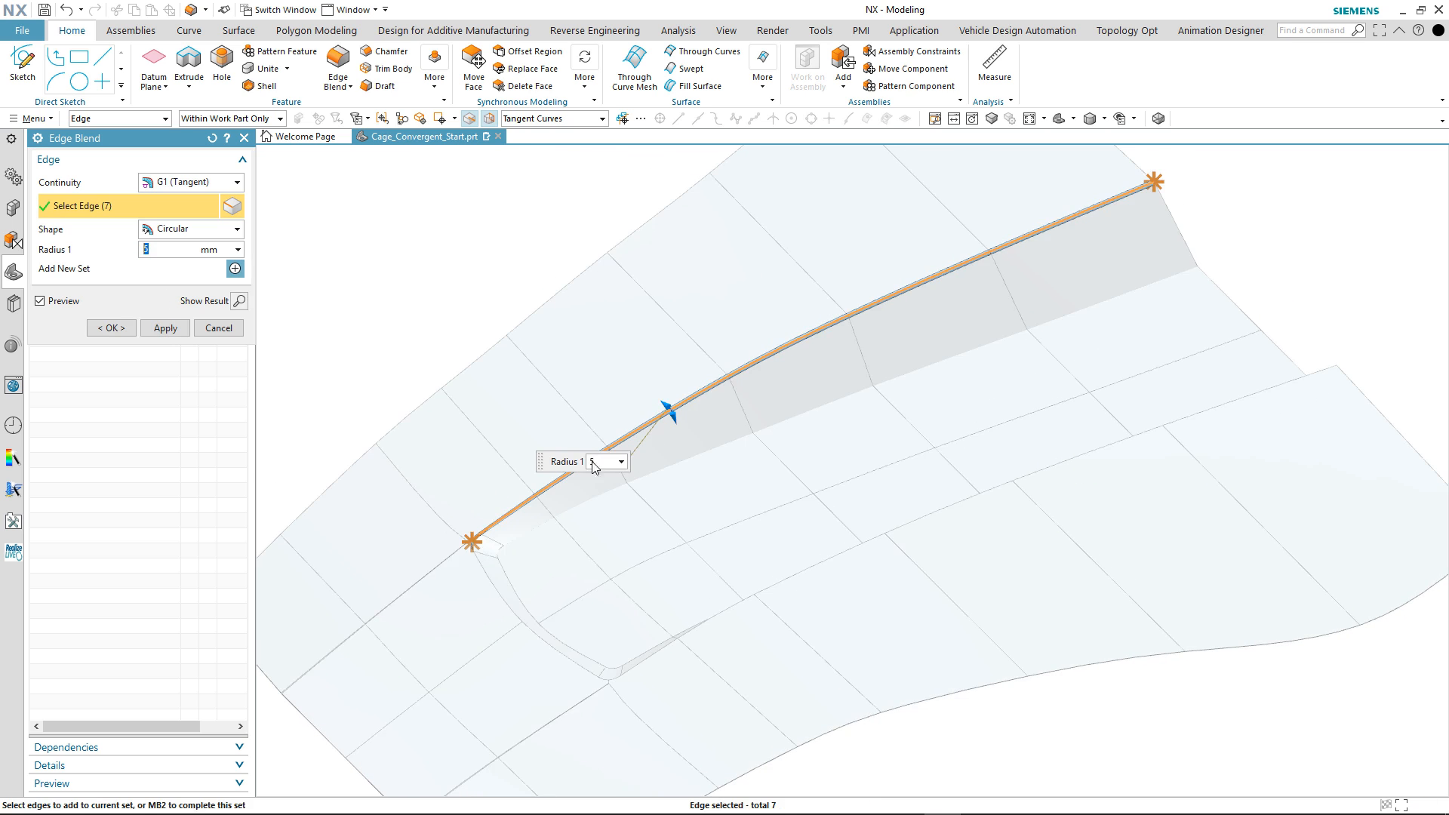
pyautogui.click(499, 587)
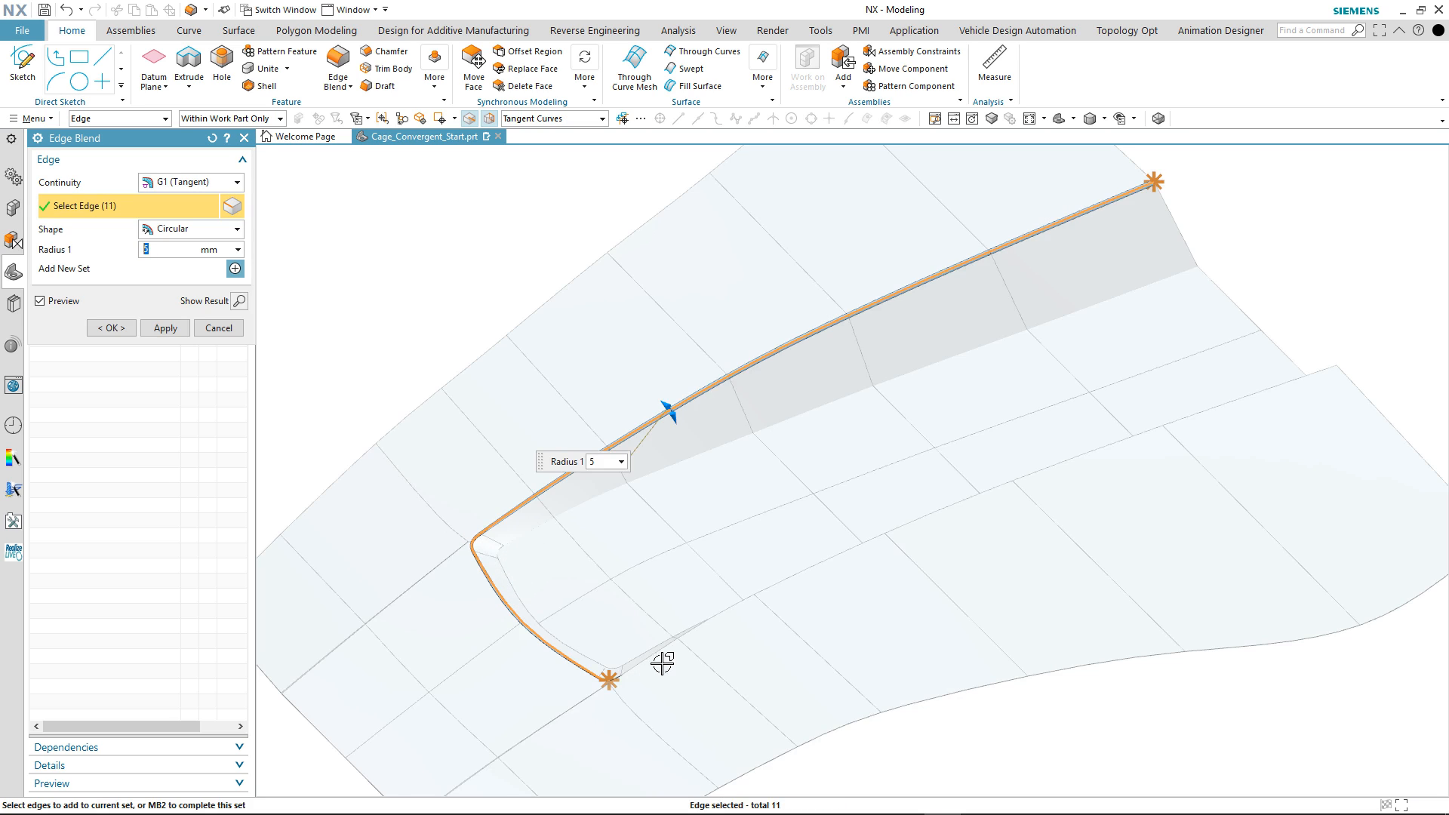
pyautogui.click(663, 647)
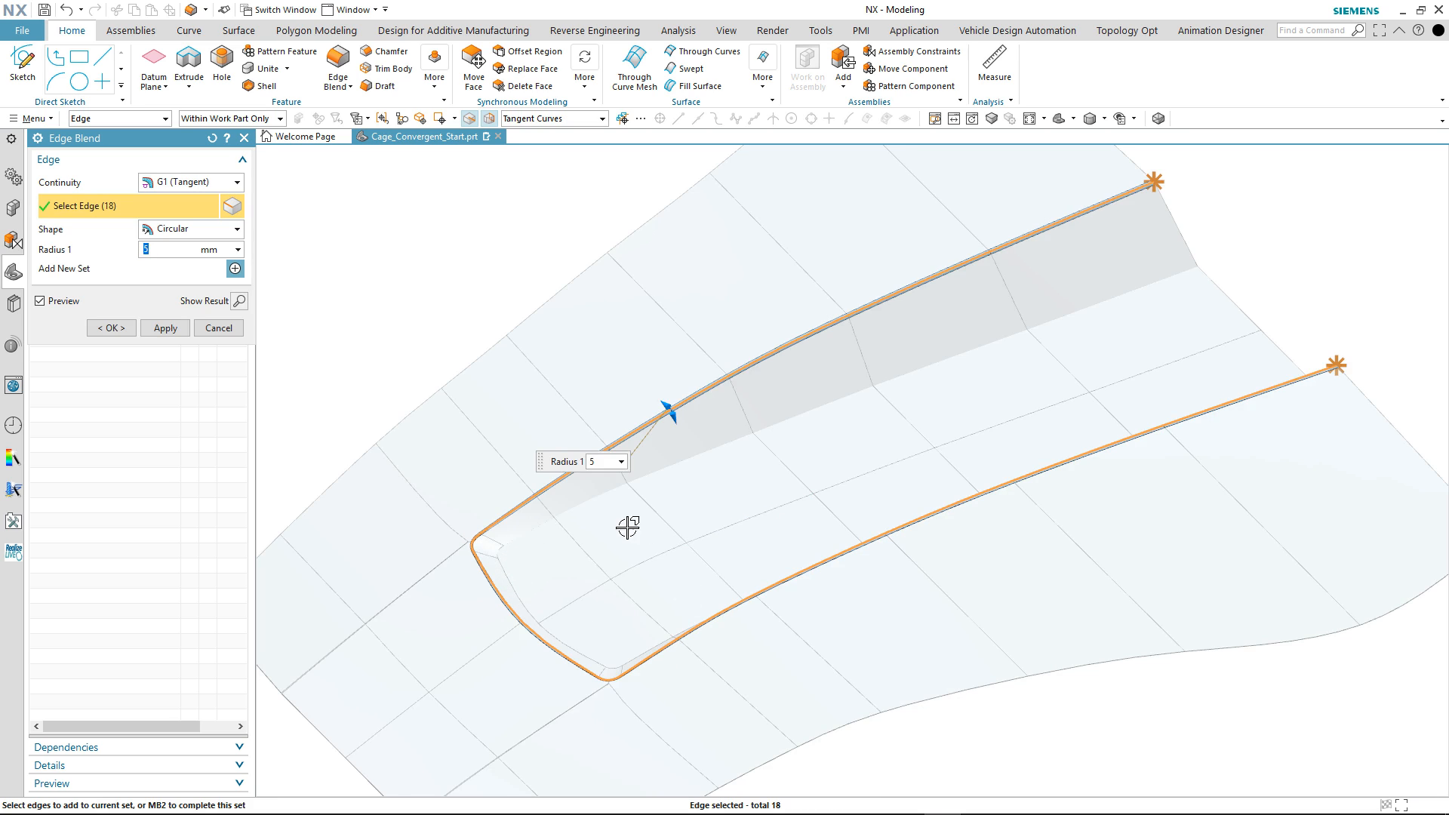
pyautogui.click(590, 502)
pyautogui.moveTo(501, 410); pyautogui.dragTo(400, 320, button='middle')
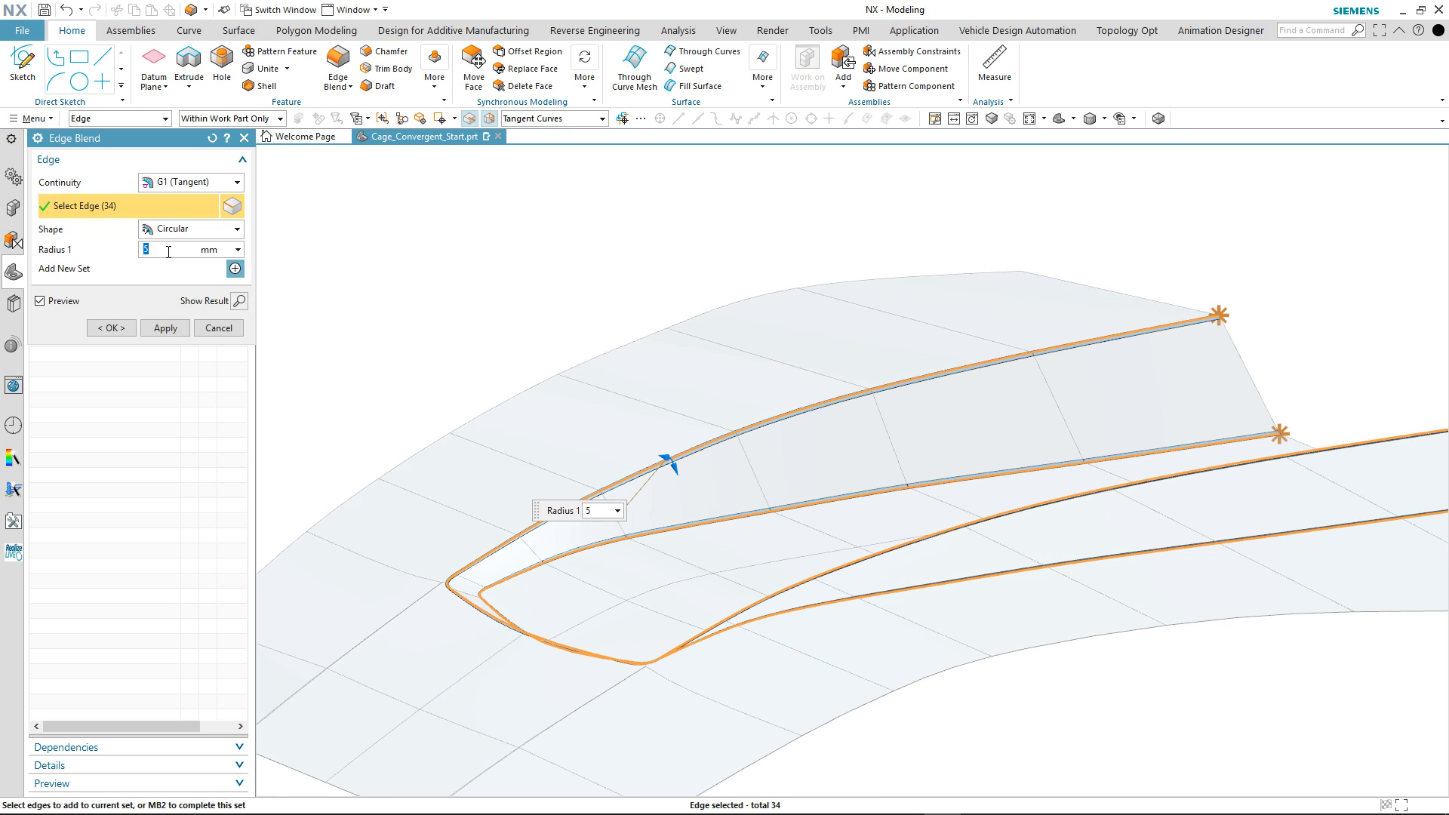
pyautogui.press('Return')
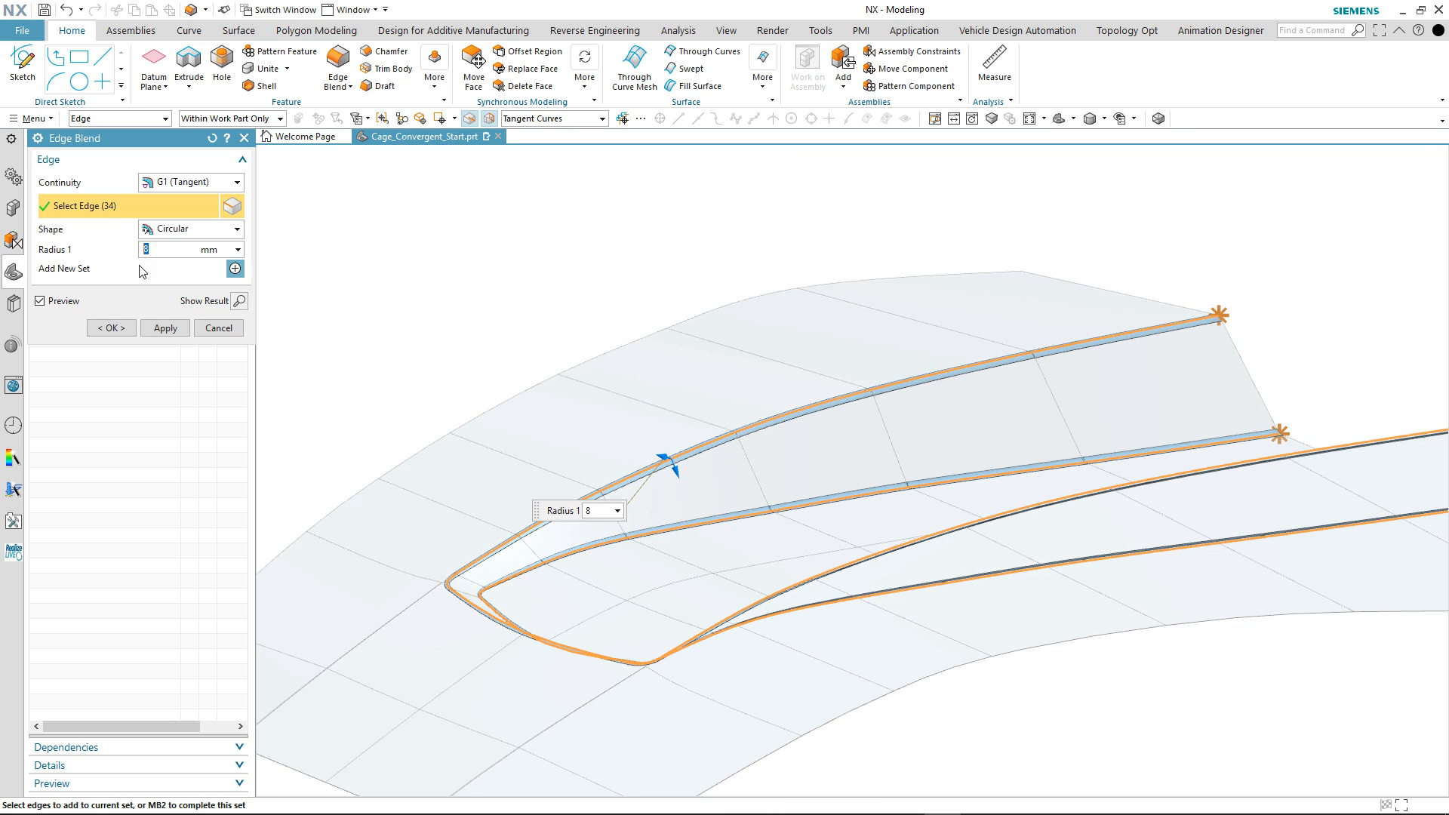
pyautogui.click(112, 328)
# Step: Show the convergent body again to compare it with the blended surfaces from all around
pyautogui.moveTo(337, 280); pyautogui.dragTo(337, 281, button='middle')
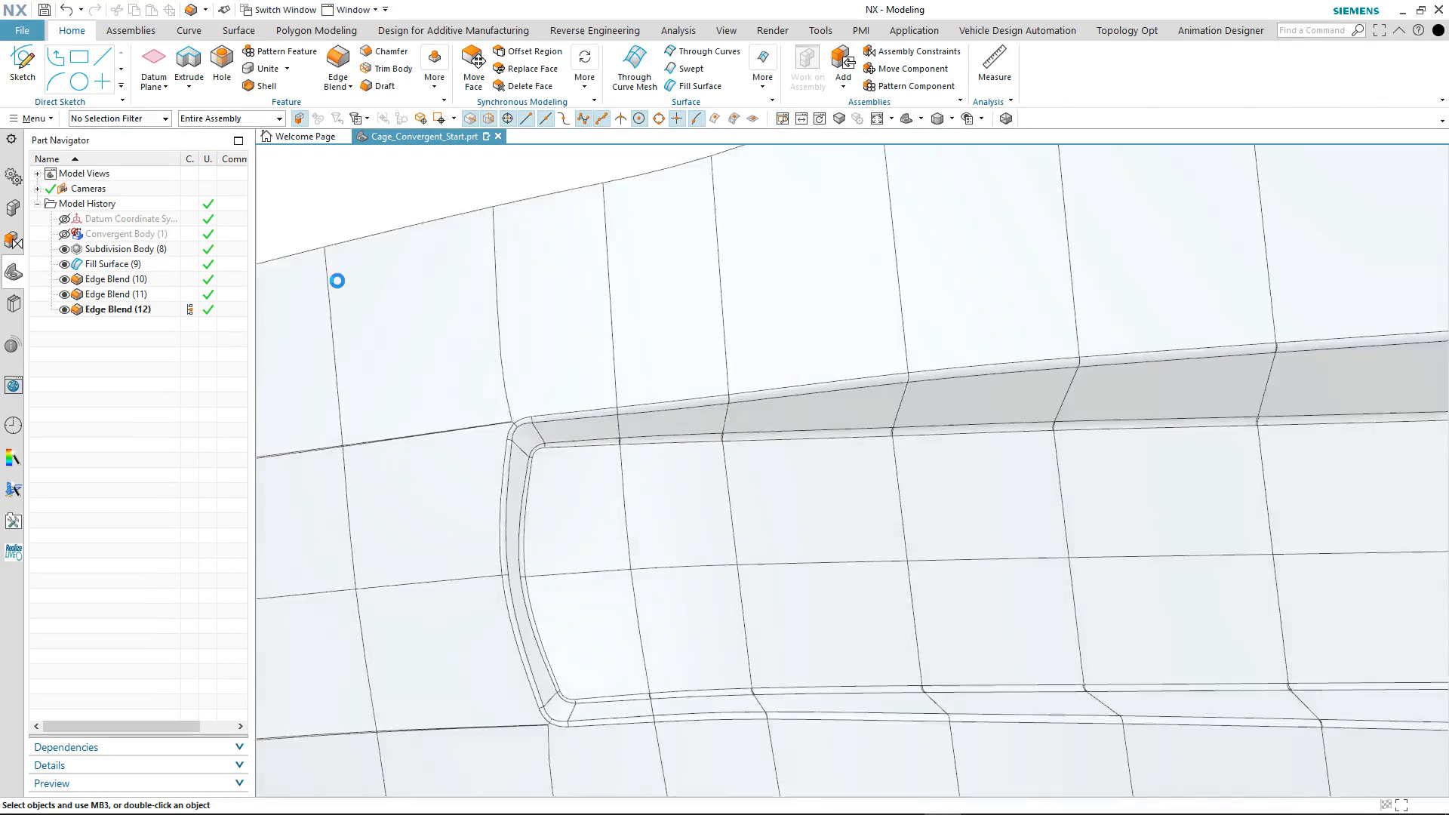
pyautogui.moveTo(336, 281); pyautogui.dragTo(730, 201, button='middle')
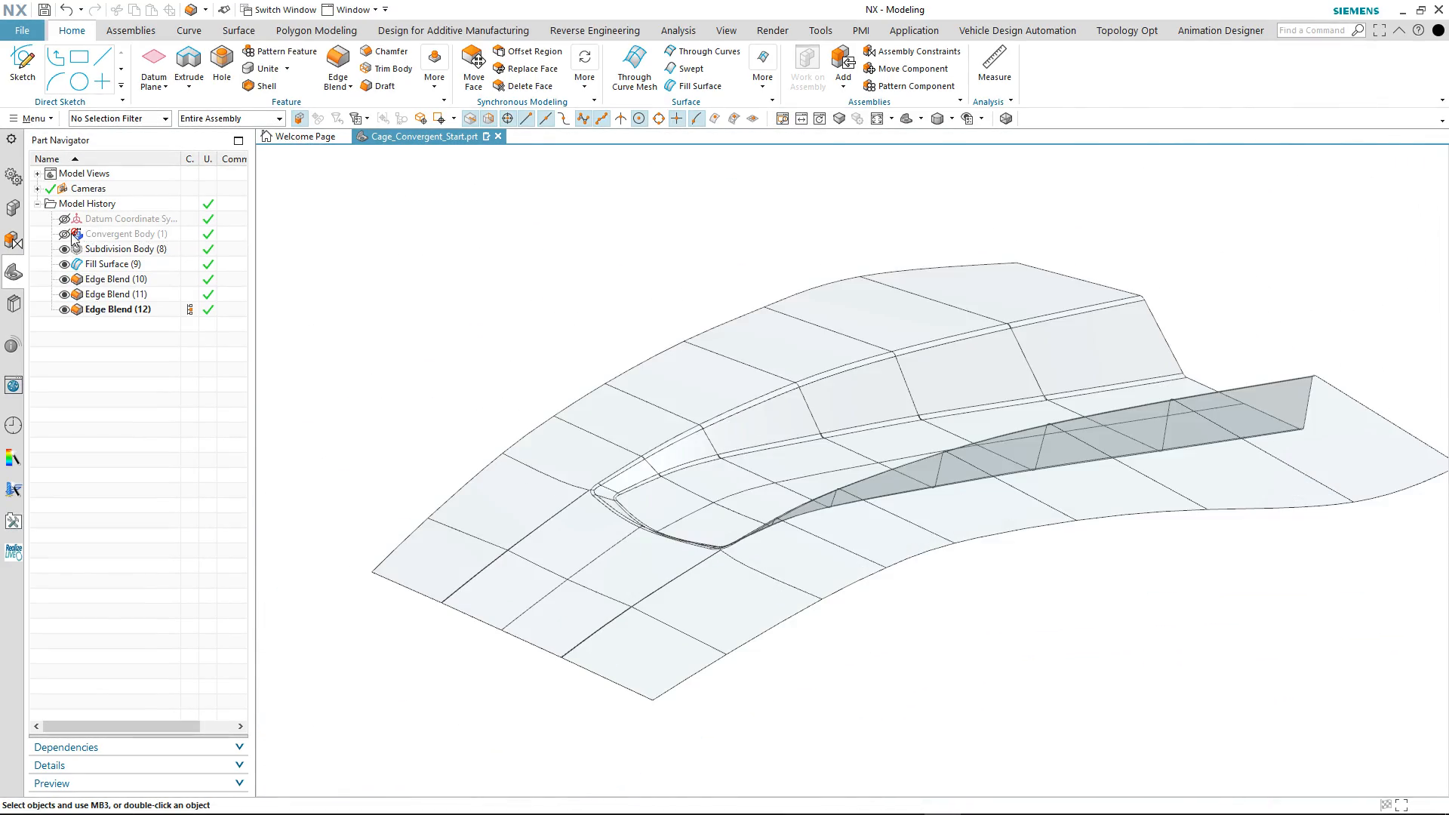
pyautogui.click(65, 233)
pyautogui.moveTo(354, 238); pyautogui.dragTo(355, 238, button='middle')
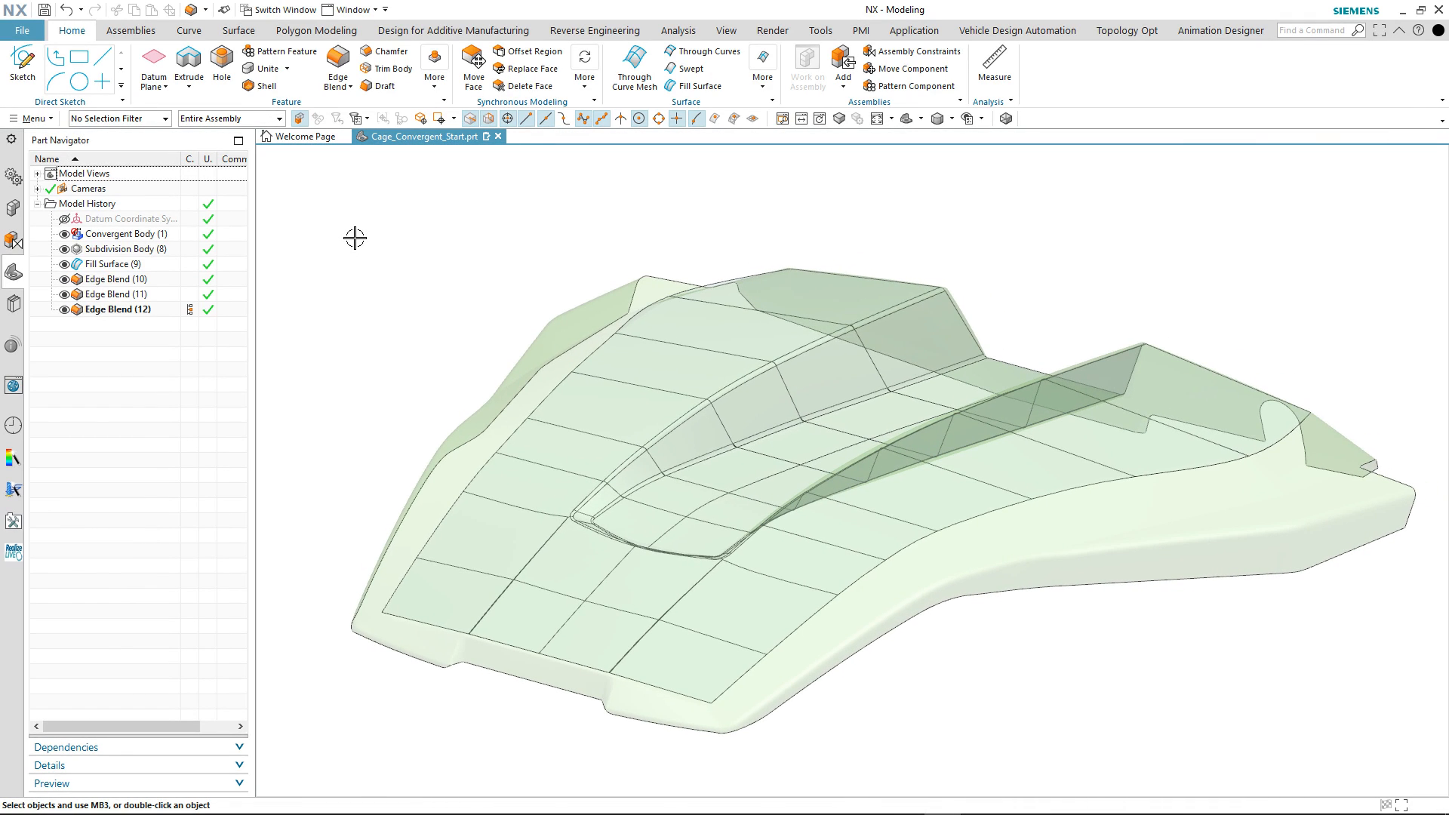